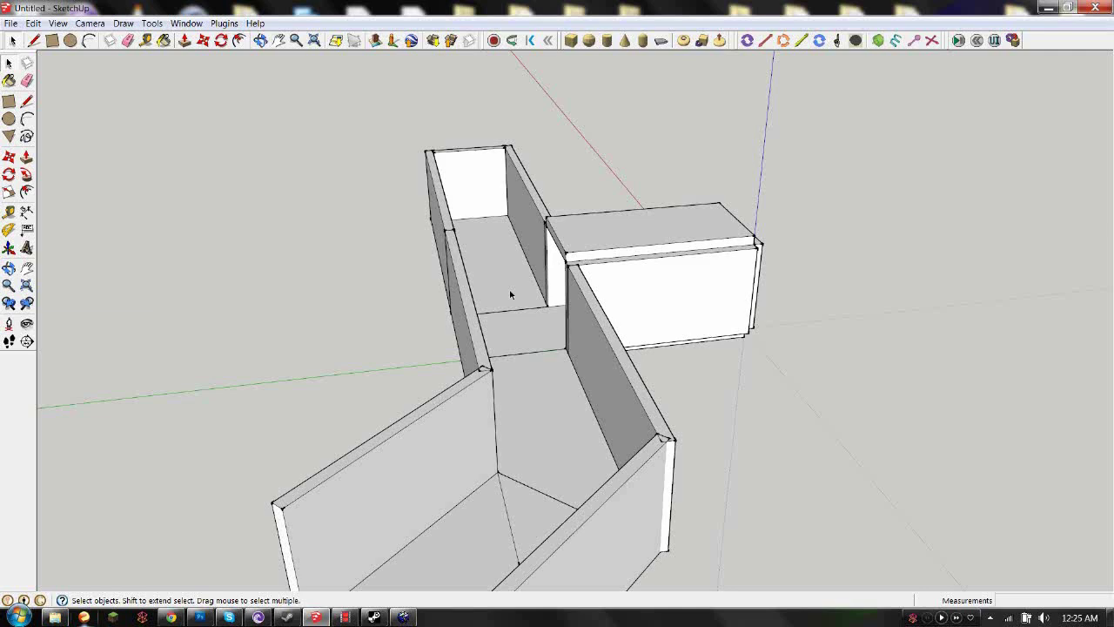
# Examine the angled corridor section, checking its two side walls, the floor overlap and the wall corners at the bend.
pyautogui.moveTo(511, 294); pyautogui.dragTo(890, 393, button='middle')
pyautogui.scroll(3, 795, 368)
pyautogui.click(640, 327)
pyautogui.moveTo(694, 352); pyautogui.dragTo(525, 351, button='middle')
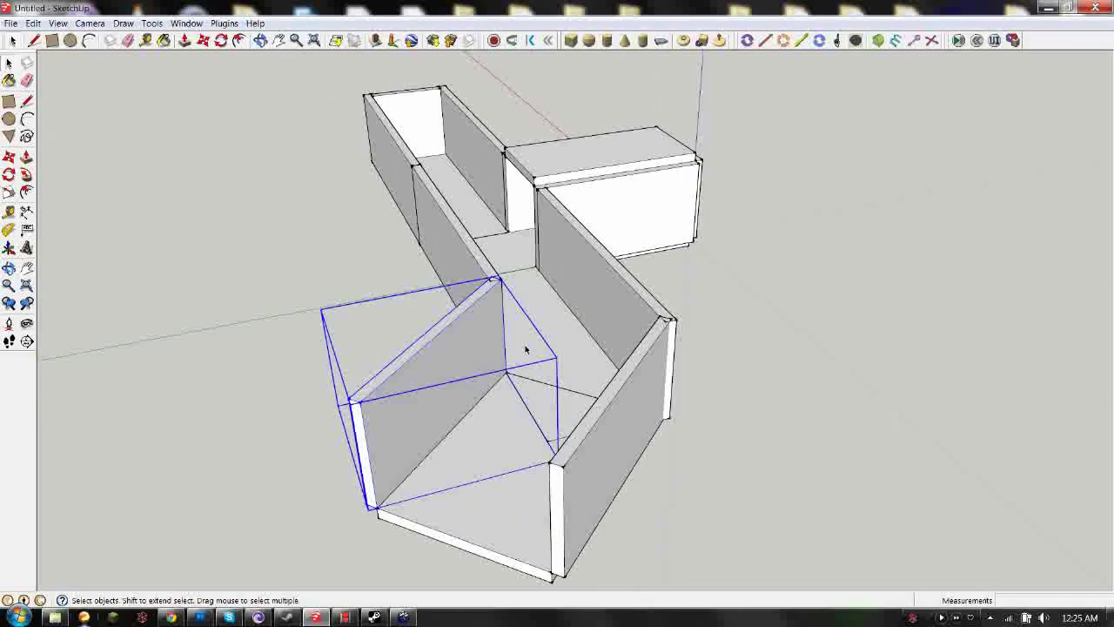
pyautogui.click(516, 483)
pyautogui.click(592, 457)
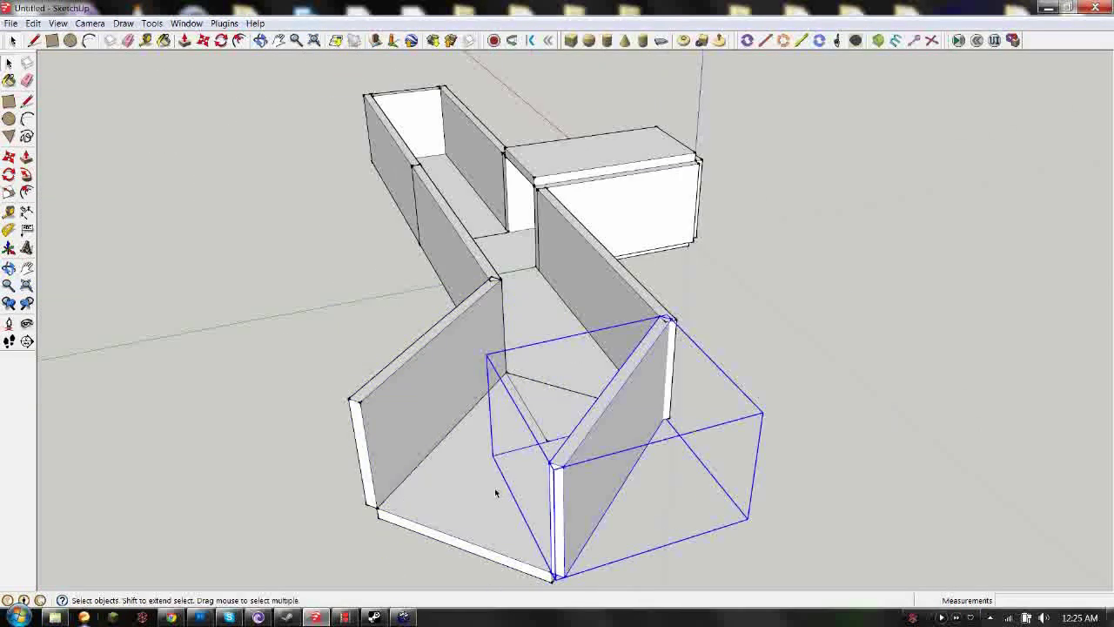
pyautogui.click(563, 424)
pyautogui.click(466, 367)
pyautogui.click(615, 418)
pyautogui.moveTo(495, 398)
pyautogui.mouseDown(button='middle')
pyautogui.moveTo(519, 347)
pyautogui.moveTo(796, 436)
pyautogui.mouseUp(button='middle')
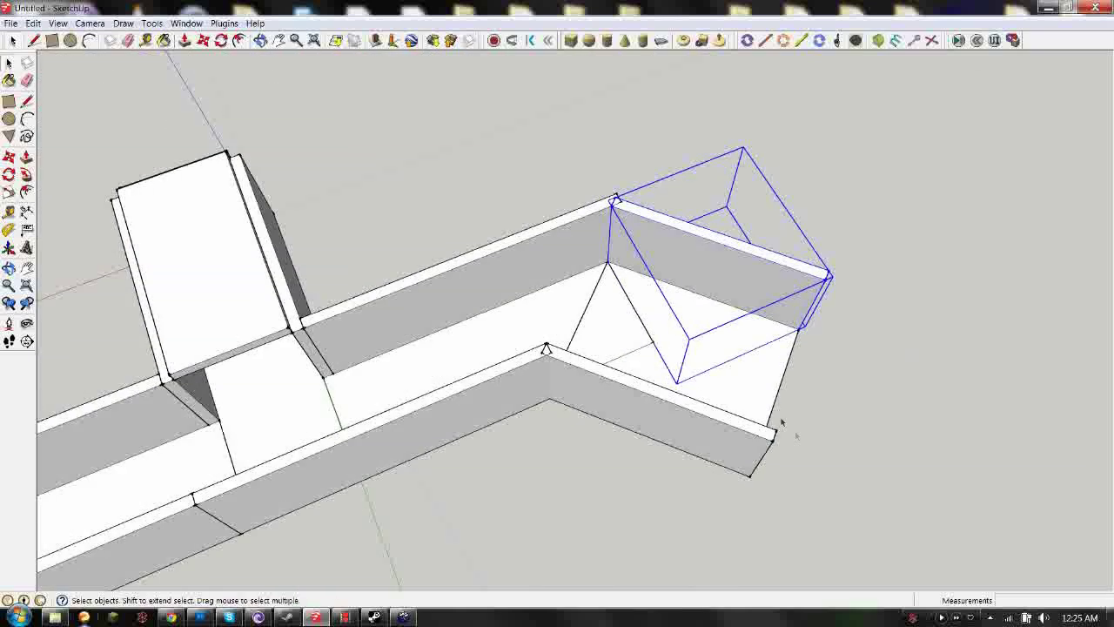
pyautogui.click(689, 350)
pyautogui.click(697, 252)
pyautogui.click(639, 397)
pyautogui.moveTo(789, 339)
pyautogui.mouseDown(button='middle')
pyautogui.moveTo(421, 301)
pyautogui.moveTo(508, 294)
pyautogui.moveTo(610, 340)
pyautogui.mouseUp(button='middle')
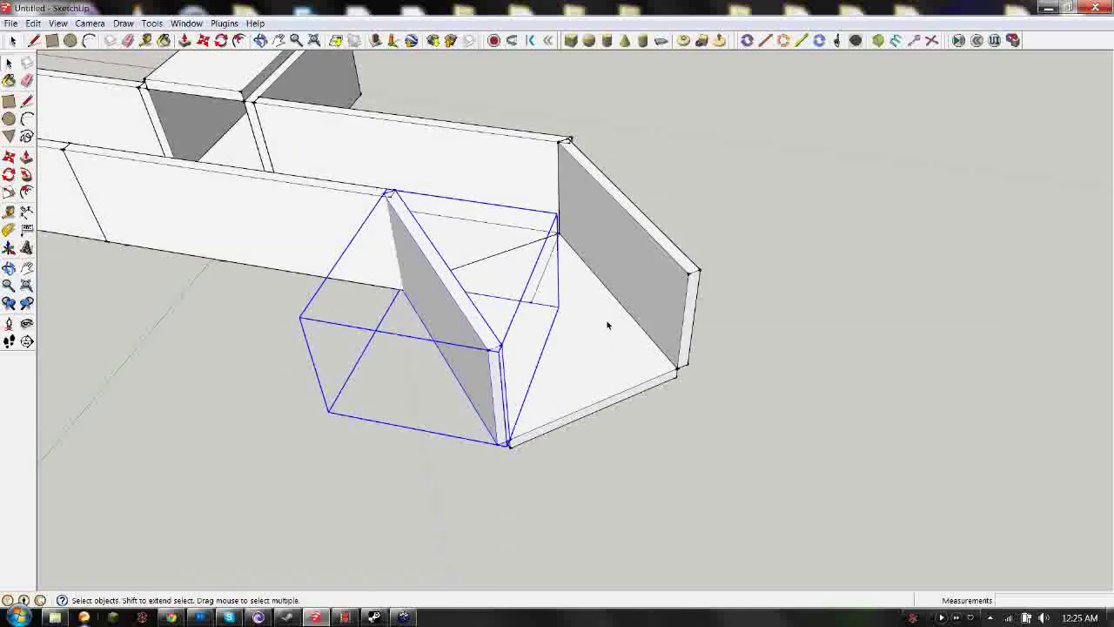
# Copy the whole closed-end straight corridor section about 35' 9 13/16" outward, beyond its end wall.
pyautogui.moveTo(443, 299)
pyautogui.mouseDown(button='middle')
pyautogui.moveTo(530, 261)
pyautogui.moveTo(560, 271)
pyautogui.moveTo(180, 81)
pyautogui.mouseUp(button='middle')
pyautogui.moveTo(331, 78); pyautogui.dragTo(790, 525)
pyautogui.moveTo(790, 525); pyautogui.dragTo(421, 229, button='middle')
pyautogui.moveTo(424, 204); pyautogui.dragTo(791, 479)
pyautogui.moveTo(790, 479); pyautogui.dragTo(662, 385, button='middle')
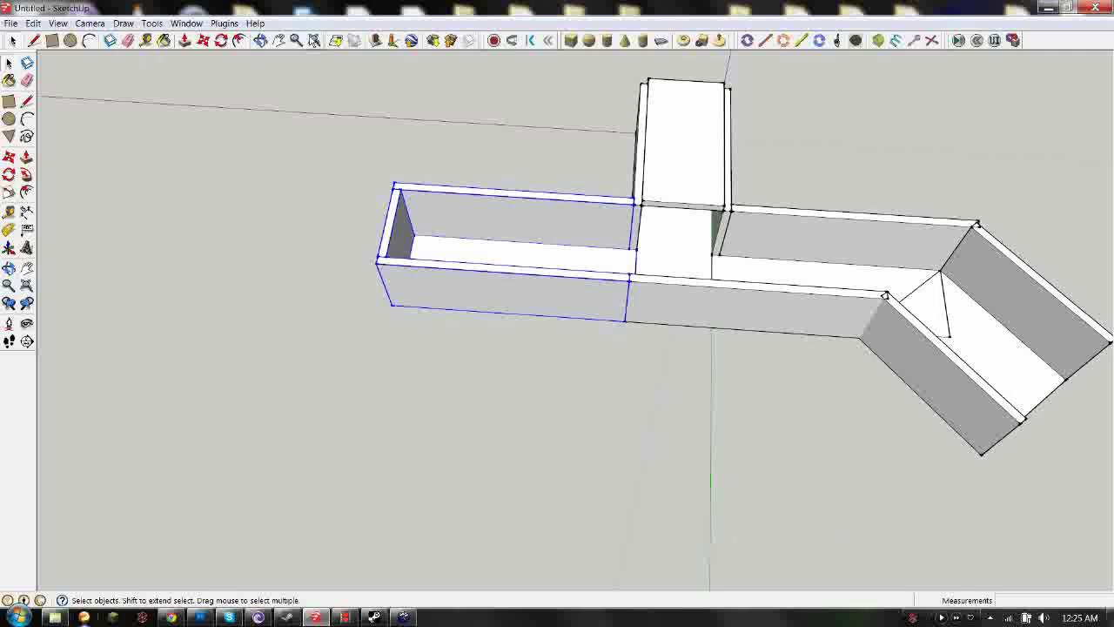
pyautogui.moveTo(287, 115); pyautogui.dragTo(644, 427)
pyautogui.click(202, 40)
pyautogui.press('ctrl')
pyautogui.click(540, 247)
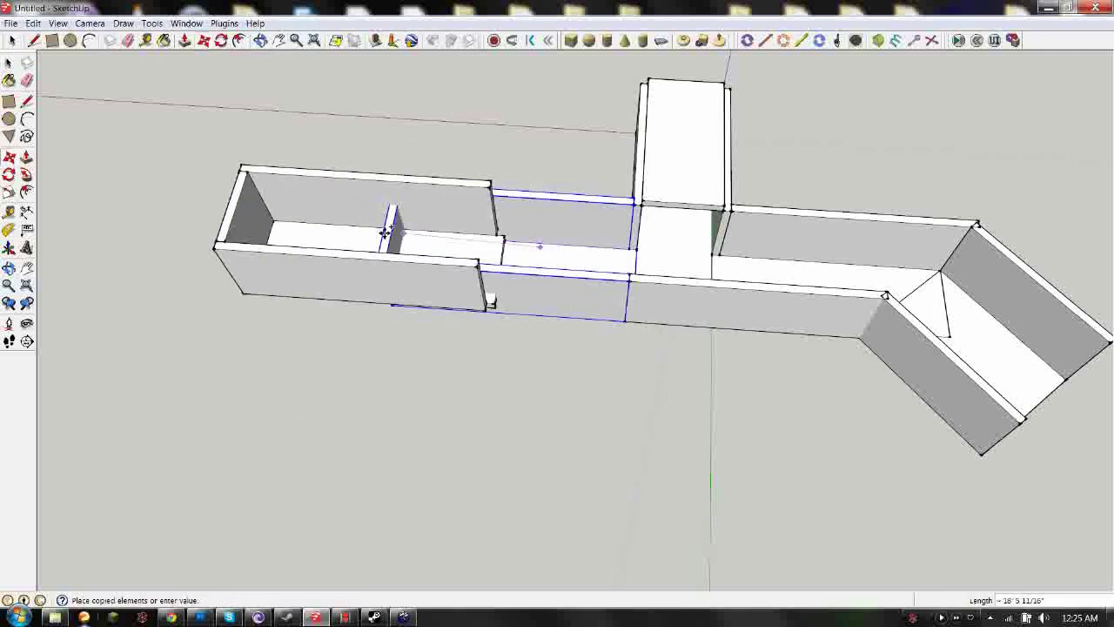
pyautogui.click(276, 225)
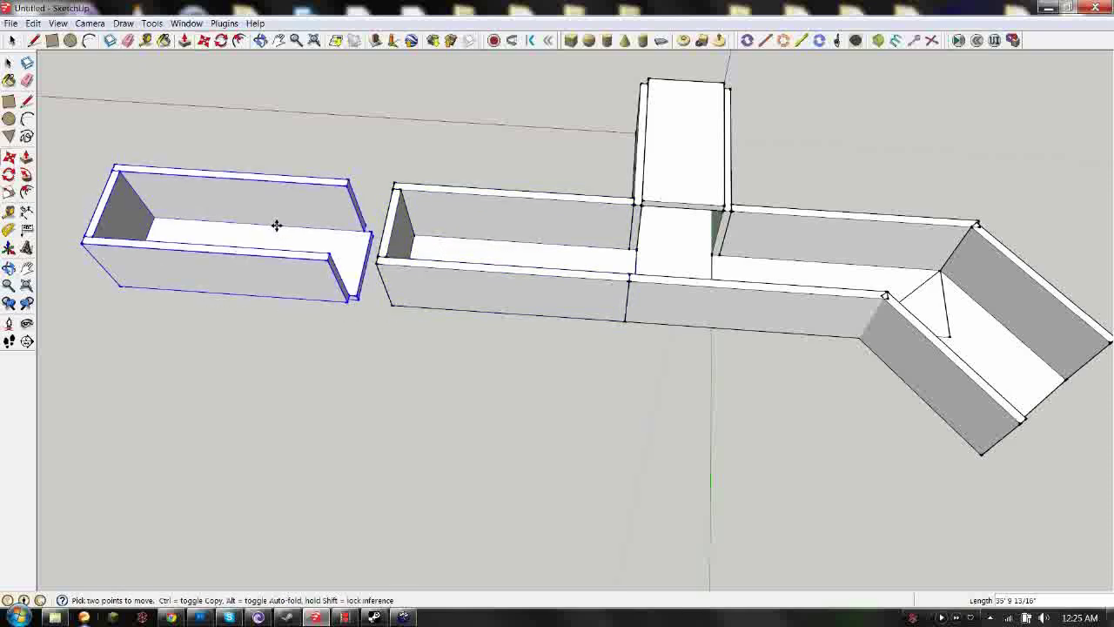
pyautogui.keyDown('shift'); pyautogui.moveTo(329, 222); pyautogui.dragTo(534, 248, button='middle'); pyautogui.keyUp('shift')
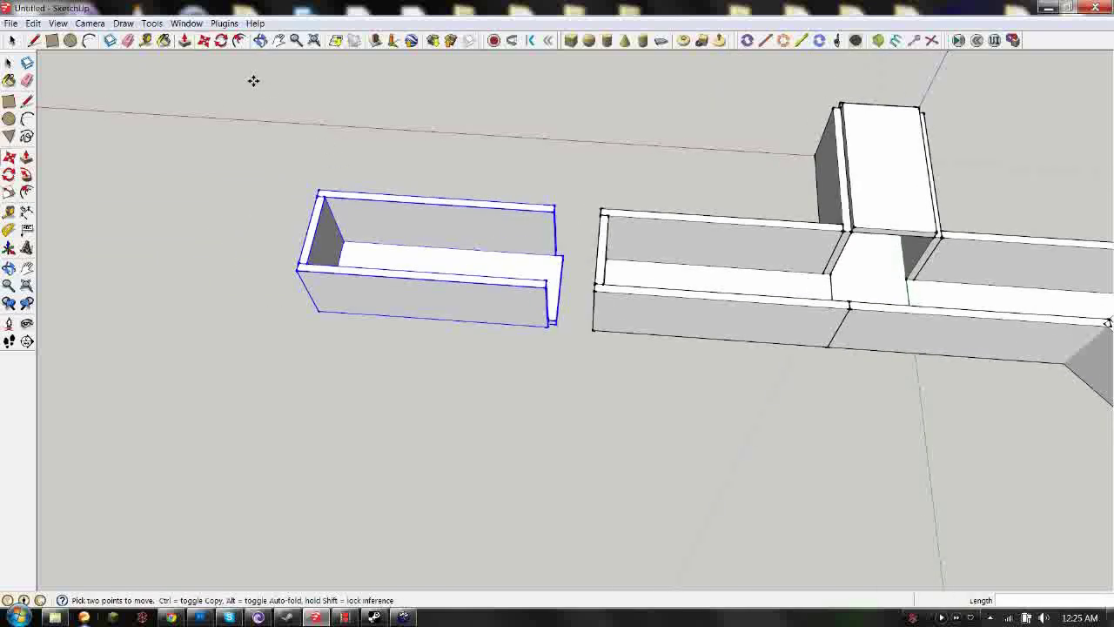
# Rotate the copied corridor section about 43.1 degrees around the top endpoint at its open end.
pyautogui.click(221, 41)
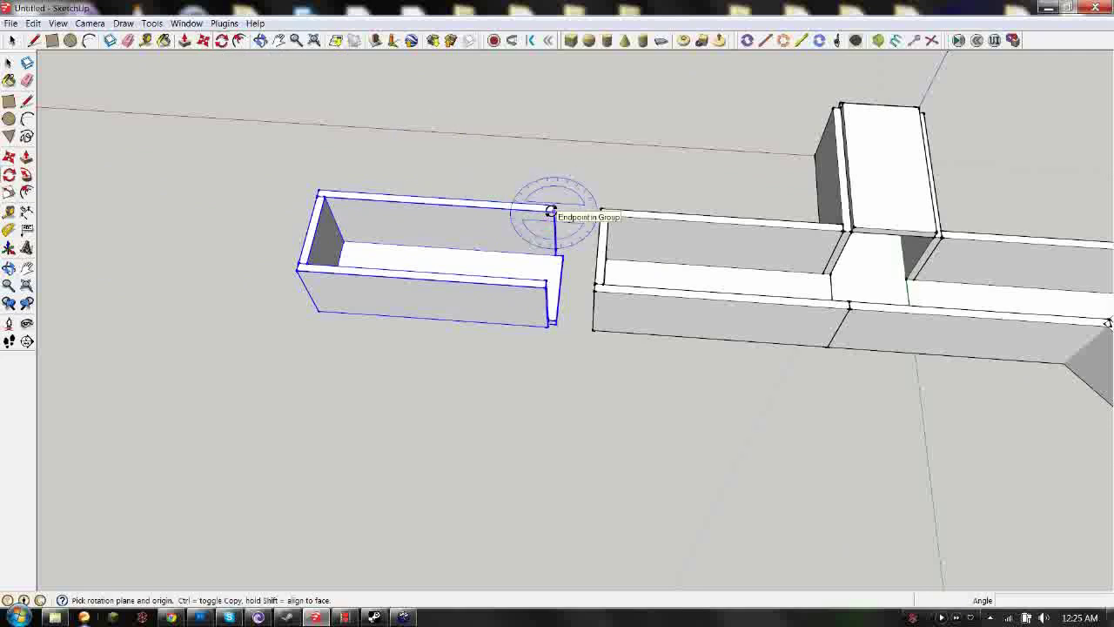
pyautogui.click(550, 211)
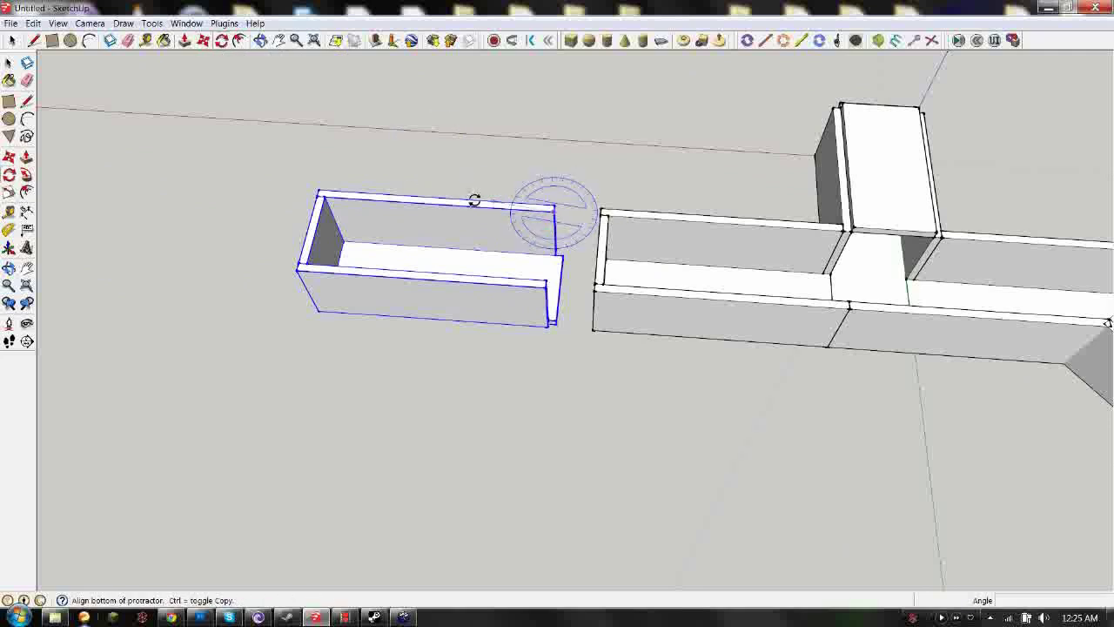
pyautogui.click(424, 205)
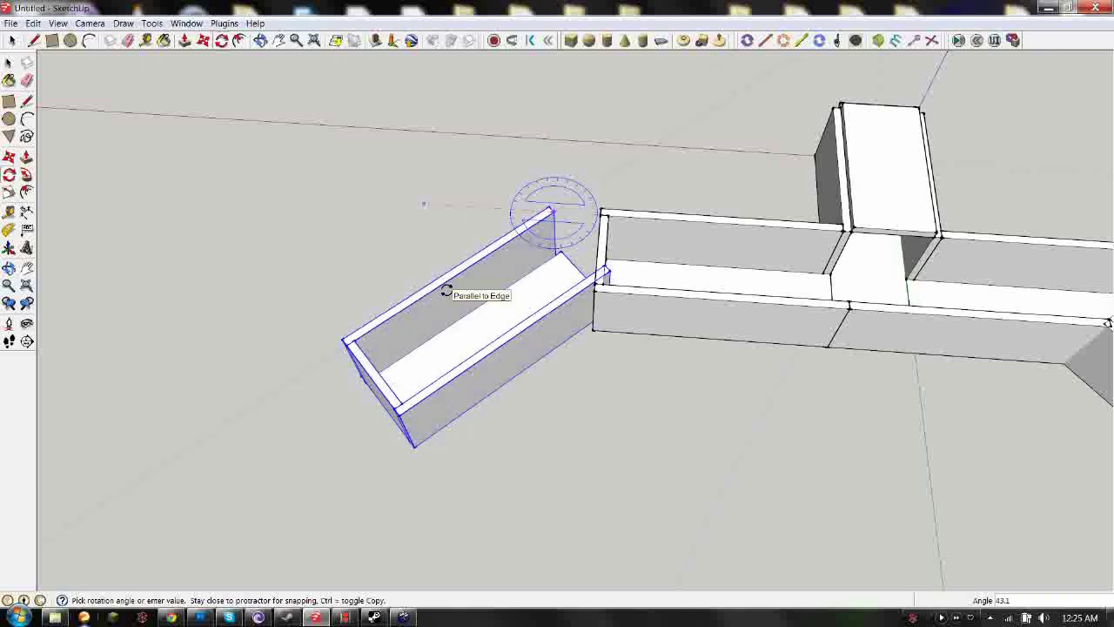
pyautogui.click(448, 289)
# Delete the end wall that closes off the original straight corridor section.
pyautogui.moveTo(746, 380); pyautogui.dragTo(629, 448, button='middle')
pyautogui.moveTo(672, 352); pyautogui.dragTo(261, 154, button='middle')
pyautogui.press('space')
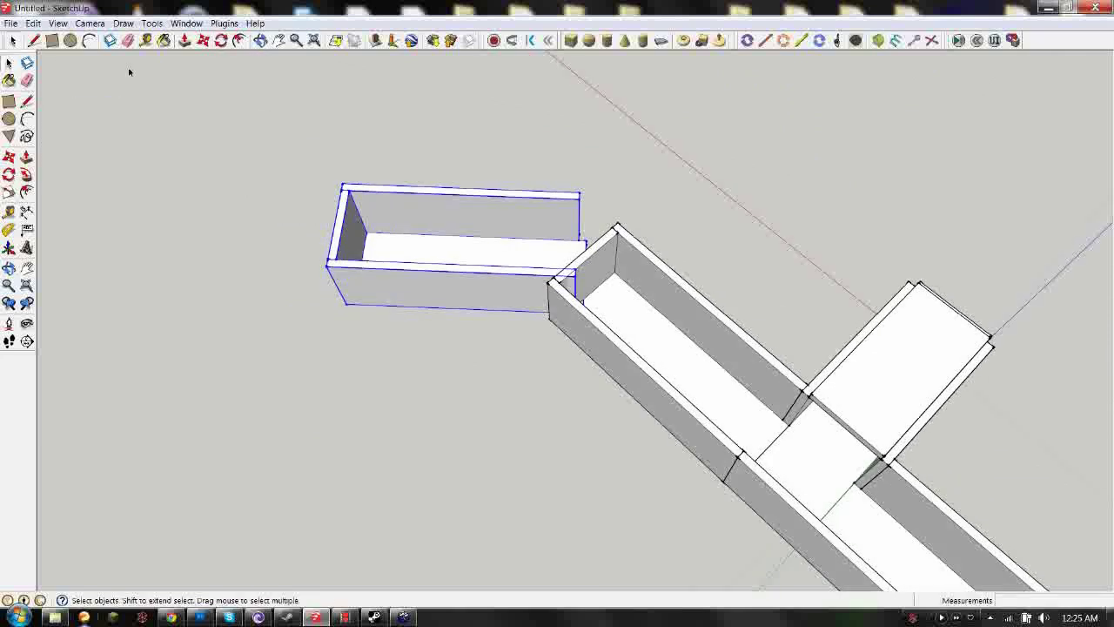
pyautogui.click(596, 268)
pyautogui.press('Delete')
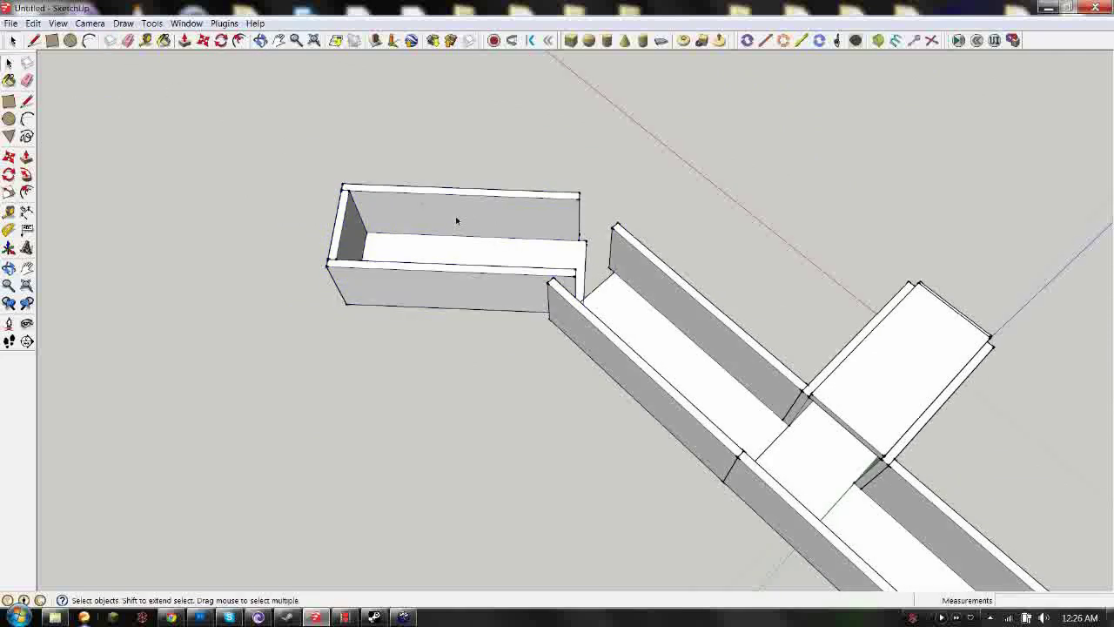
# Move the rotated section about 6' 1 1/2" so its floor corner meets the floor corner at the original corridor's open end.
pyautogui.moveTo(278, 138); pyautogui.dragTo(616, 381)
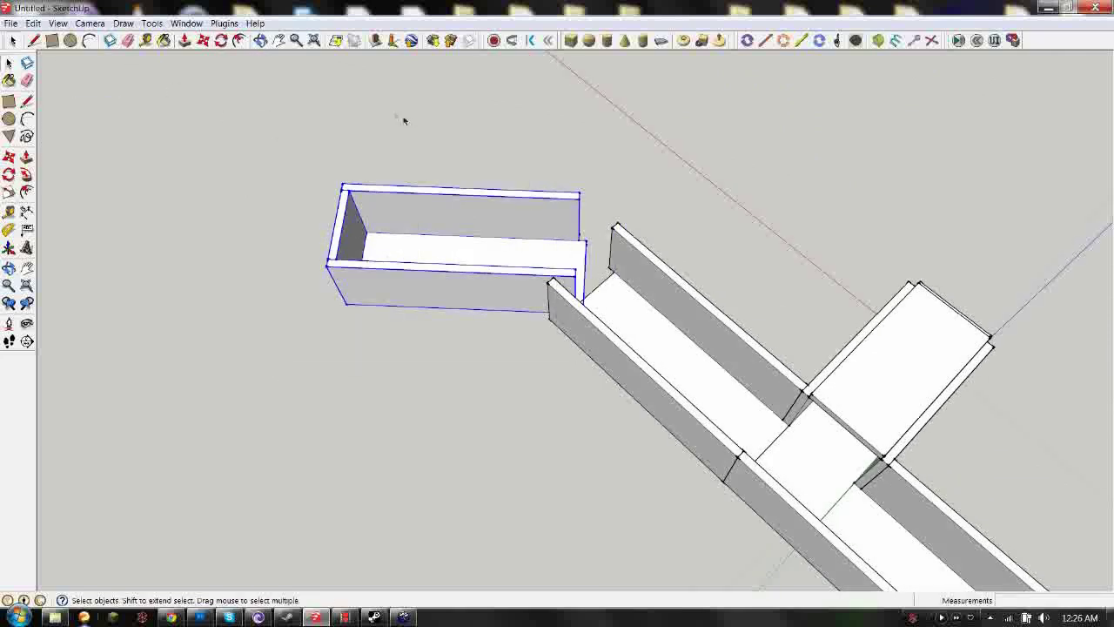
pyautogui.click(203, 40)
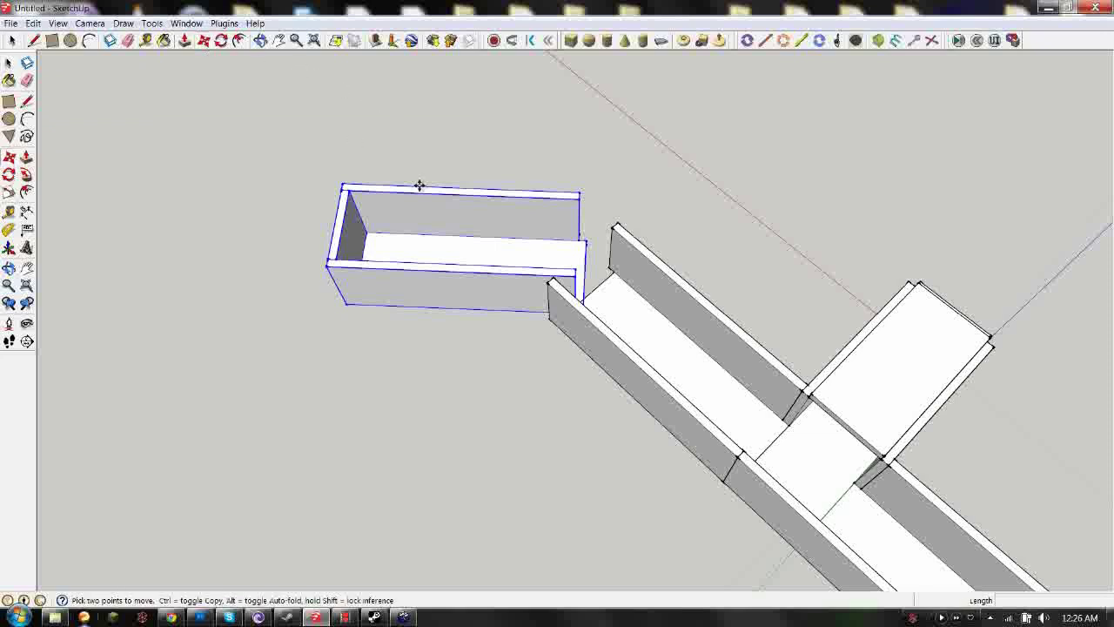
pyautogui.click(590, 245)
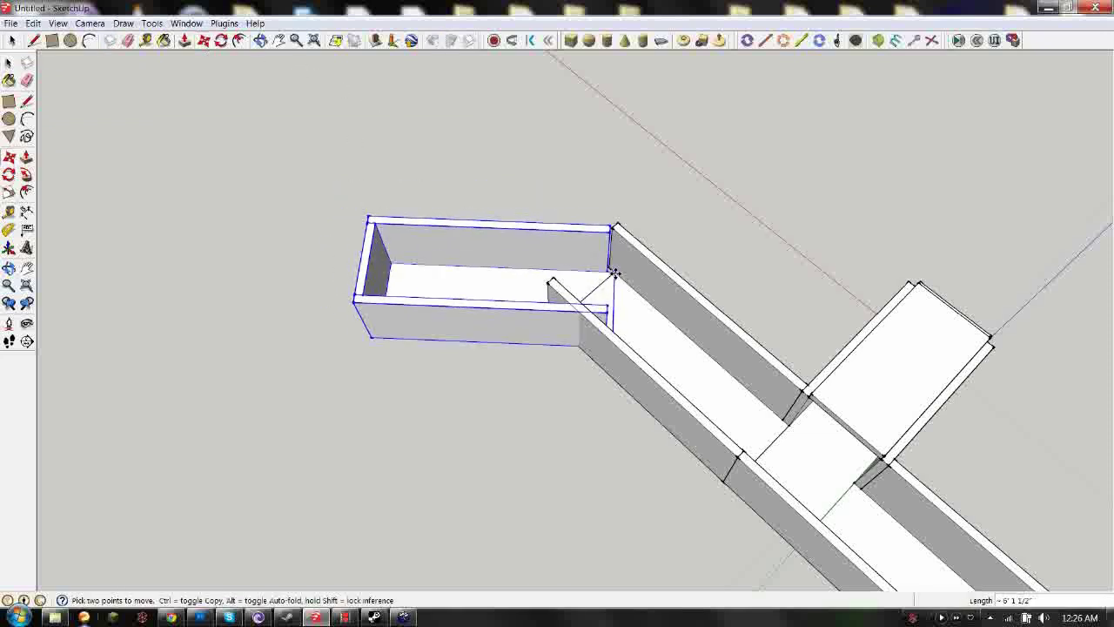
pyautogui.scroll(8, 620, 287)
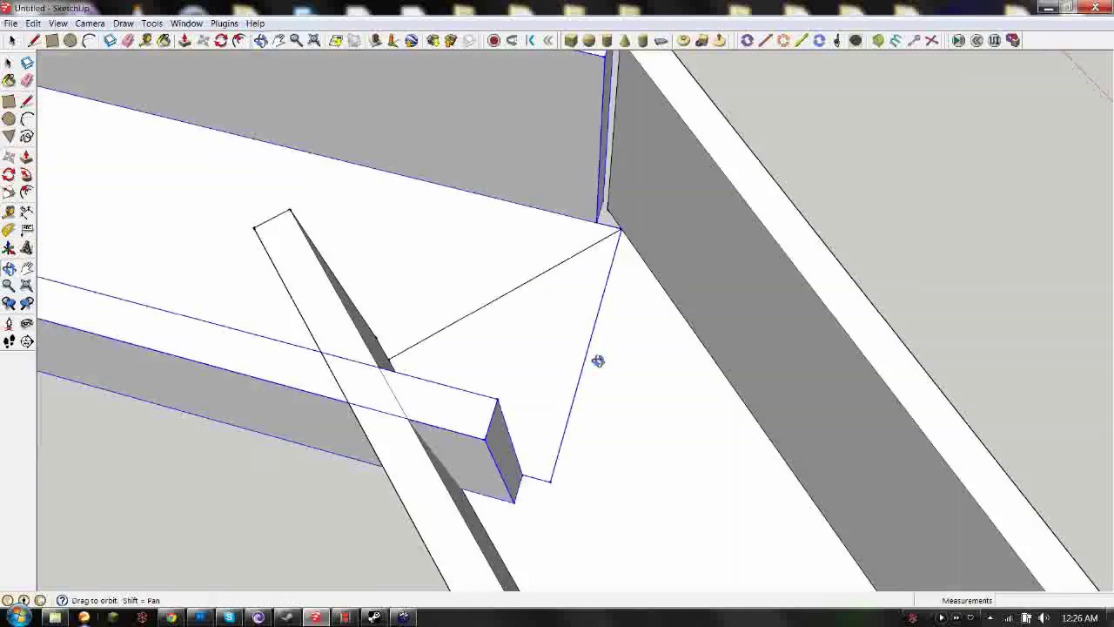
pyautogui.moveTo(598, 360); pyautogui.dragTo(589, 302, button='middle')
pyautogui.moveTo(671, 323); pyautogui.dragTo(629, 273, button='middle')
pyautogui.scroll(-1, 628, 273)
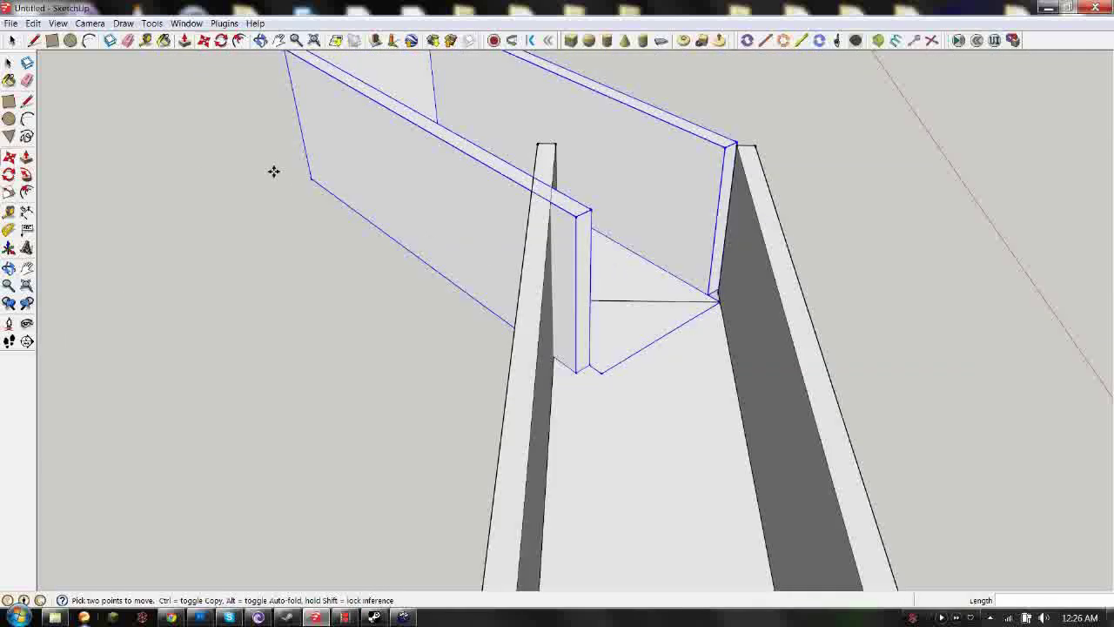
pyautogui.click(12, 42)
pyautogui.click(296, 246)
pyautogui.moveTo(604, 397); pyautogui.dragTo(494, 432, button='middle')
pyautogui.moveTo(670, 365); pyautogui.dragTo(577, 415, button='middle')
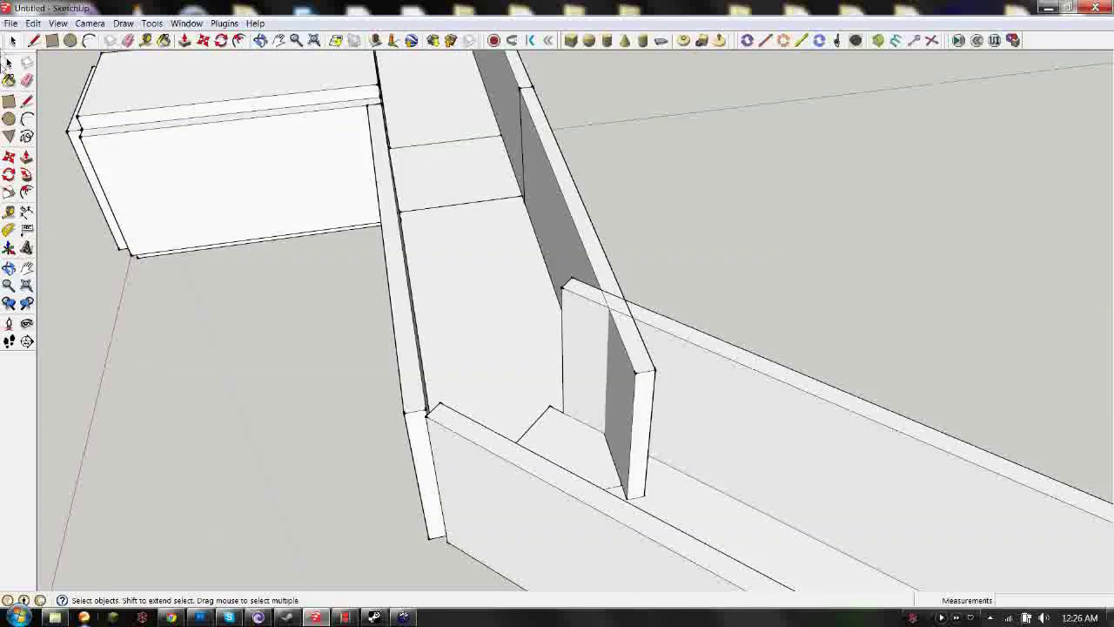
# Turn the Large Tool Set toolbar off and back on.
pyautogui.click(58, 24)
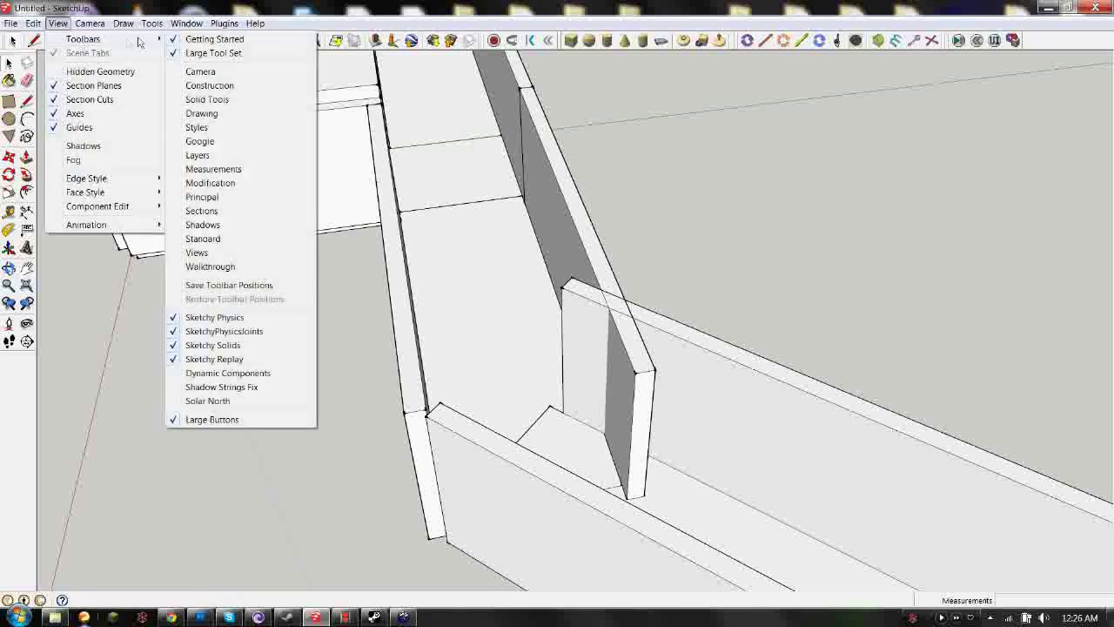
pyautogui.moveTo(75, 41)
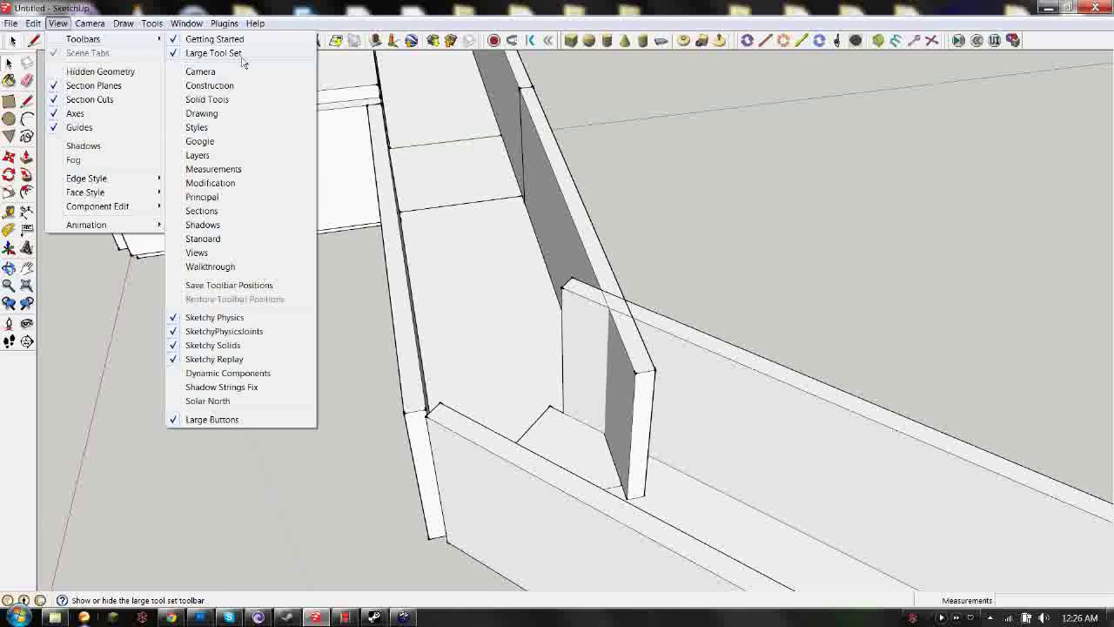
pyautogui.click(214, 54)
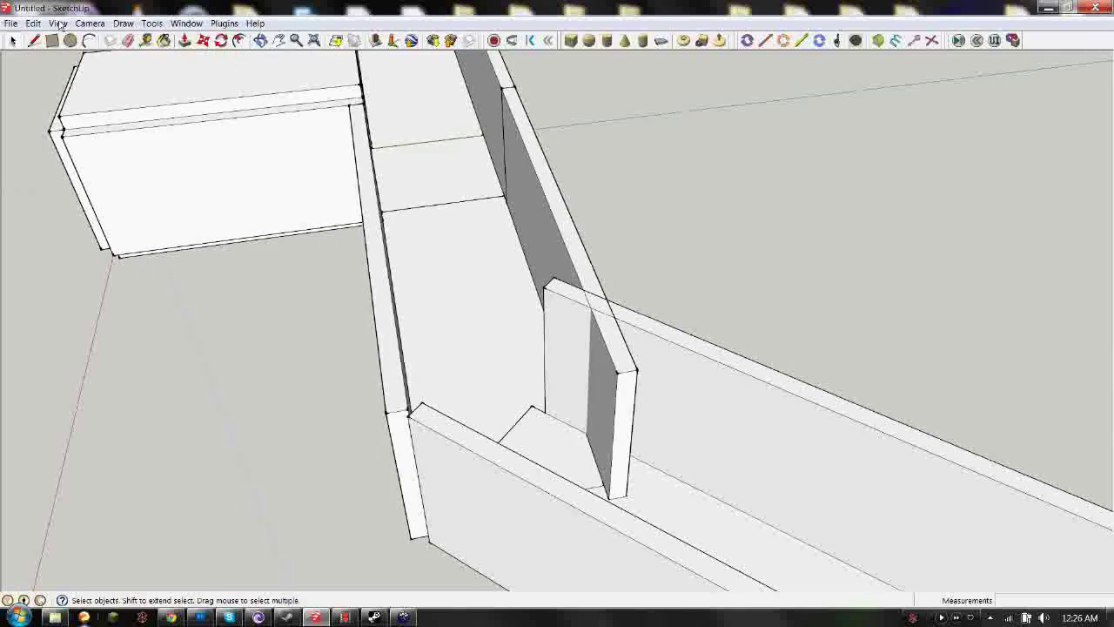
pyautogui.click(59, 24)
pyautogui.moveTo(75, 40)
pyautogui.click(213, 53)
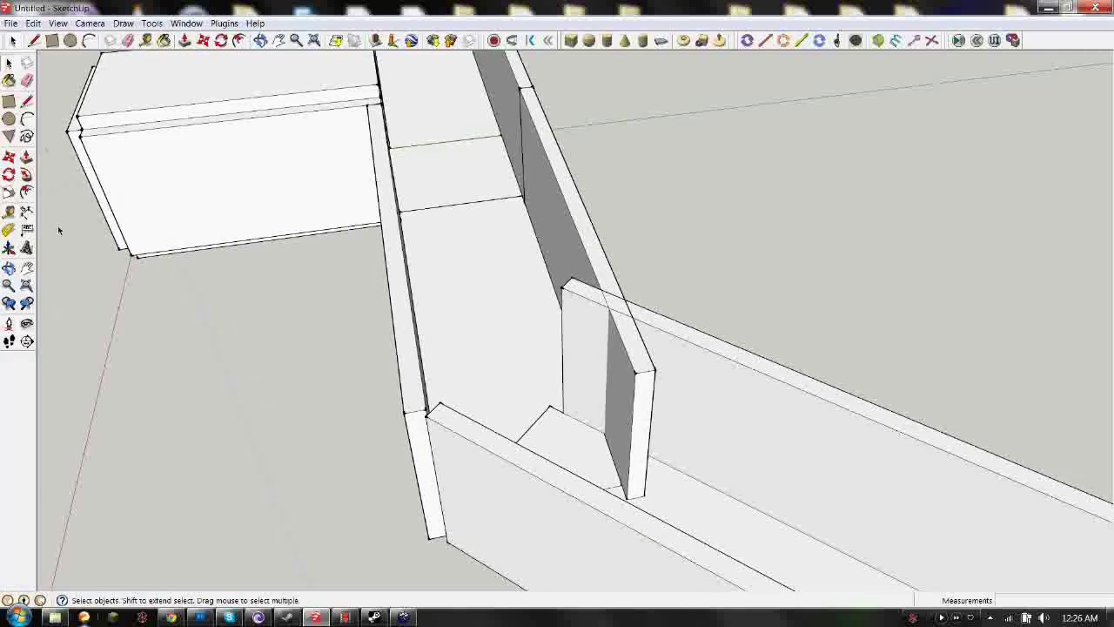
# Shorten the original corridor's side wall that crosses the rotated section by scaling its end back along the green axis.
pyautogui.click(11, 192)
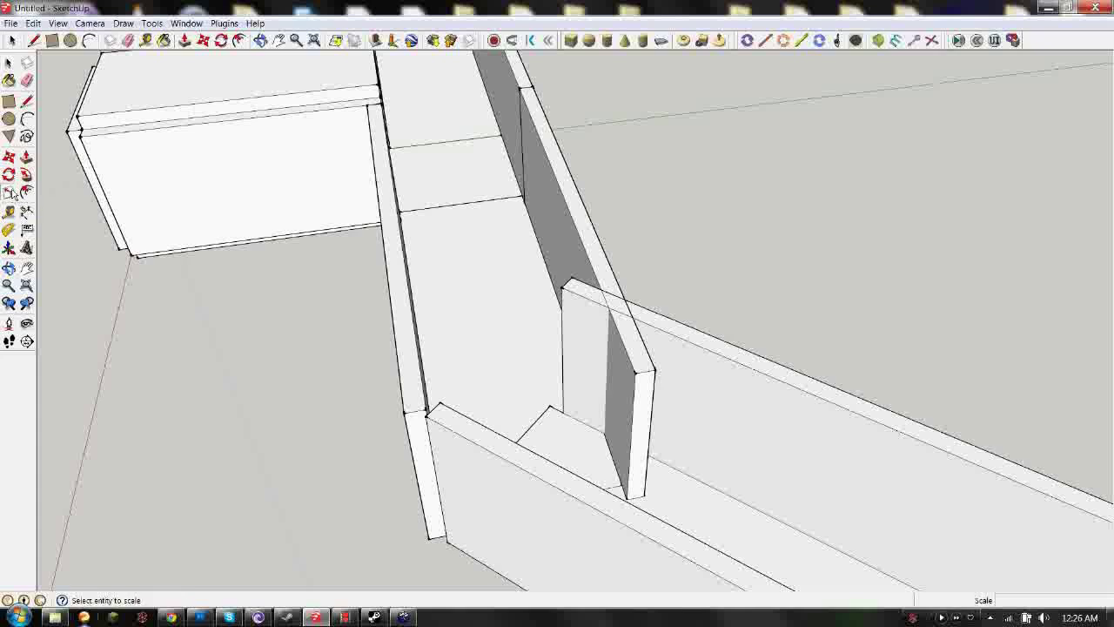
pyautogui.click(641, 386)
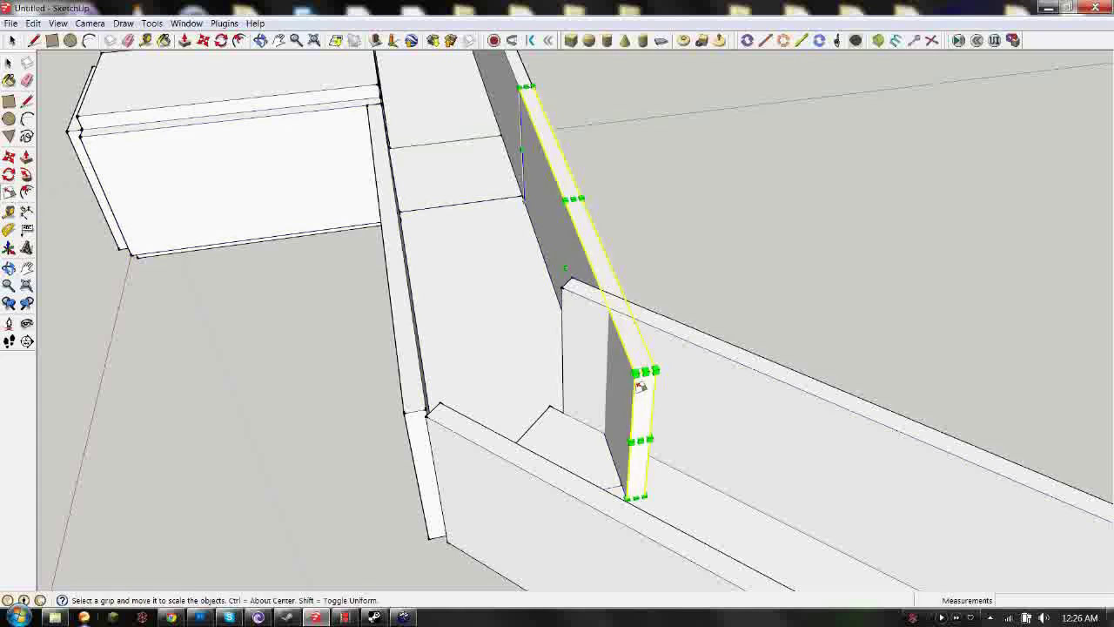
pyautogui.scroll(5, 638, 435)
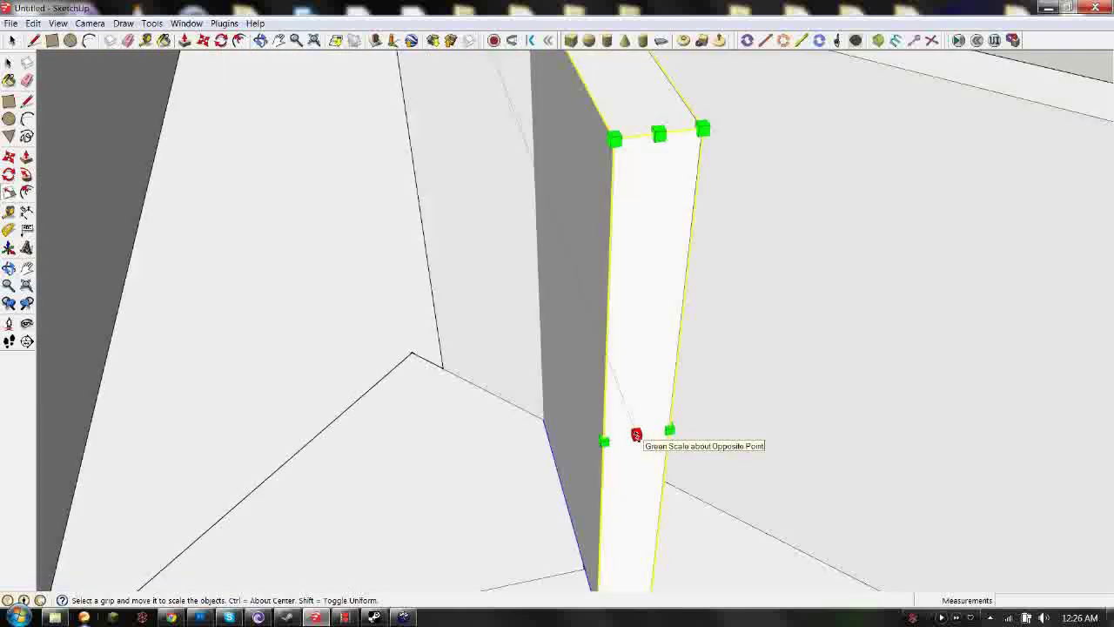
pyautogui.scroll(-2, 634, 394)
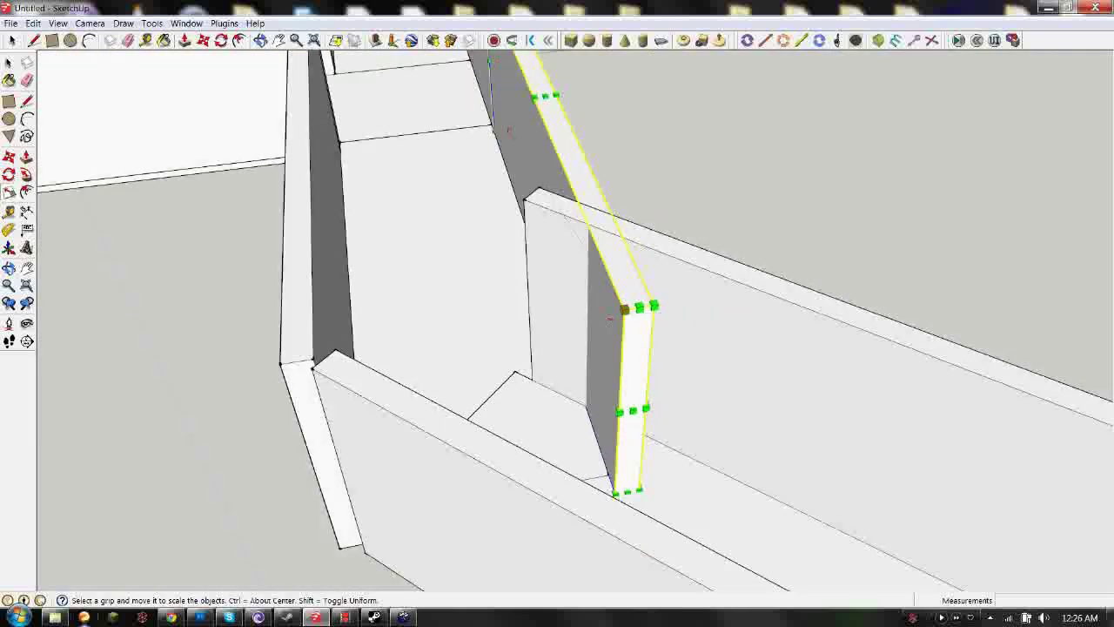
pyautogui.scroll(-1, 627, 310)
pyautogui.scroll(-1, 625, 311)
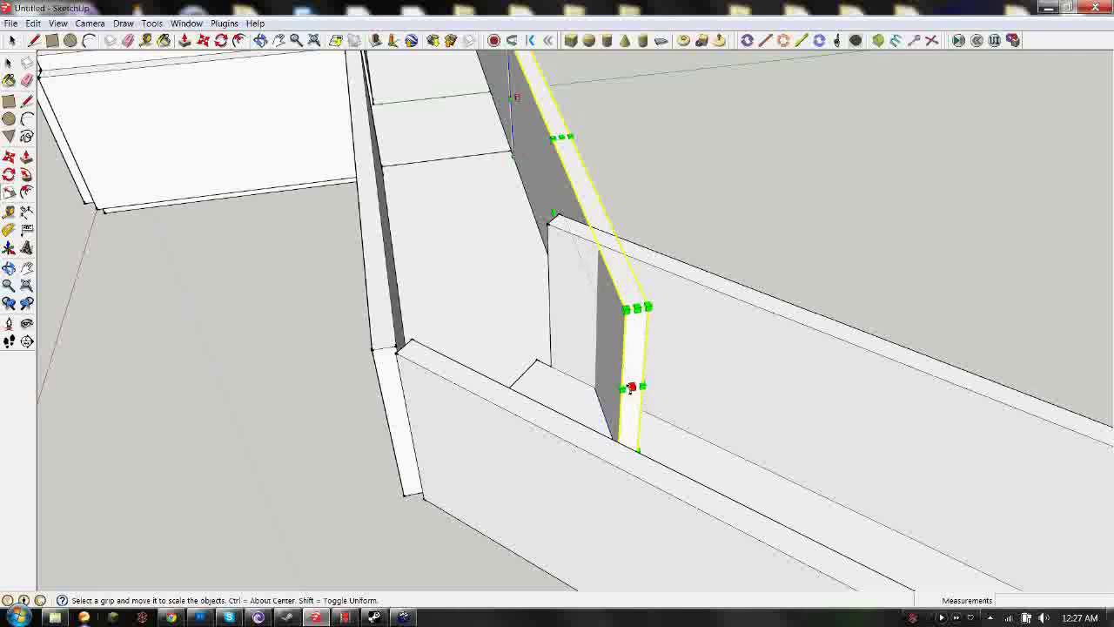
pyautogui.scroll(5, 632, 387)
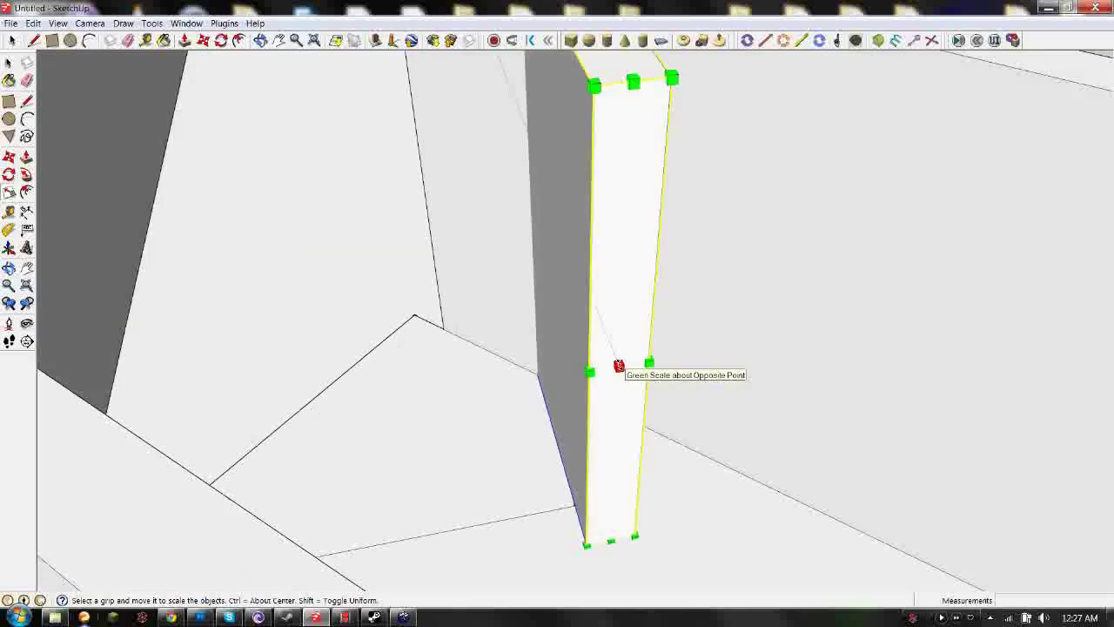
pyautogui.scroll(-5, 618, 365)
pyautogui.moveTo(619, 366); pyautogui.dragTo(577, 237)
pyautogui.click(12, 41)
pyautogui.click(139, 204)
# Rescale the same side wall lengthwise to end at the rotated section's wall corner, finishing with a green scale of 1.02.
pyautogui.moveTo(306, 298); pyautogui.dragTo(921, 291, button='middle')
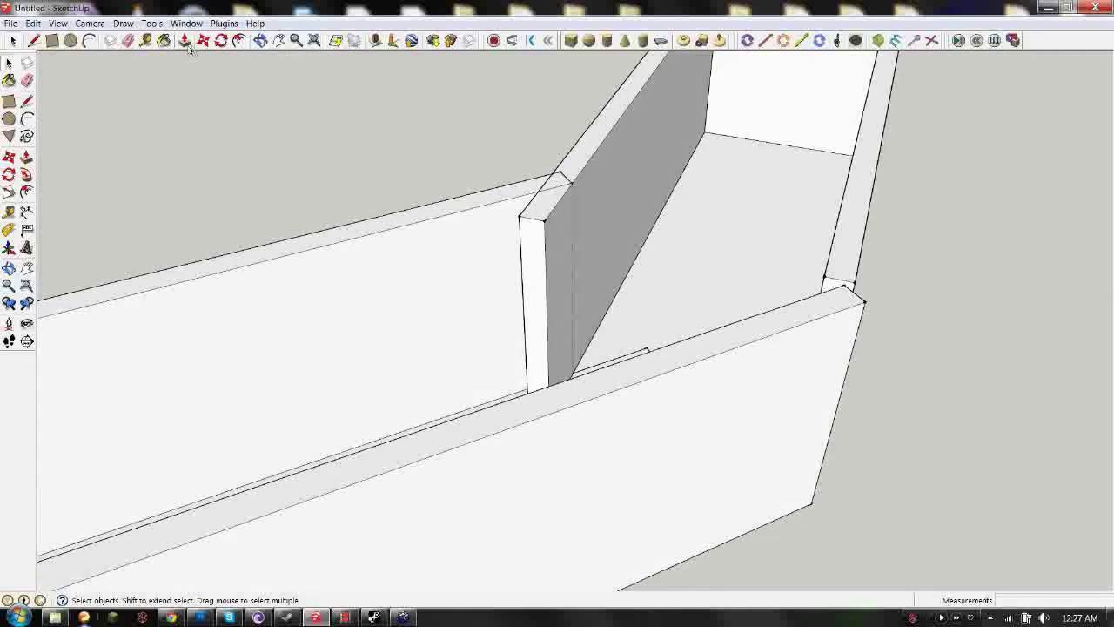
pyautogui.click(591, 255)
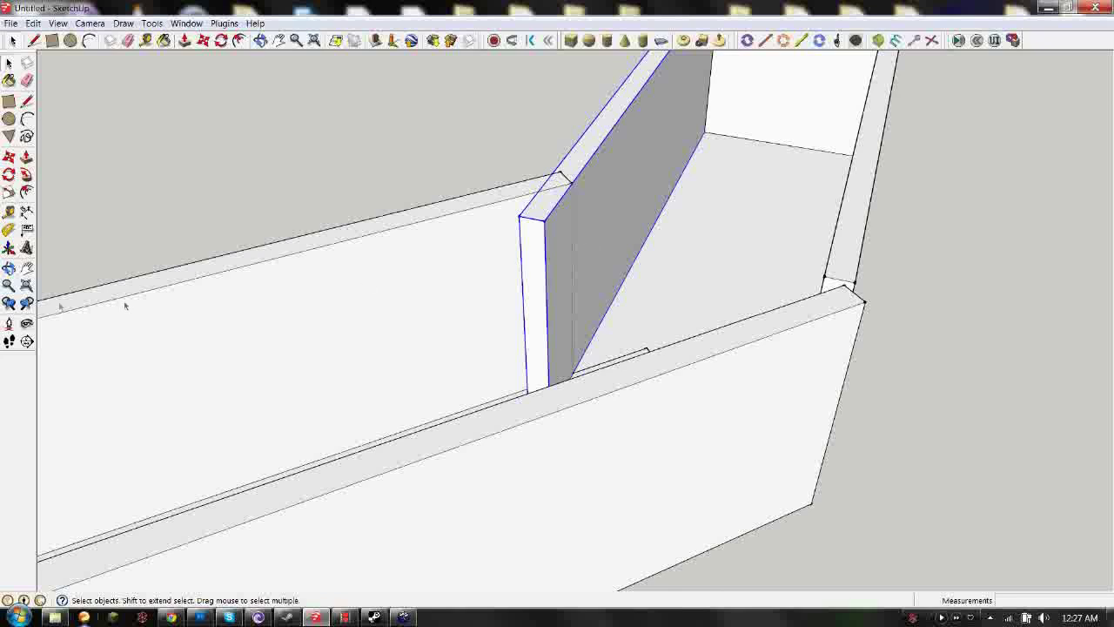
pyautogui.click(10, 191)
pyautogui.moveTo(547, 327); pyautogui.dragTo(562, 278)
pyautogui.moveTo(703, 279); pyautogui.dragTo(550, 314, button='middle')
pyautogui.moveTo(535, 293); pyautogui.dragTo(532, 303)
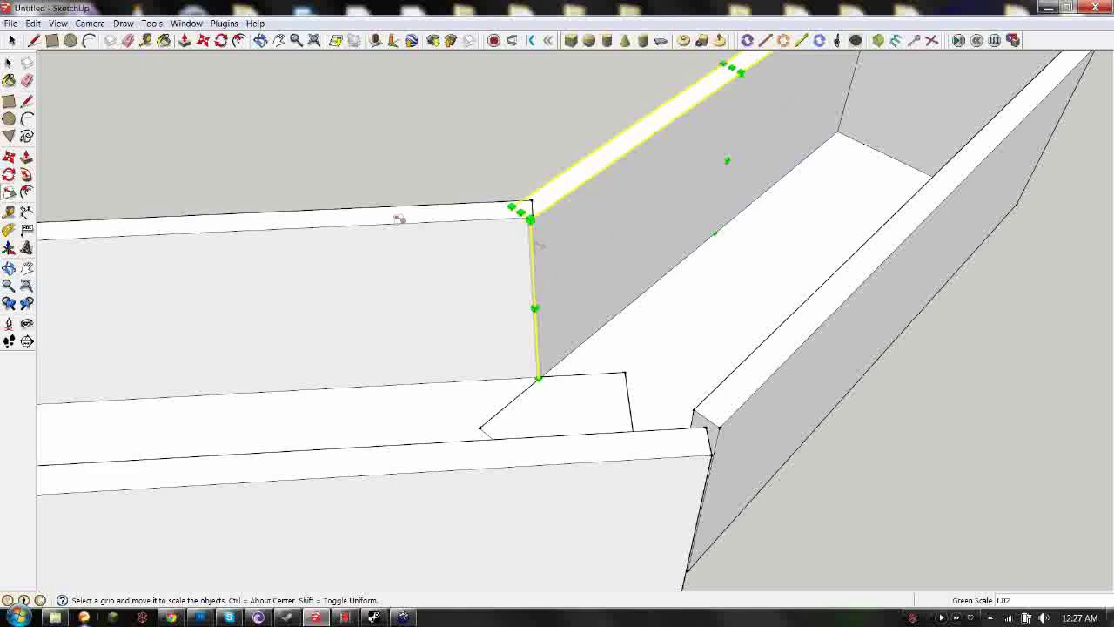
pyautogui.click(10, 64)
pyautogui.click(239, 123)
# Extend the corridor's inner side wall at the second bend by scaling it along the green axis to 1.05, meeting the rotated section's wall.
pyautogui.moveTo(561, 254); pyautogui.dragTo(688, 304, button='middle')
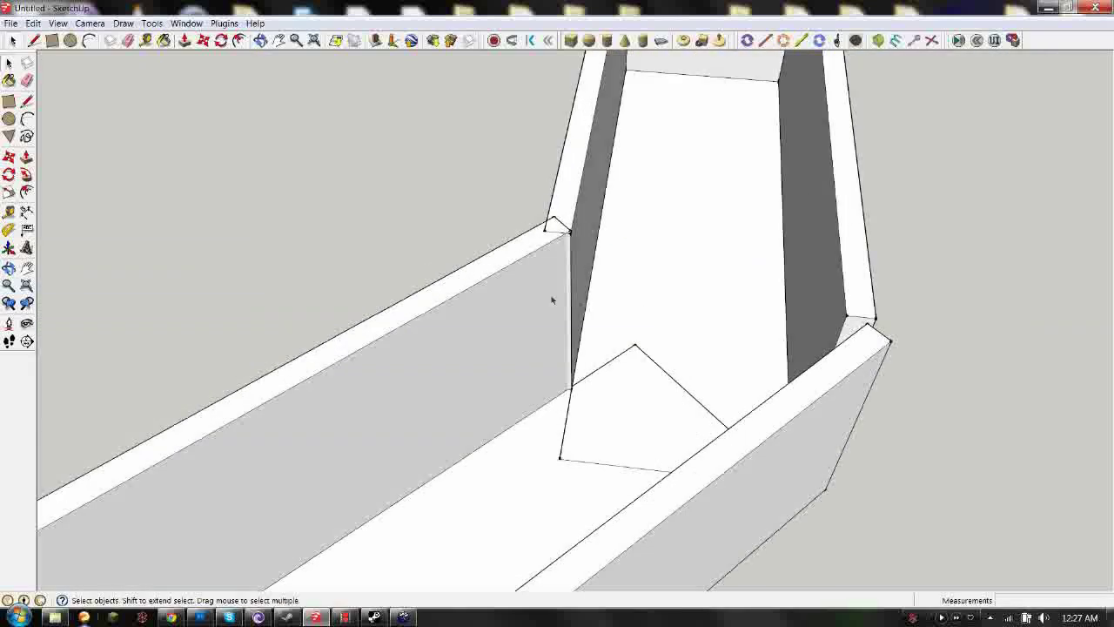
pyautogui.moveTo(548, 281); pyautogui.dragTo(663, 383, button='middle')
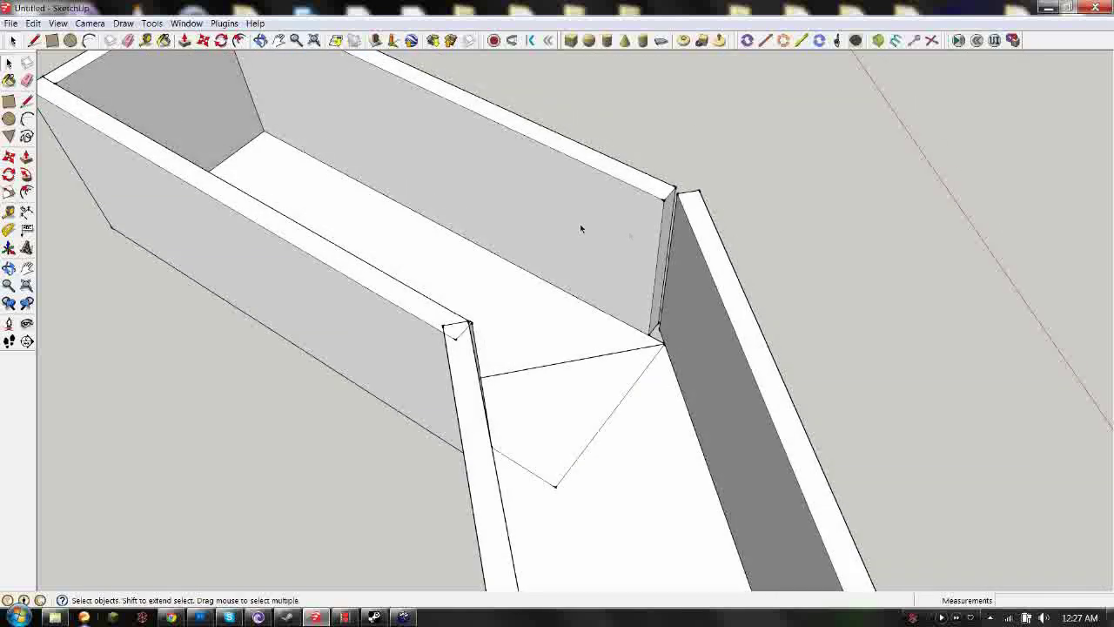
pyautogui.click(8, 192)
pyautogui.click(605, 209)
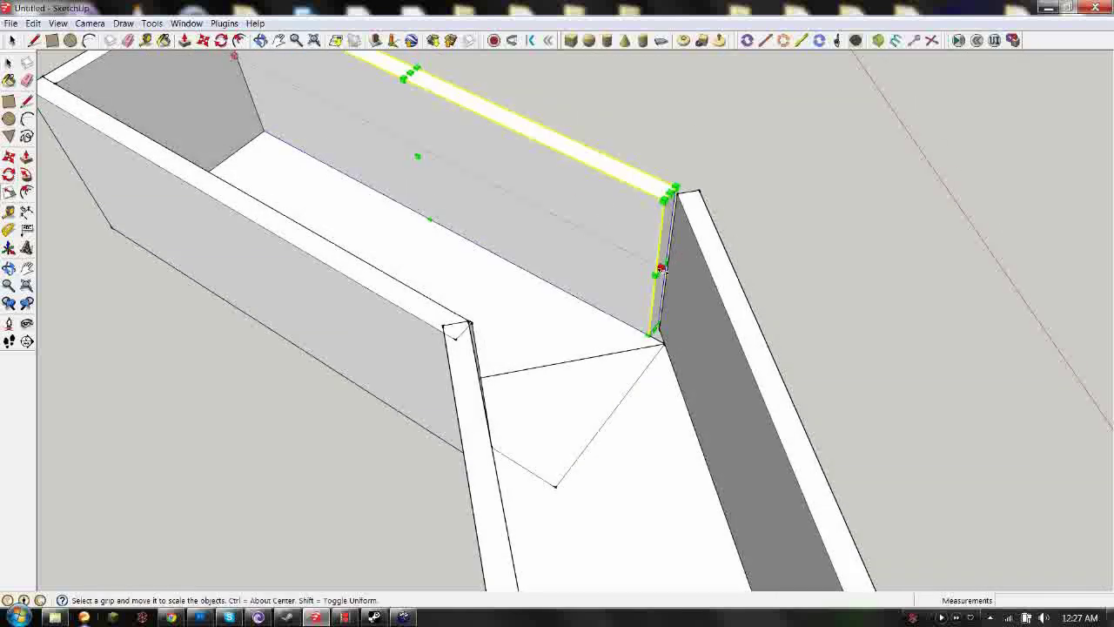
pyautogui.moveTo(665, 274); pyautogui.dragTo(683, 280)
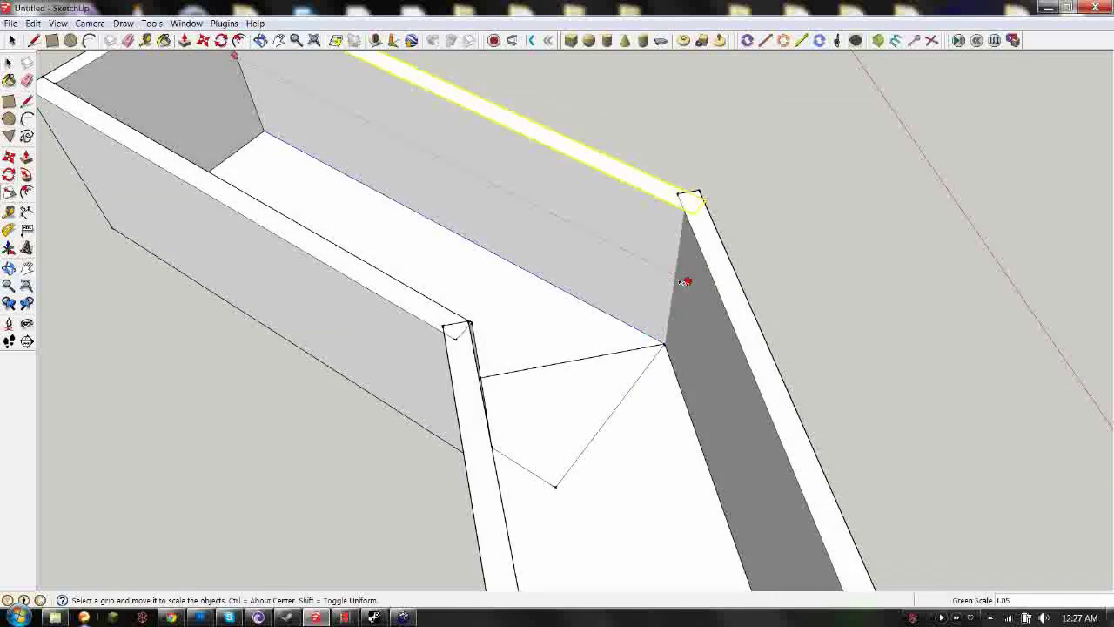
pyautogui.click(686, 281)
pyautogui.click(11, 41)
# Examine the joined corridor and its wall junctions at both bends from several sides.
pyautogui.moveTo(920, 209); pyautogui.dragTo(621, 355, button='middle')
pyautogui.scroll(3, 622, 355)
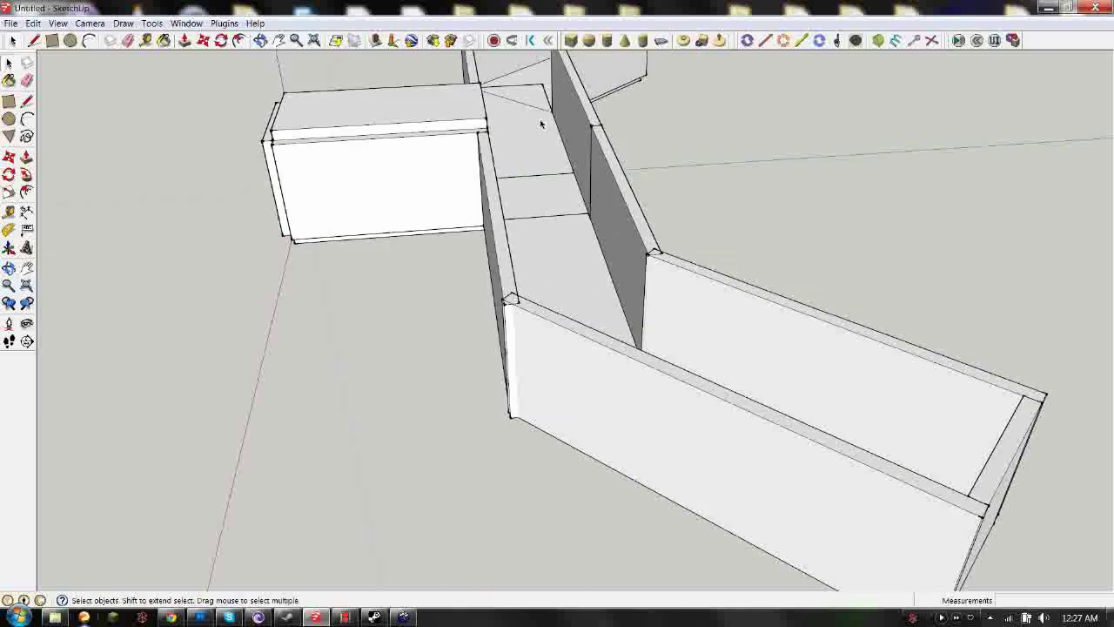
pyautogui.moveTo(541, 124); pyautogui.dragTo(248, 235, button='middle')
pyautogui.moveTo(181, 201); pyautogui.dragTo(501, 267, button='middle')
pyautogui.scroll(4, 497, 296)
pyautogui.moveTo(508, 228); pyautogui.dragTo(520, 298, button='middle')
pyautogui.scroll(-3, 518, 296)
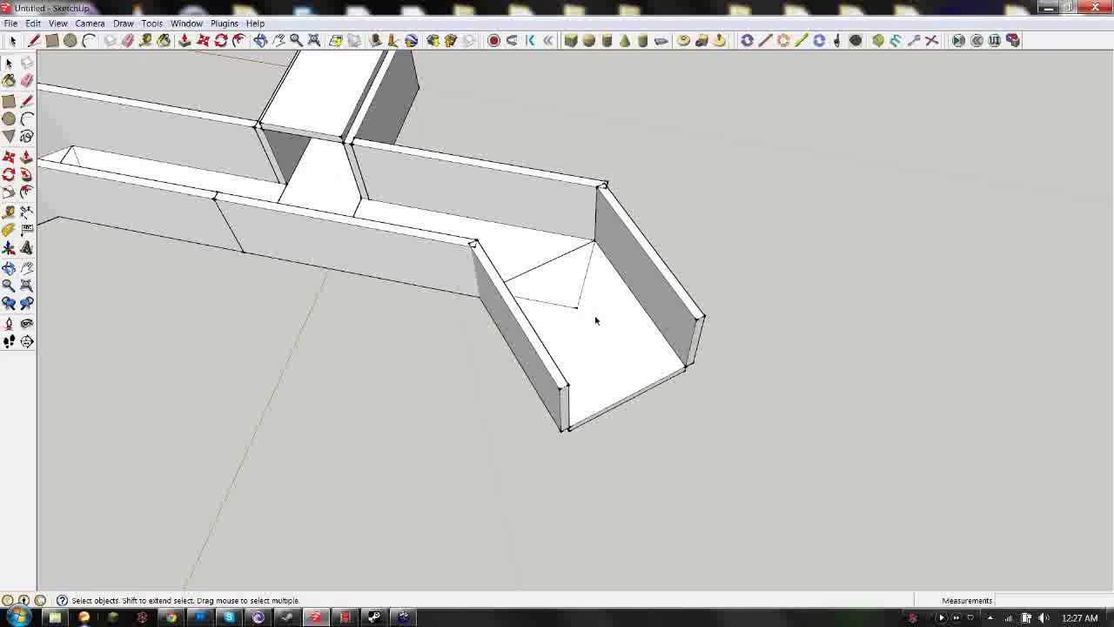
pyautogui.moveTo(596, 320); pyautogui.dragTo(553, 251, button='middle')
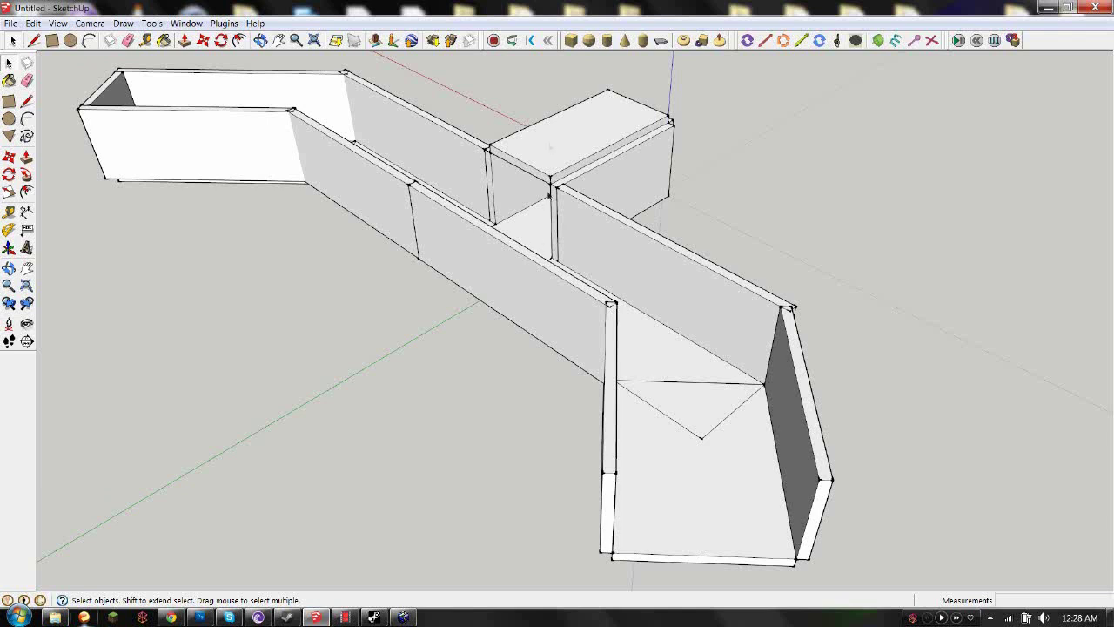
pyautogui.doubleClick(530, 155)
pyautogui.doubleClick(569, 204)
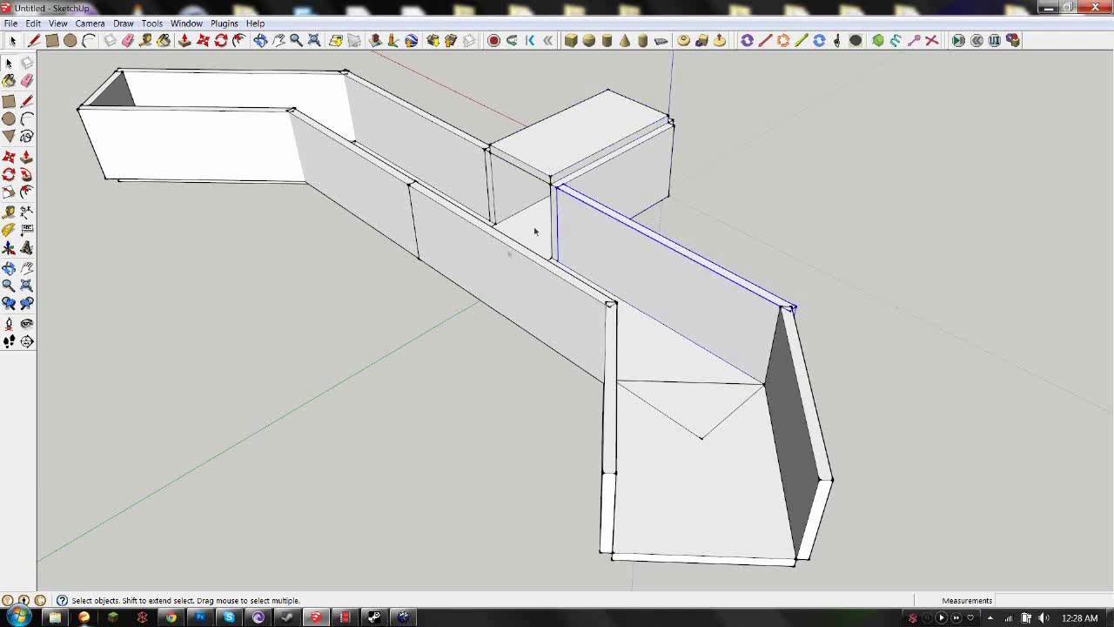
pyautogui.click(559, 180)
pyautogui.click(598, 211)
# Draw a closed, irregular five-sided outline with the Line tool on the roof slab of the side hallway.
pyautogui.scroll(8, 558, 196)
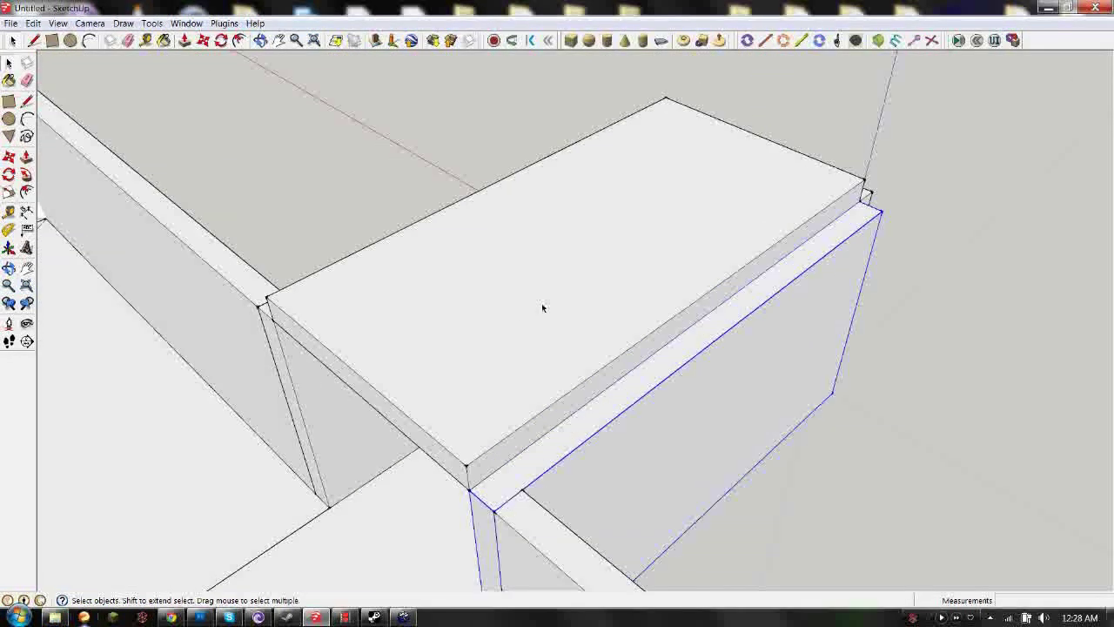
pyautogui.moveTo(534, 323); pyautogui.dragTo(485, 277, button='middle')
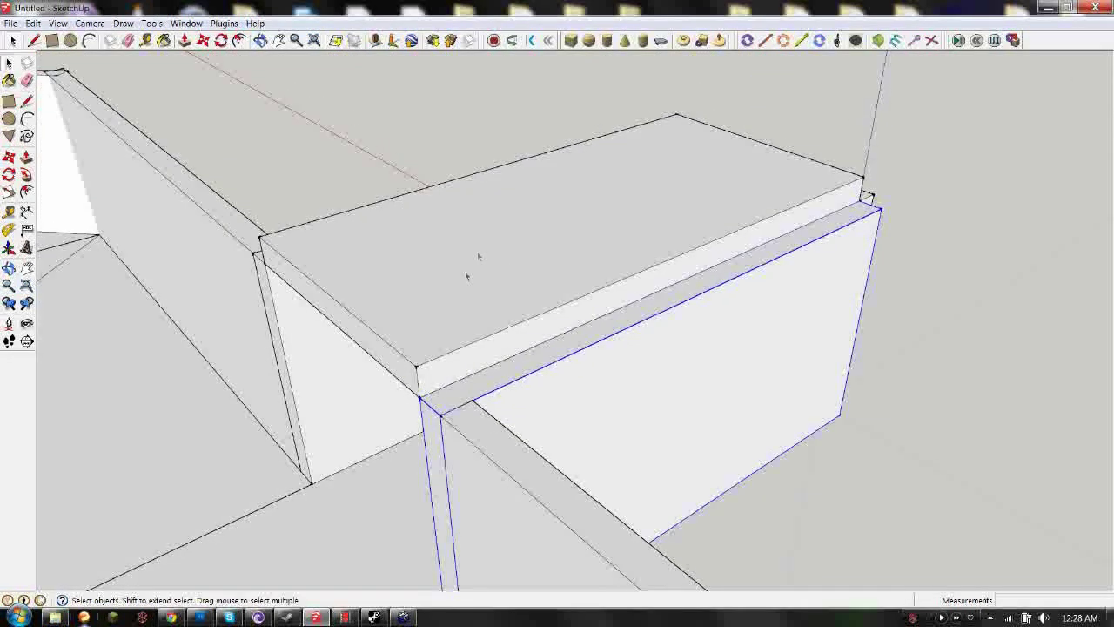
pyautogui.click(34, 40)
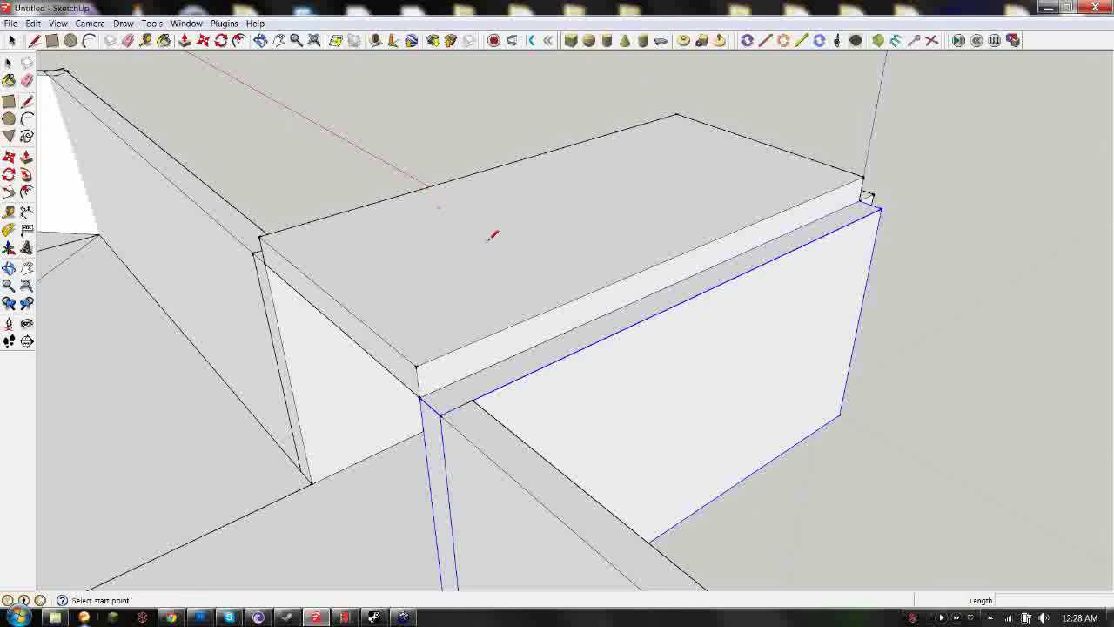
pyautogui.click(401, 258)
pyautogui.click(502, 290)
pyautogui.click(588, 242)
pyautogui.click(496, 209)
pyautogui.click(425, 210)
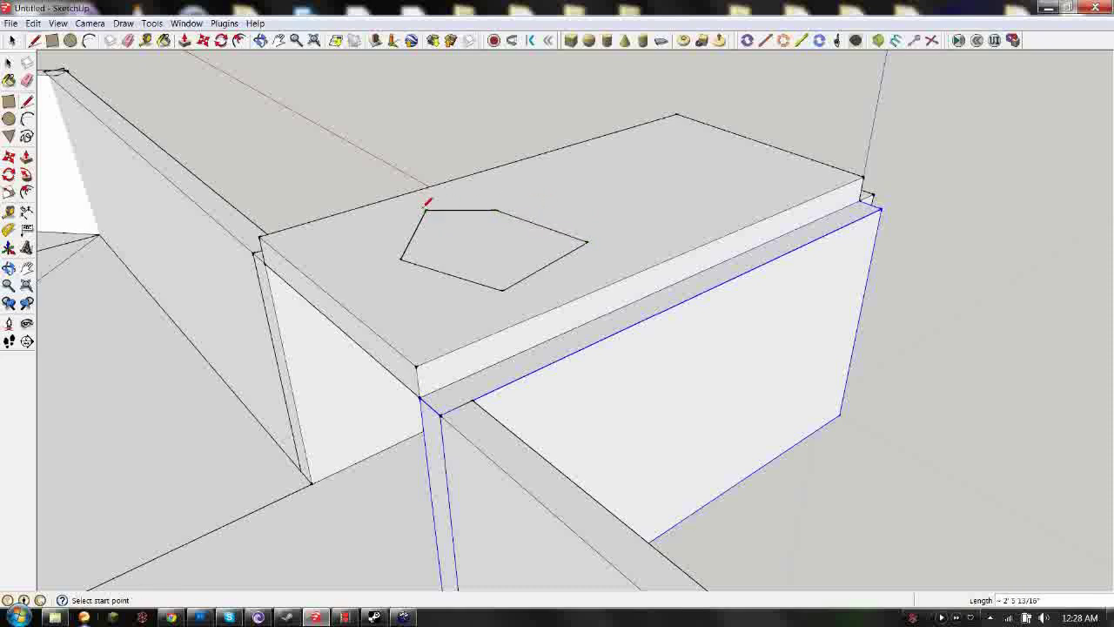
# Draw a vertical line up from inside the pentagon and connect its top point to four of the pentagon's corners.
pyautogui.click(480, 245)
pyautogui.click(478, 195)
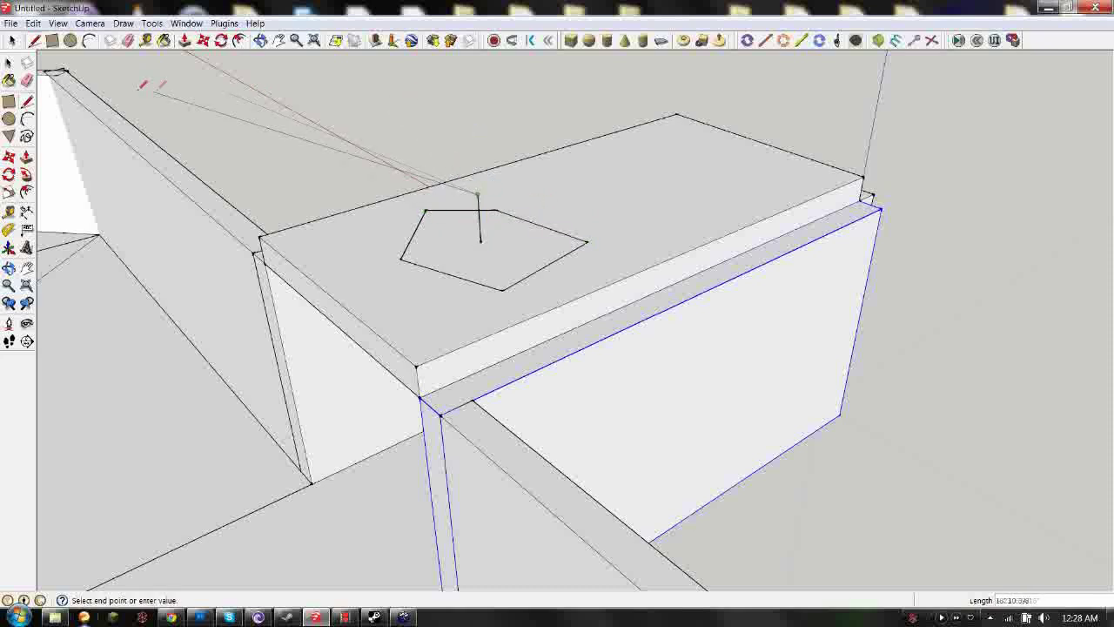
pyautogui.press('Escape')
pyautogui.click(426, 210)
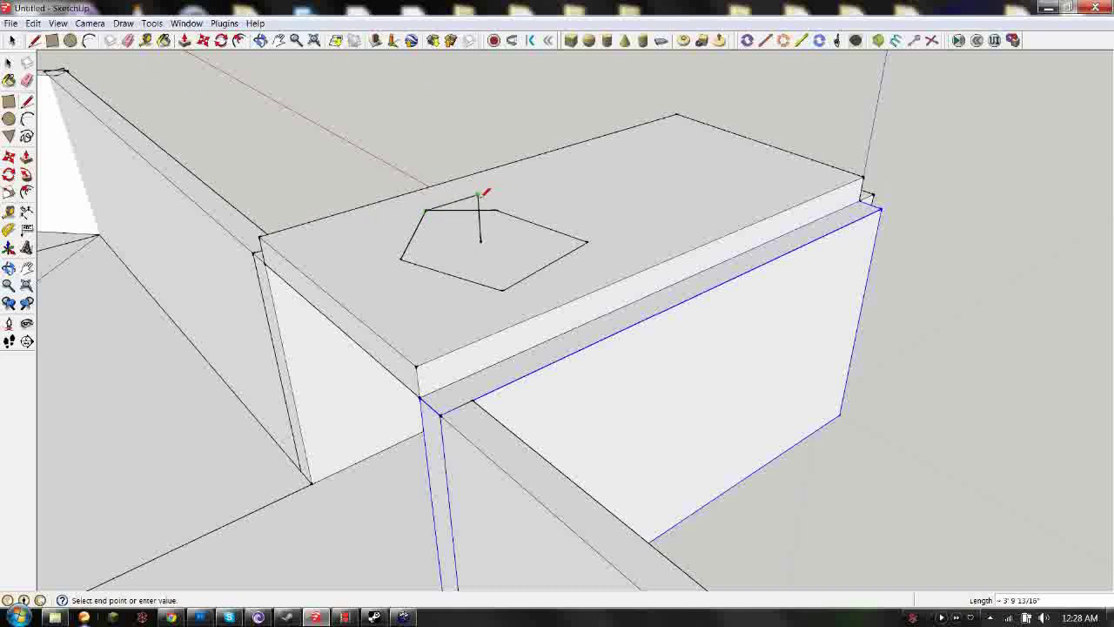
pyautogui.click(495, 208)
pyautogui.click(478, 196)
pyautogui.click(587, 242)
pyautogui.click(478, 196)
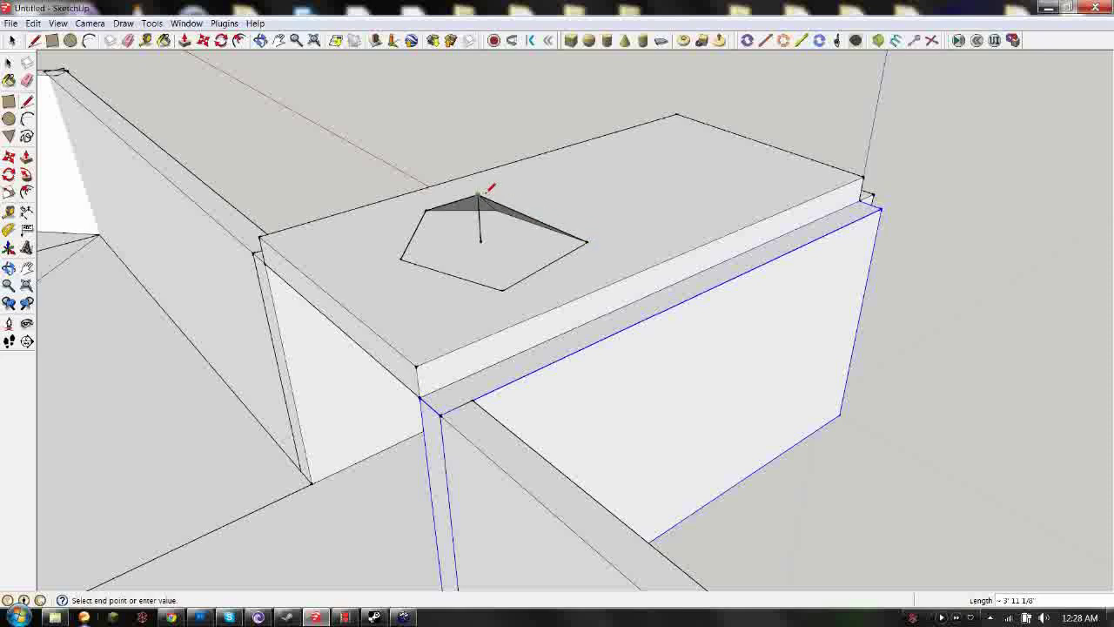
pyautogui.click(502, 289)
# Erase the vertical centre line and connect the apex to the remaining pentagon corner to close the pyramid.
pyautogui.click(129, 41)
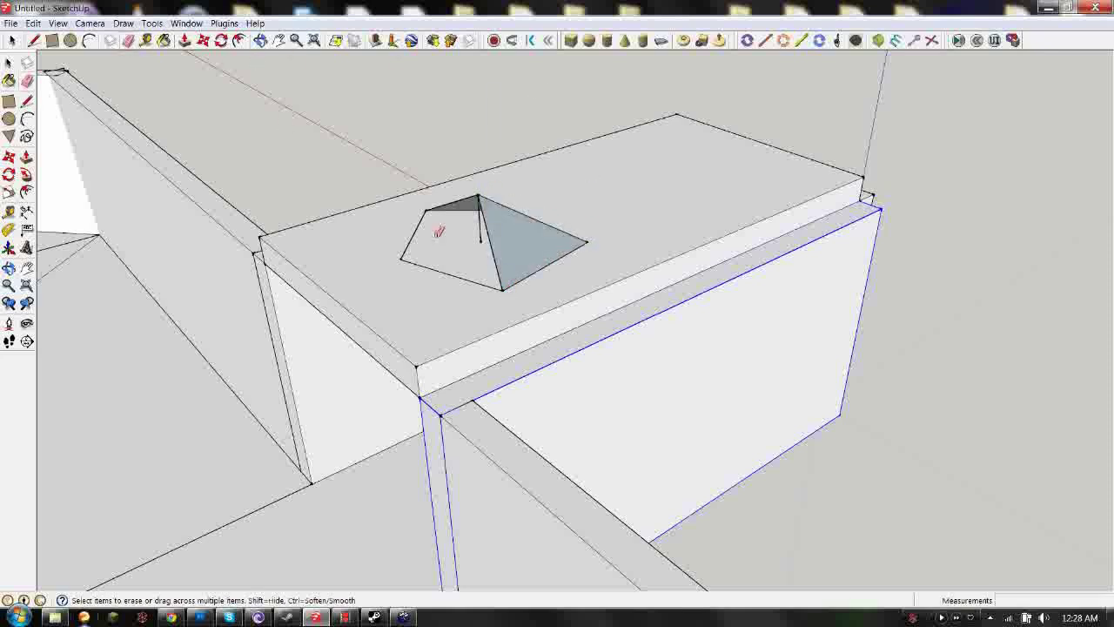
pyautogui.click(480, 228)
pyautogui.press('l')
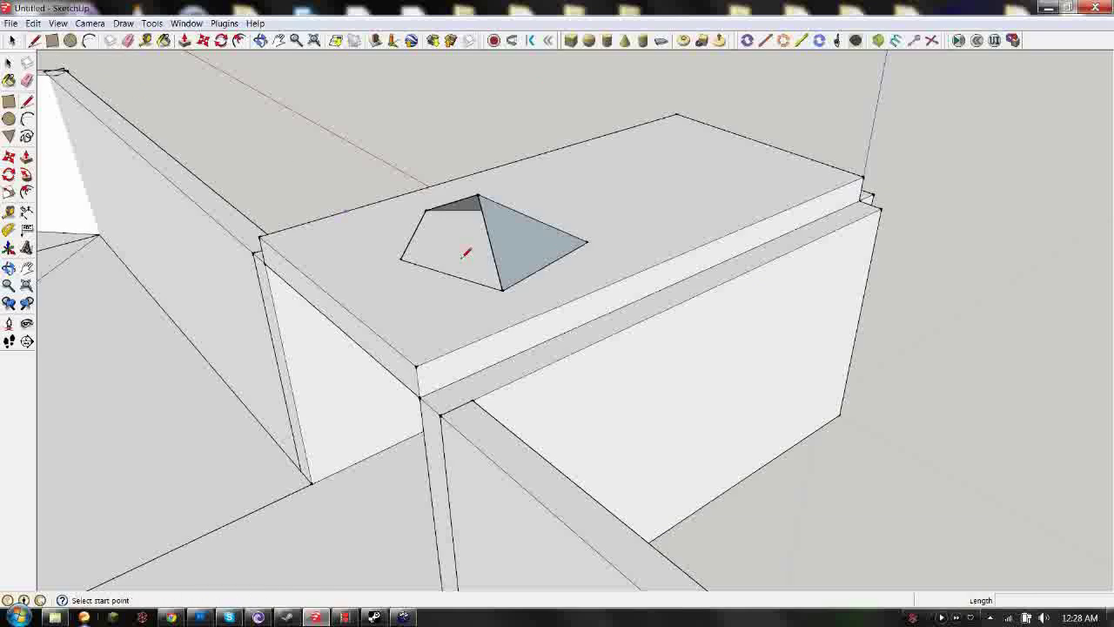
pyautogui.click(478, 186)
pyautogui.click(401, 258)
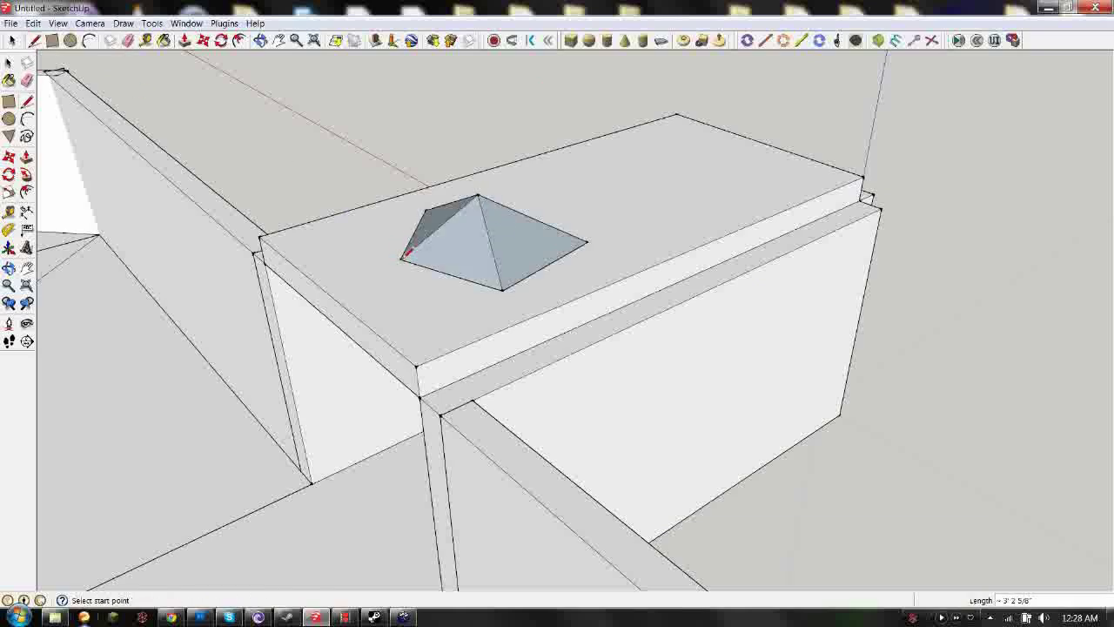
# Select the whole pyramid on the roof slab and make it a group.
pyautogui.click(12, 41)
pyautogui.moveTo(418, 227); pyautogui.dragTo(643, 266, button='middle')
pyautogui.moveTo(417, 119); pyautogui.dragTo(655, 339)
pyautogui.rightClick(557, 239)
pyautogui.click(620, 345)
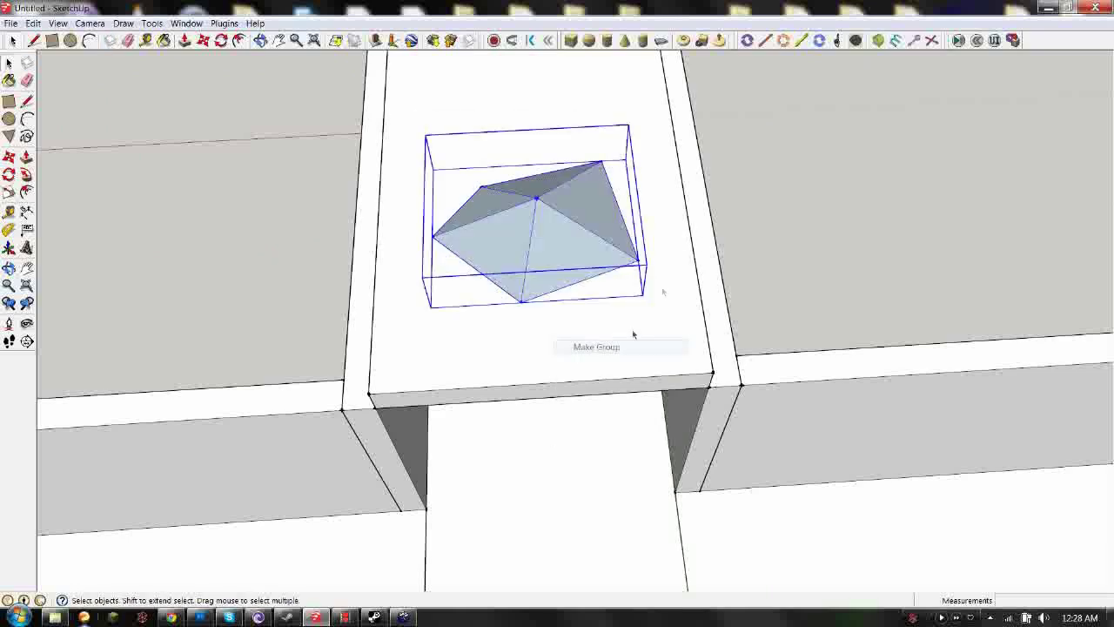
# Move the pyramid group off the roof slab onto the corridor floor in front of the side hallway's opening.
pyautogui.moveTo(763, 296); pyautogui.dragTo(497, 152, button='middle')
pyautogui.moveTo(561, 175); pyautogui.dragTo(503, 281, button='middle')
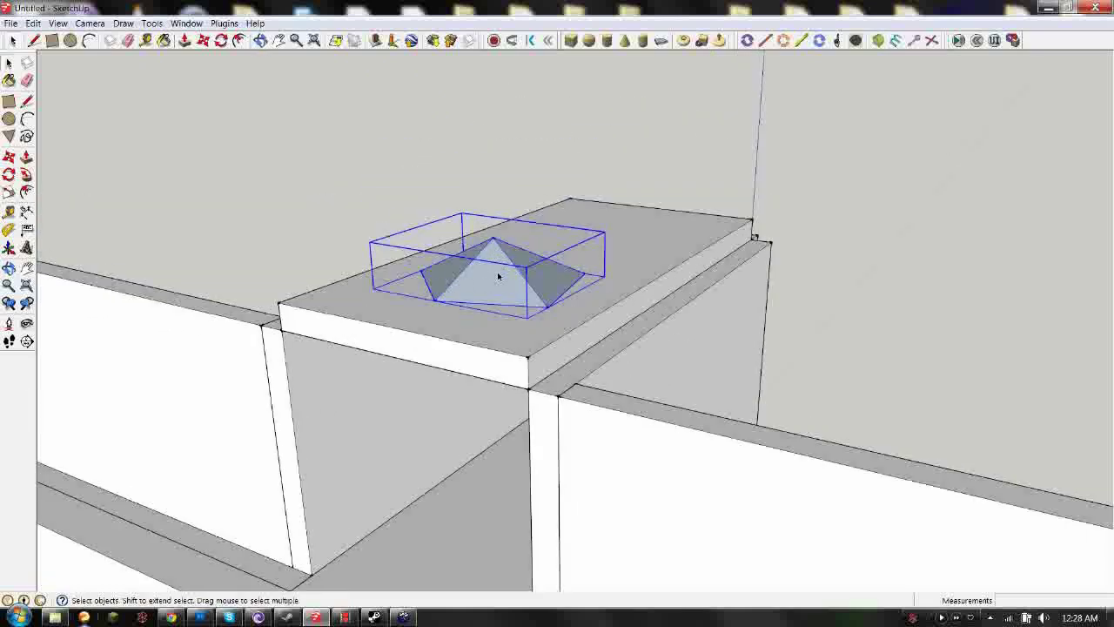
pyautogui.moveTo(474, 298); pyautogui.dragTo(570, 304, button='middle')
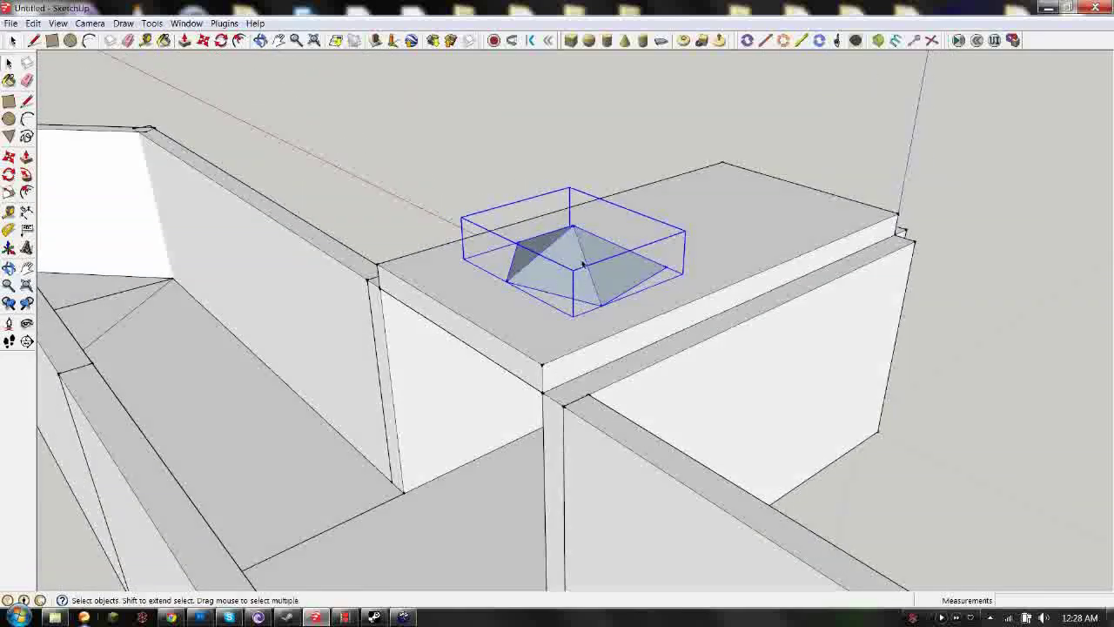
pyautogui.click(204, 43)
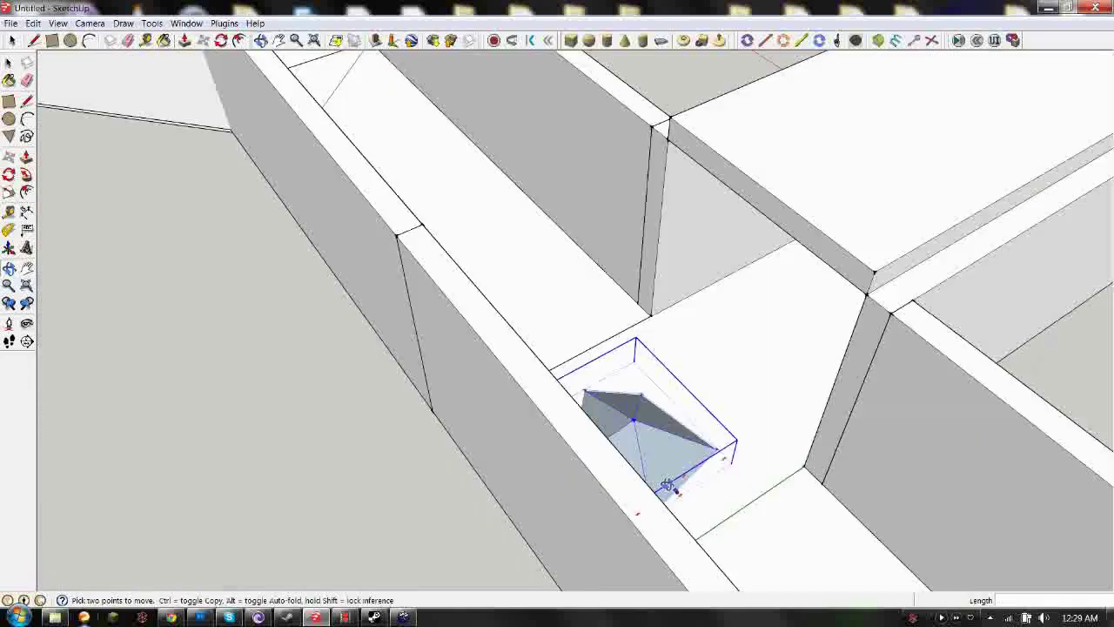
pyautogui.keyDown('shift'); pyautogui.moveTo(666, 488); pyautogui.dragTo(806, 340, button='middle'); pyautogui.keyUp('shift')
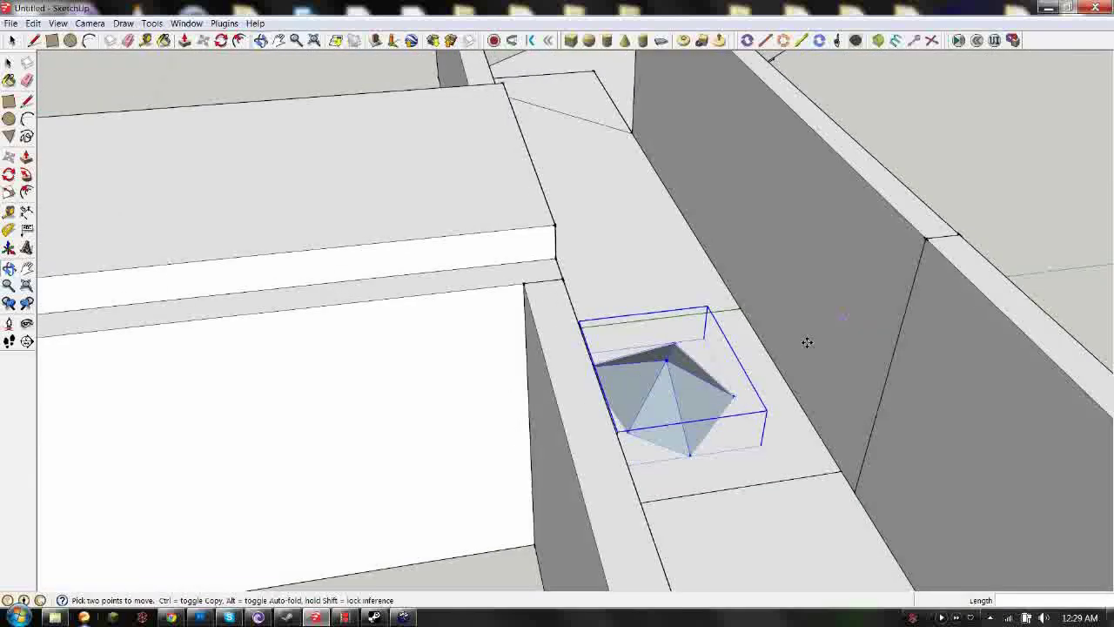
pyautogui.moveTo(708, 423); pyautogui.dragTo(596, 379, button='middle')
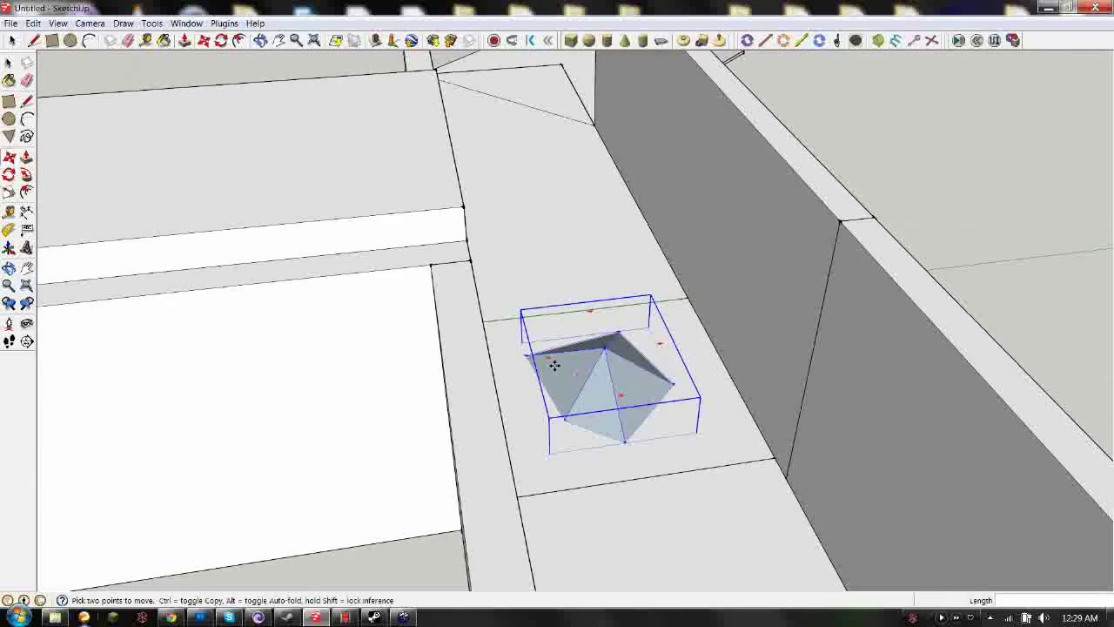
# Draw a closed seven-sided outline with an inward notch on the side hallway's roof slab using the Line tool.
pyautogui.moveTo(438, 153); pyautogui.dragTo(296, 296, button='middle')
pyautogui.moveTo(697, 418); pyautogui.dragTo(597, 403, button='middle')
pyautogui.keyDown('shift'); pyautogui.moveTo(379, 229); pyautogui.dragTo(425, 447, button='middle'); pyautogui.keyUp('shift')
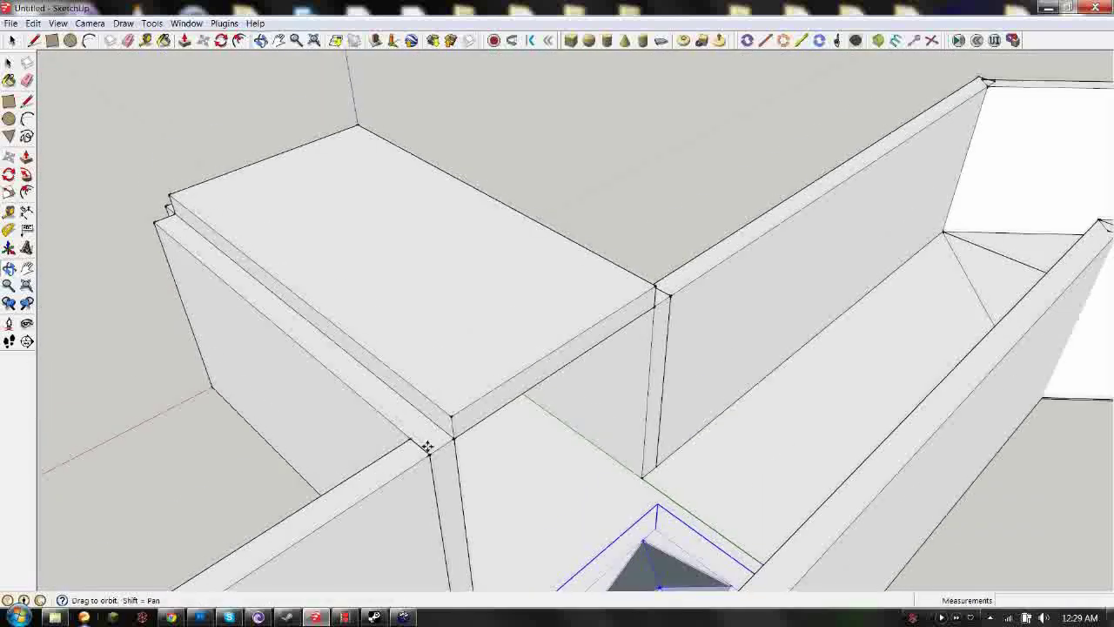
pyautogui.click(34, 43)
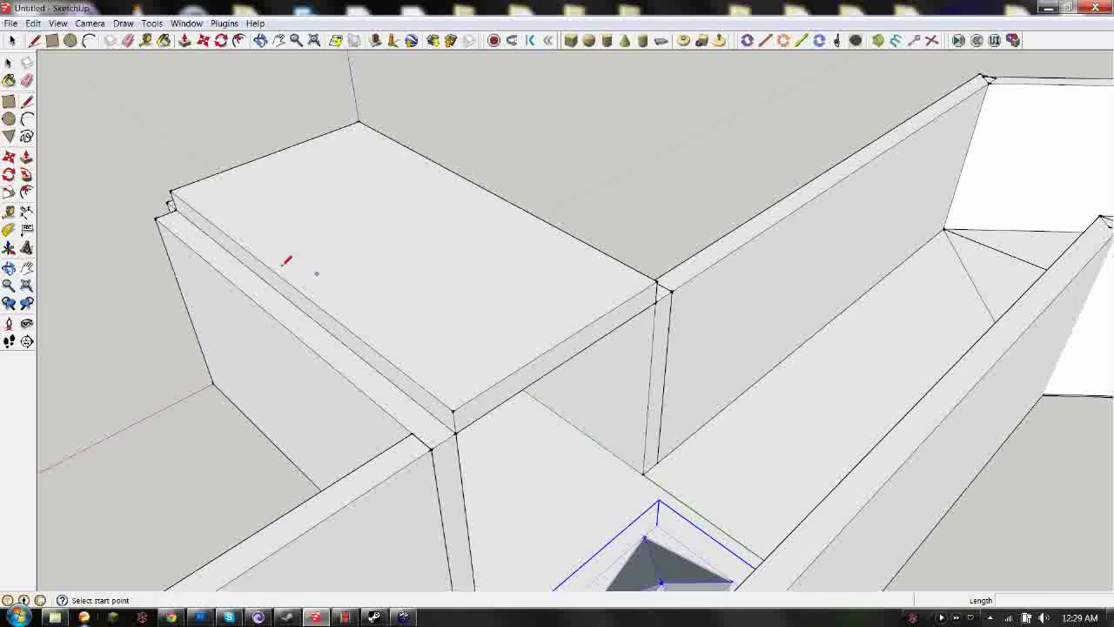
pyautogui.click(302, 229)
pyautogui.click(344, 294)
pyautogui.click(453, 320)
pyautogui.click(526, 279)
pyautogui.click(506, 240)
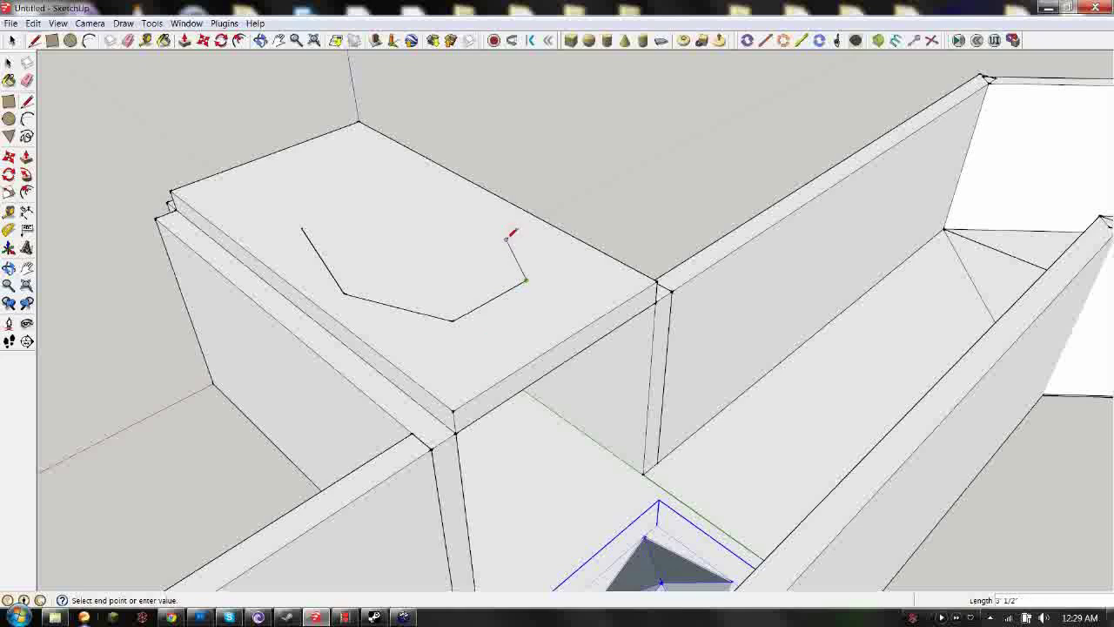
pyautogui.click(429, 278)
pyautogui.click(399, 225)
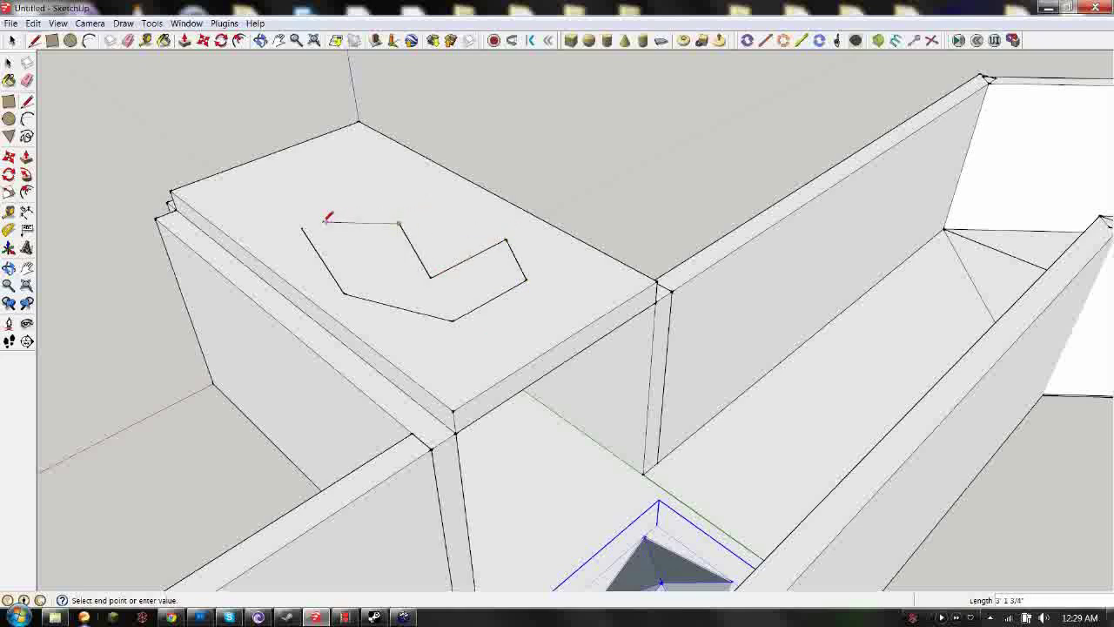
pyautogui.click(302, 228)
# Push/Pull the notched seven-sided face upward into a low block and clear the selection.
pyautogui.click(185, 41)
pyautogui.moveTo(361, 249); pyautogui.dragTo(387, 235)
pyautogui.click(14, 43)
pyautogui.moveTo(108, 94); pyautogui.dragTo(177, 141)
# Examine the two inner faces that meet in the notched block's concave corner.
pyautogui.moveTo(470, 196); pyautogui.dragTo(17, 292, button='middle')
pyautogui.moveTo(740, 274); pyautogui.dragTo(562, 256, button='middle')
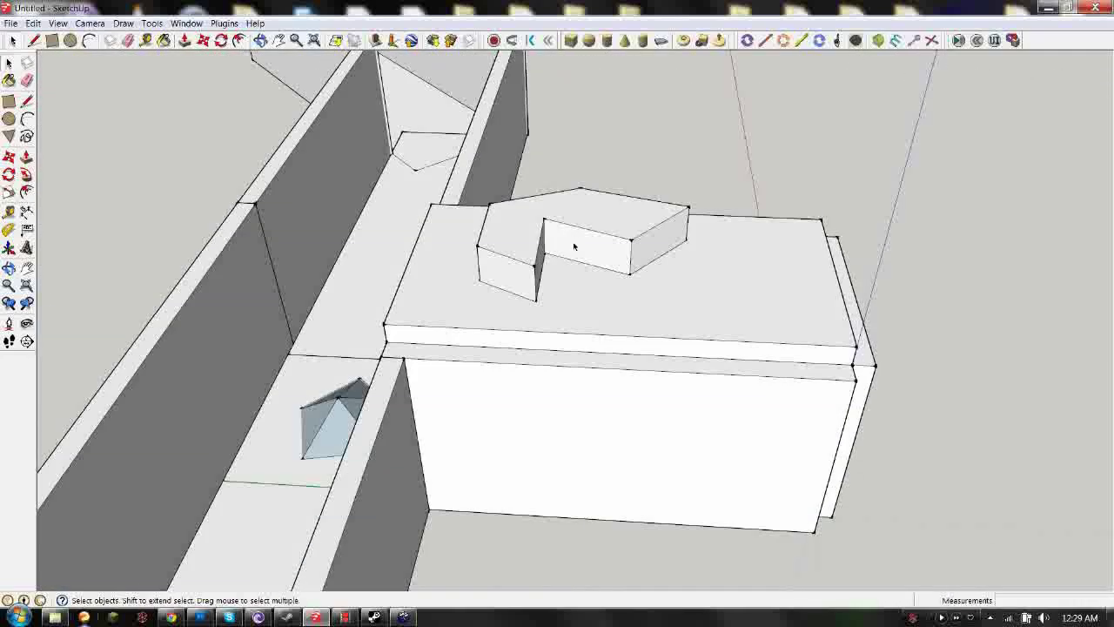
pyautogui.click(574, 247)
pyautogui.scroll(4, 578, 243)
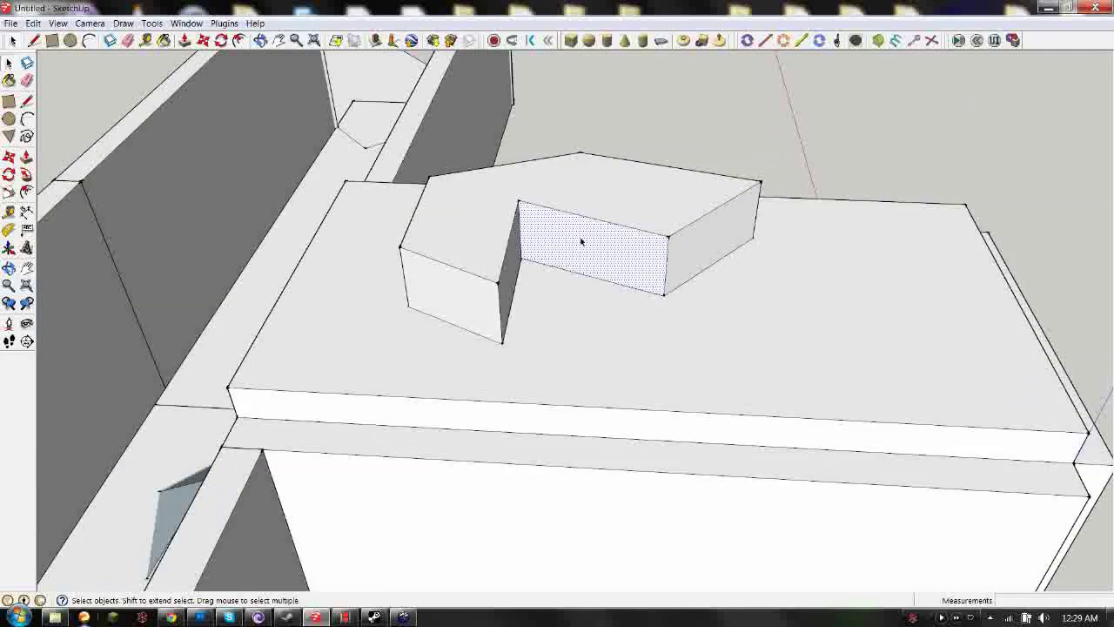
pyautogui.moveTo(580, 242); pyautogui.dragTo(536, 301, button='middle')
pyautogui.click(468, 263)
pyautogui.click(524, 232)
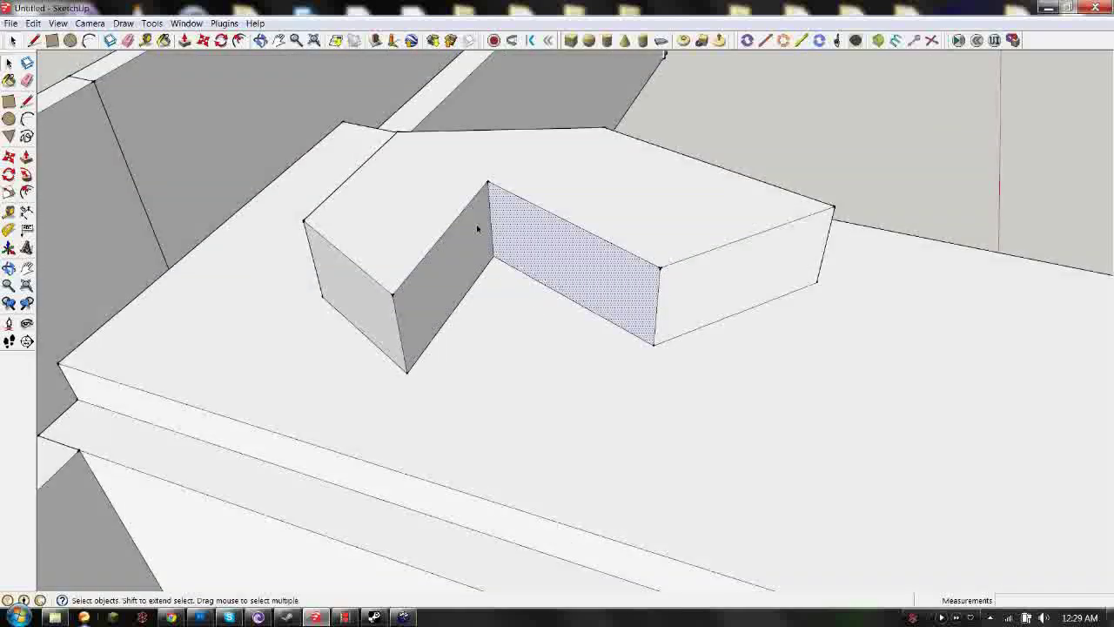
# Select the entire notched block on the roof slab and make it a group.
pyautogui.moveTo(480, 234); pyautogui.dragTo(853, 401, button='middle')
pyautogui.scroll(-4, 800, 344)
pyautogui.moveTo(547, 409); pyautogui.dragTo(840, 348, button='middle')
pyautogui.keyDown('shift'); pyautogui.moveTo(467, 381); pyautogui.dragTo(601, 343, button='middle'); pyautogui.keyUp('shift')
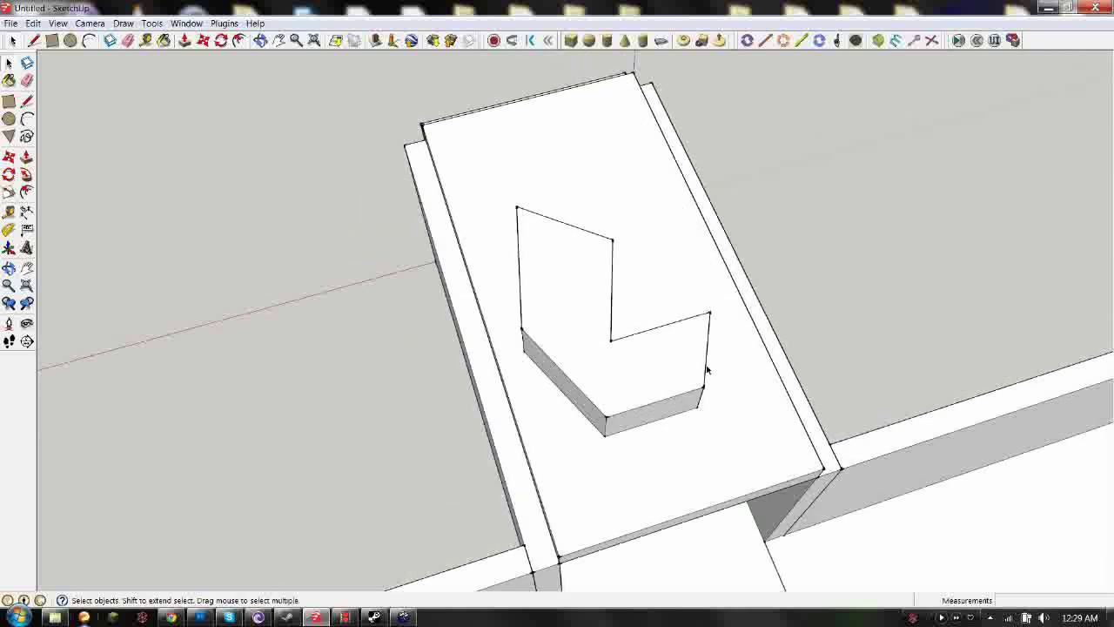
pyautogui.moveTo(706, 371); pyautogui.dragTo(592, 367, button='middle')
pyautogui.moveTo(369, 160); pyautogui.dragTo(919, 477)
pyautogui.rightClick(558, 337)
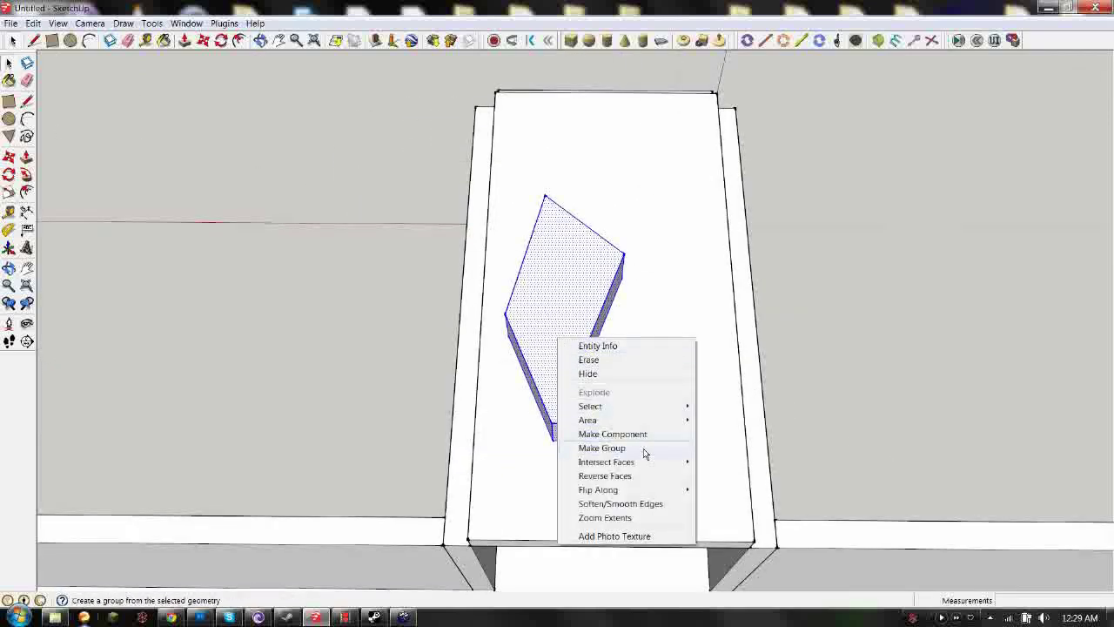
pyautogui.click(602, 448)
pyautogui.moveTo(827, 368); pyautogui.dragTo(551, 273, button='middle')
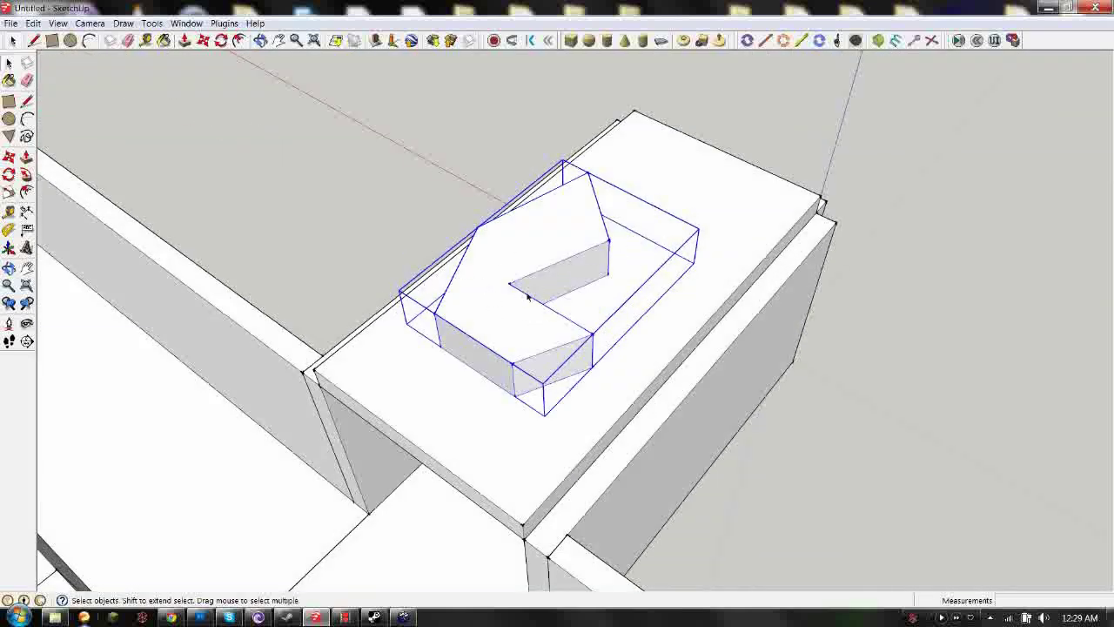
pyautogui.moveTo(480, 310); pyautogui.dragTo(315, 404, button='middle')
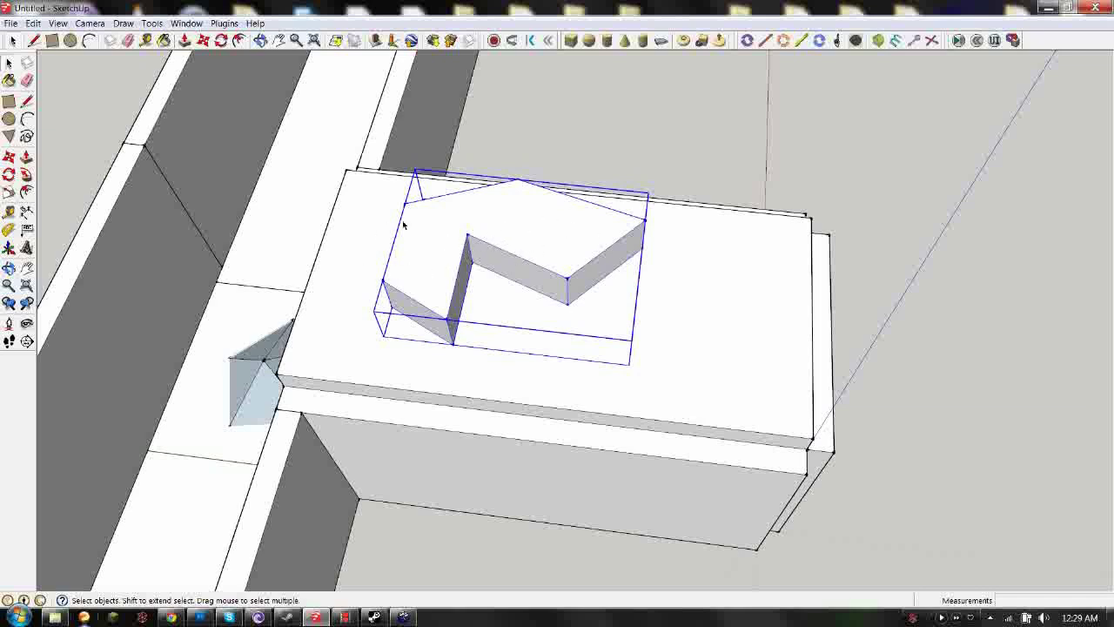
# Erase the grouped notched block from the side hallway's roof slab.
pyautogui.moveTo(582, 253); pyautogui.dragTo(560, 256, button='middle')
pyautogui.rightClick(571, 193)
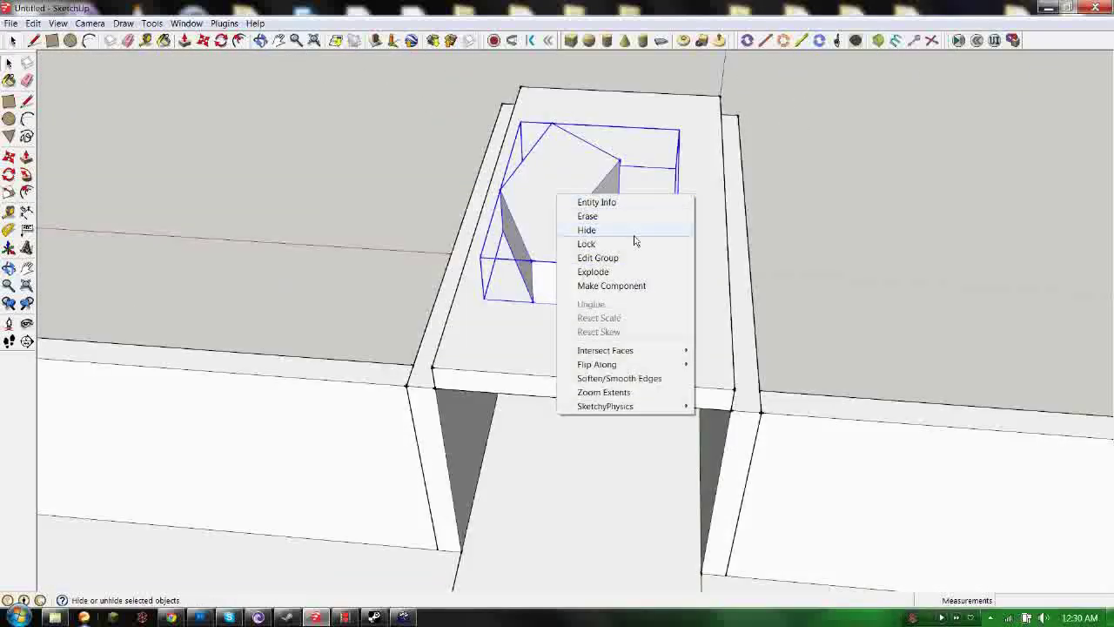
pyautogui.click(607, 221)
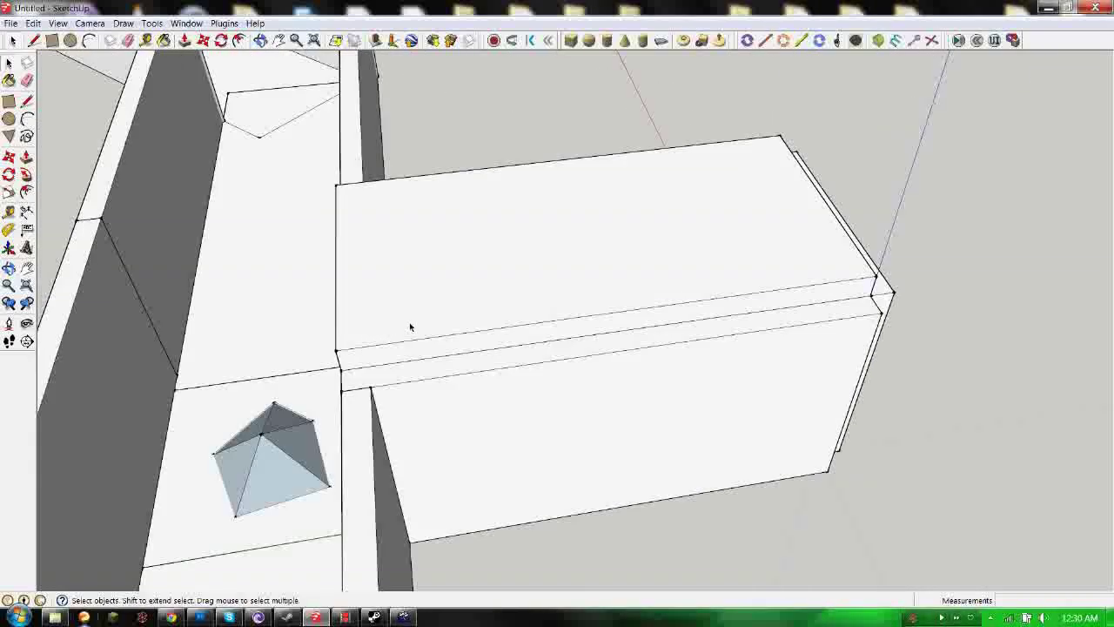
# Draw a 20' square with the Line tool, starting from the corner at the open end of the corridor floor.
pyautogui.scroll(-6, 601, 239)
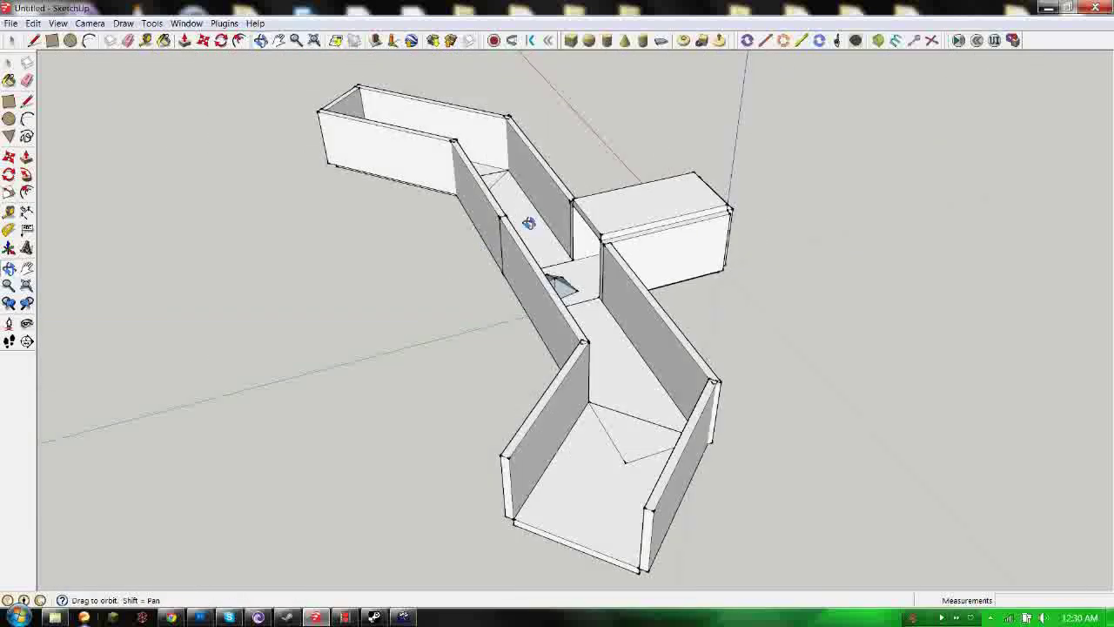
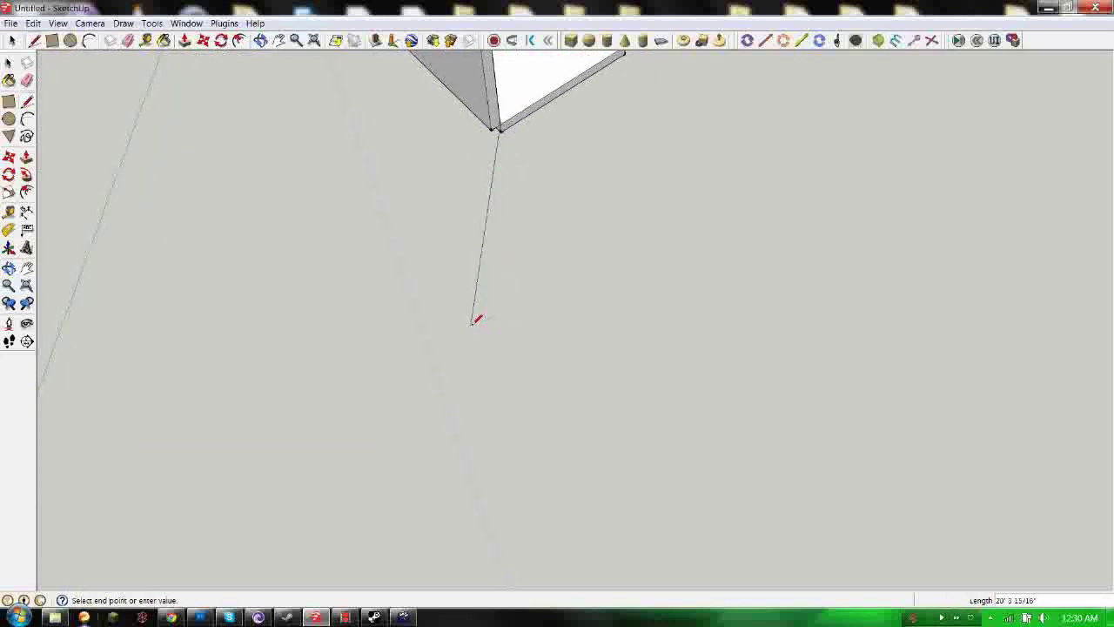
pyautogui.click(485, 346)
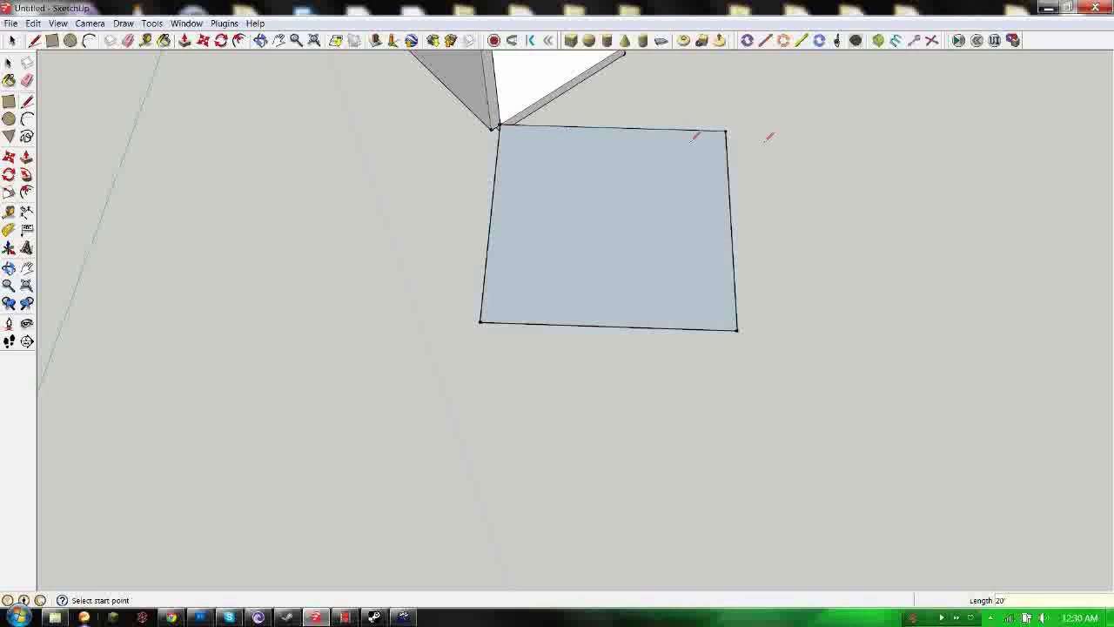
pyautogui.moveTo(644, 138)
pyautogui.mouseDown(button='middle')
pyautogui.moveTo(408, 224)
pyautogui.moveTo(367, 303)
pyautogui.moveTo(560, 275)
pyautogui.mouseUp(button='middle')
pyautogui.scroll(3, 400, 294)
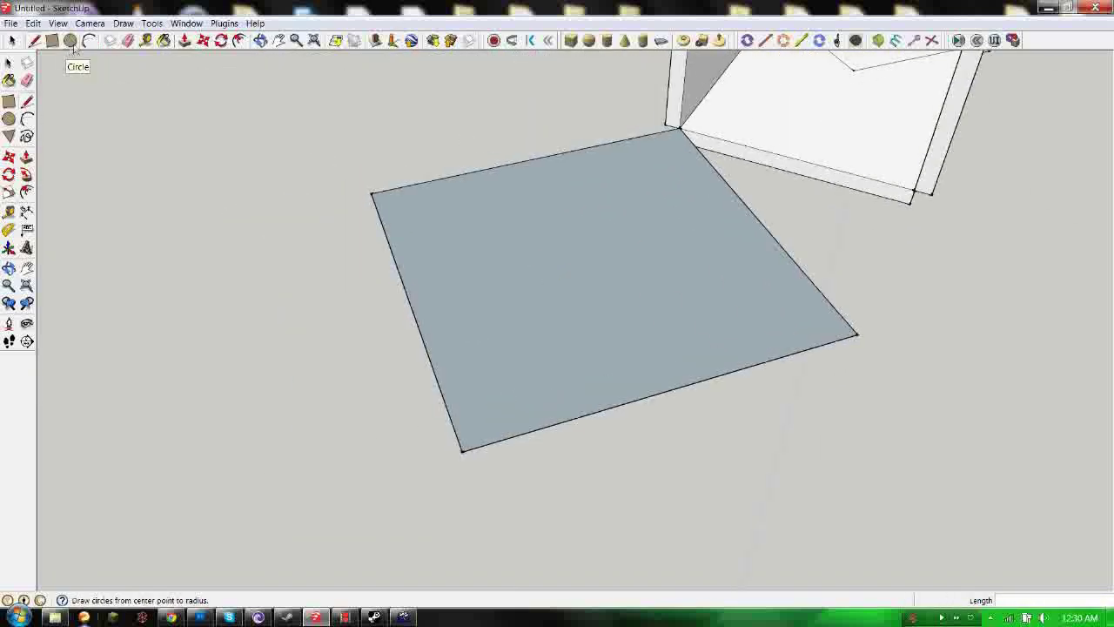
pyautogui.click(89, 42)
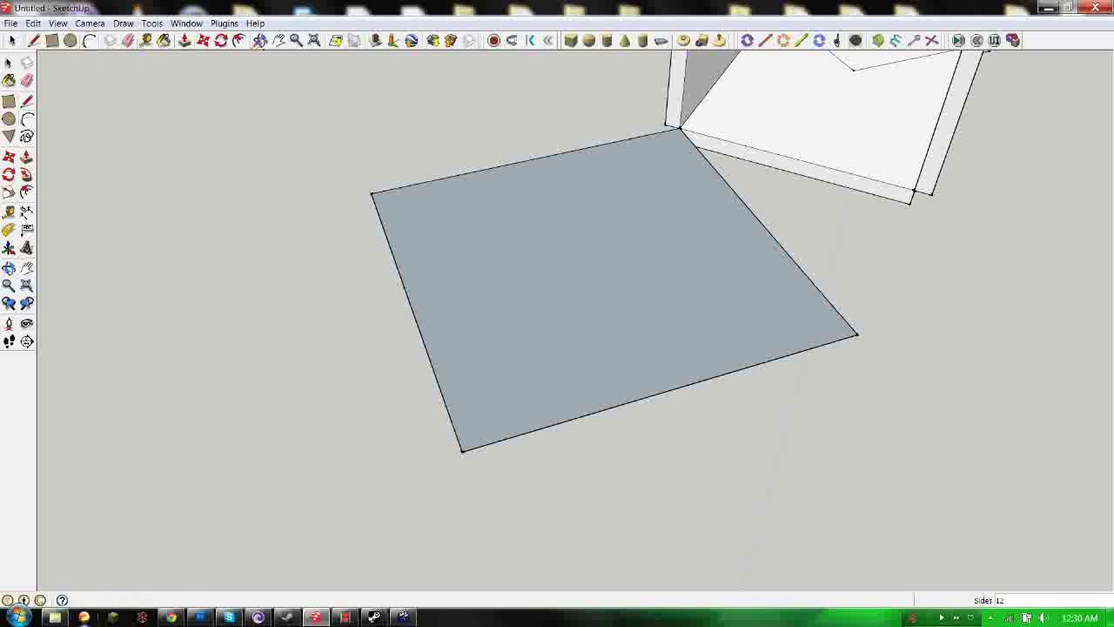
pyautogui.click(680, 128)
pyautogui.click(463, 450)
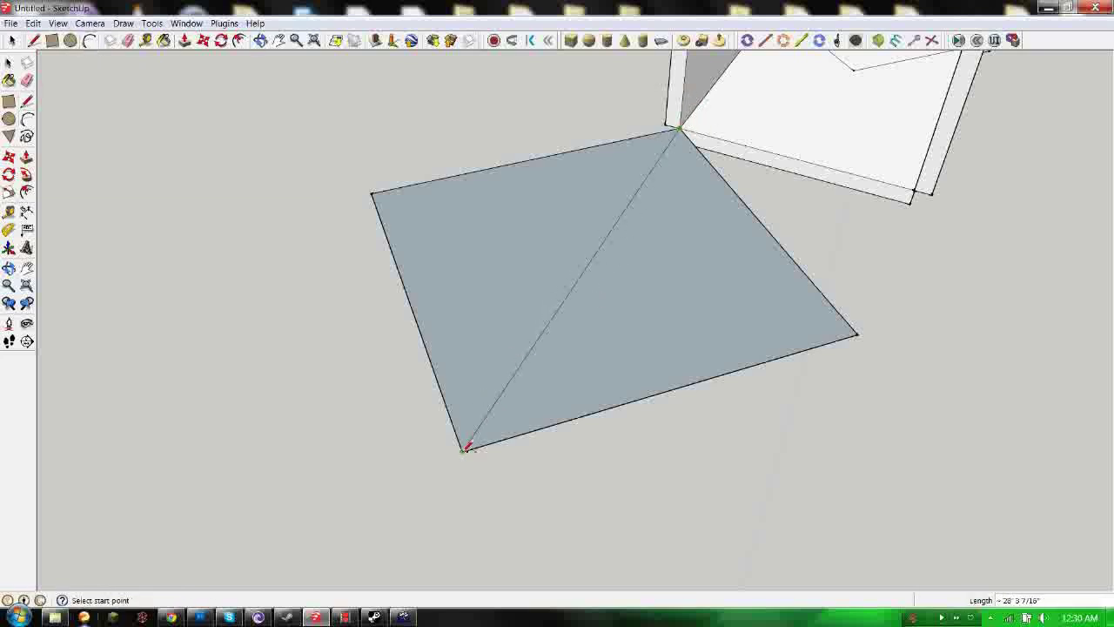
pyautogui.hotkey('ctrl', 'z')
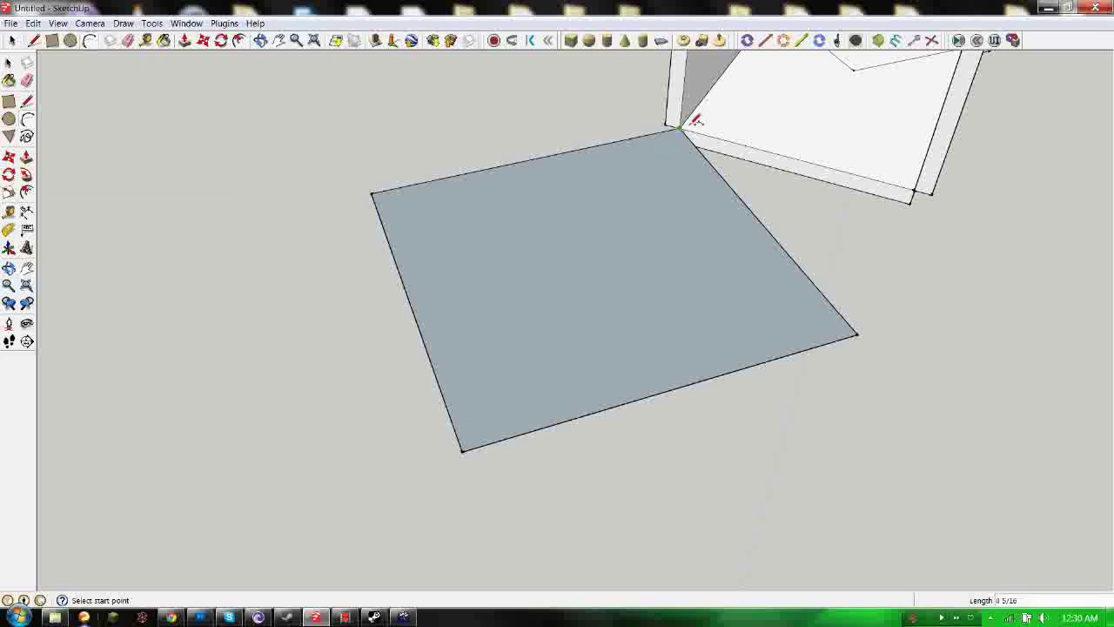
pyautogui.click(679, 129)
pyautogui.click(462, 450)
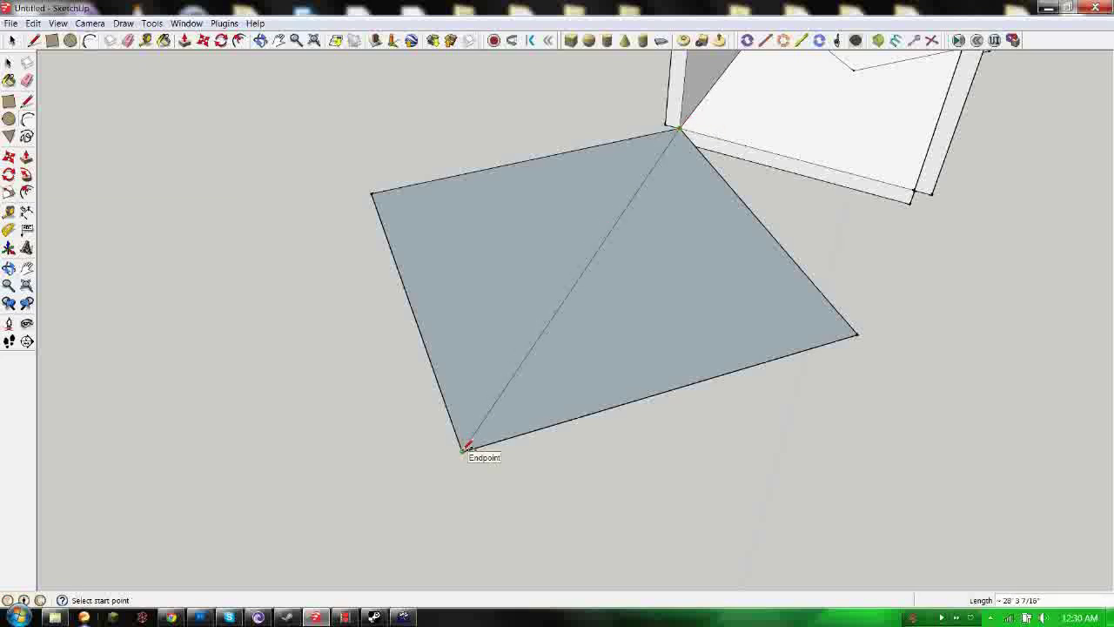
# Draw an arc between two opposite corners of the square, bulging about 6' toward the outer corner.
pyautogui.press('a')
pyautogui.click(462, 450)
pyautogui.click(680, 129)
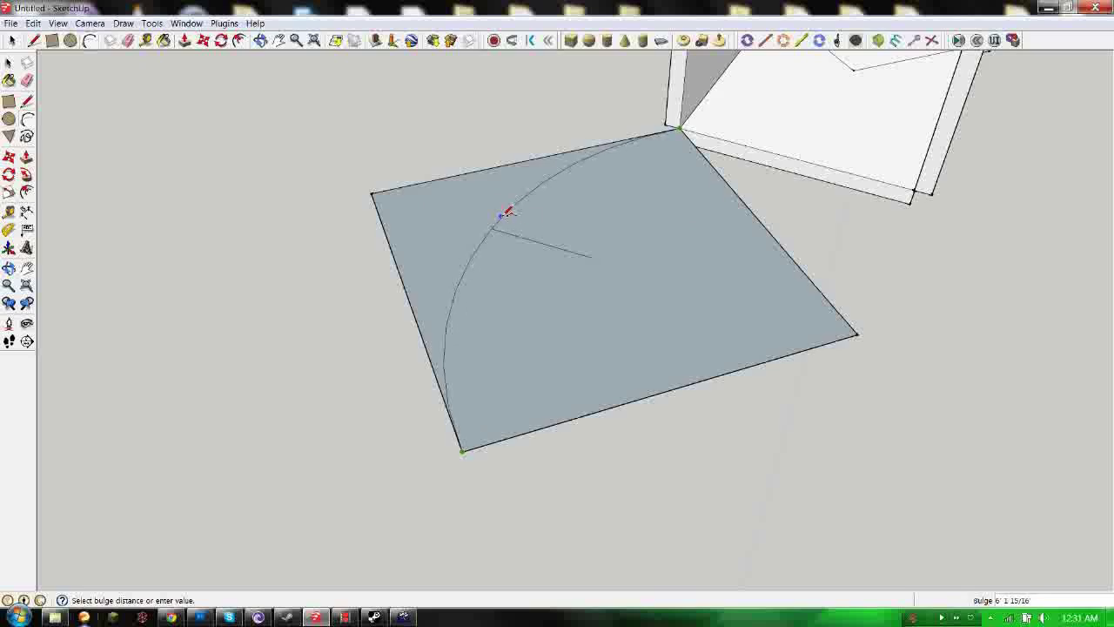
pyautogui.moveTo(564, 258); pyautogui.dragTo(463, 264, button='middle')
# Erase the square's two outer edges beyond the arc, leaving a quarter-round face.
pyautogui.scroll(-3, 456, 356)
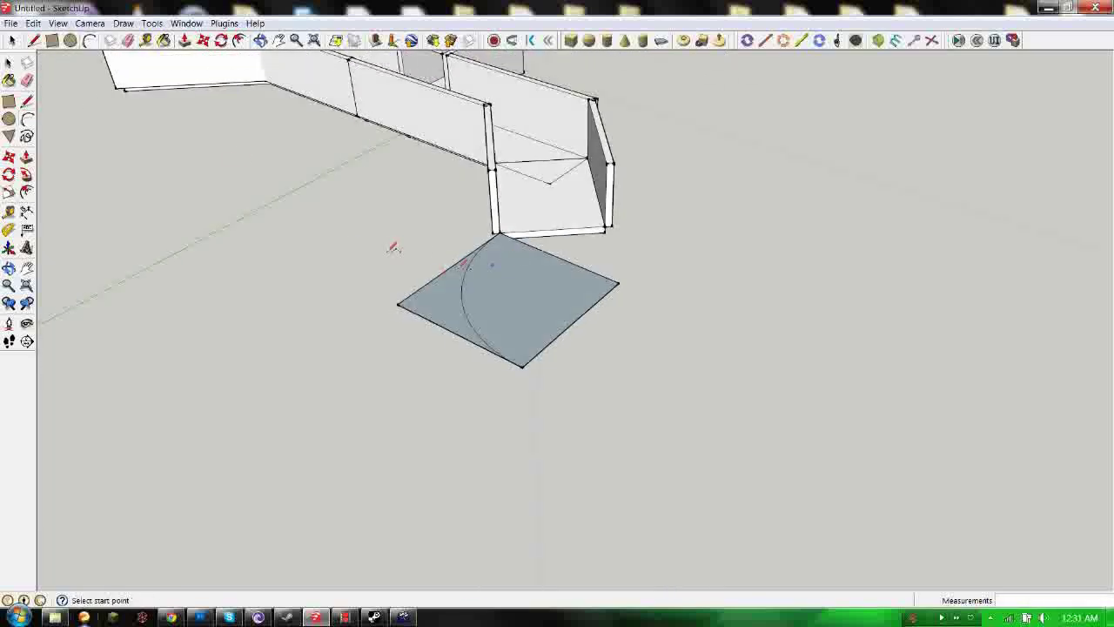
pyautogui.click(128, 41)
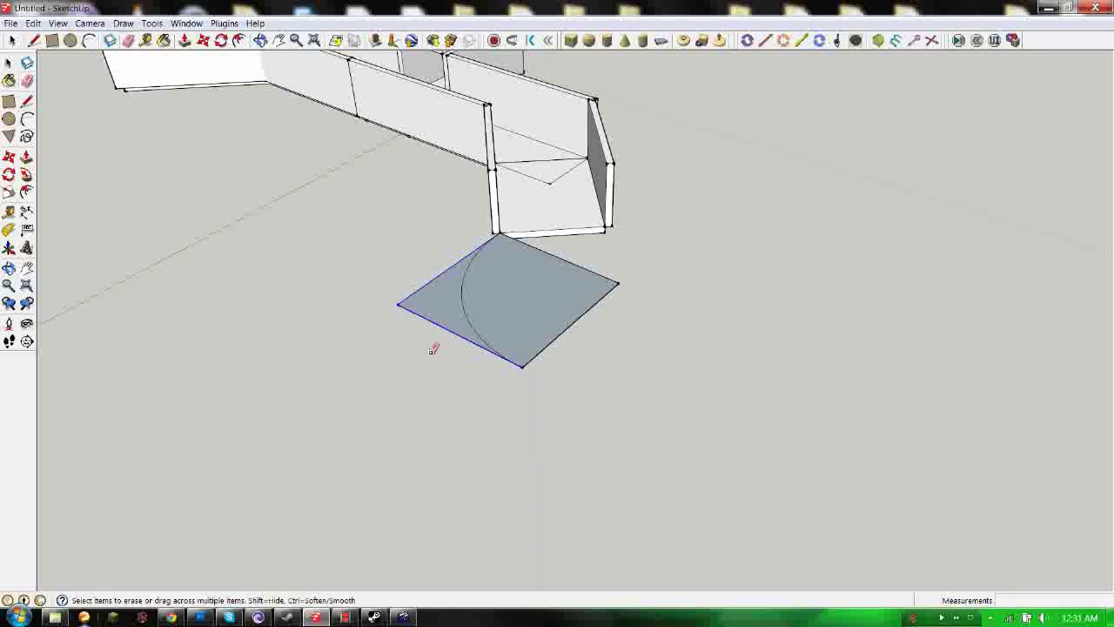
pyautogui.moveTo(434, 349); pyautogui.dragTo(494, 346)
# Connect the quarter-round face's inner corner to the corridor floor's end with lines and erase the edge dividing the two faces.
pyautogui.scroll(2, 577, 273)
pyautogui.moveTo(589, 262); pyautogui.dragTo(541, 313, button='middle')
pyautogui.click(34, 40)
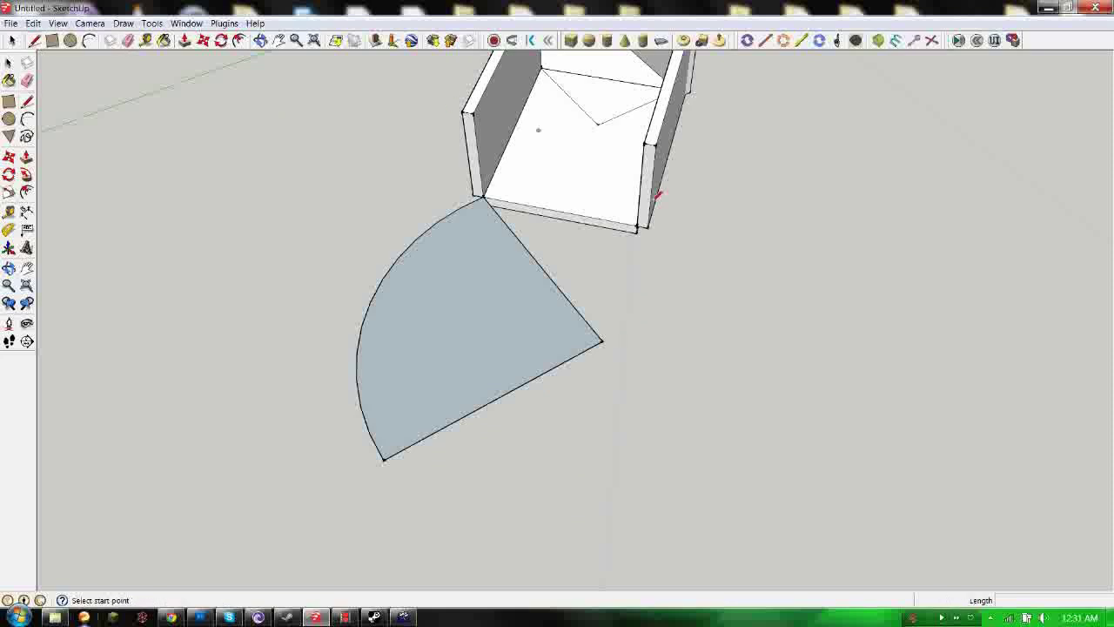
pyautogui.click(604, 339)
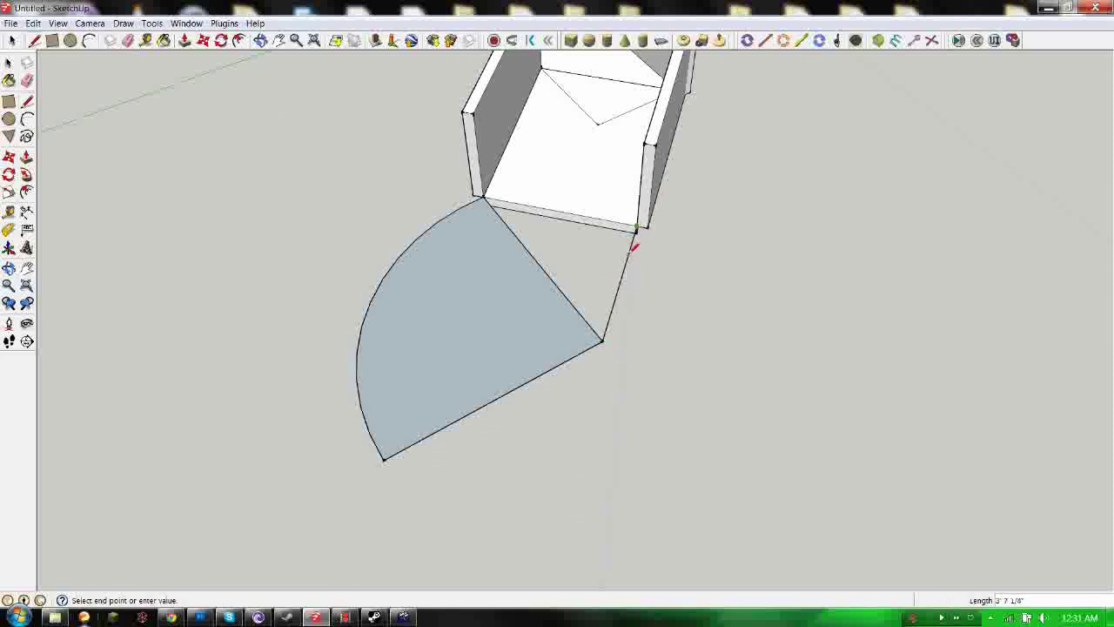
pyautogui.click(486, 196)
pyautogui.click(128, 41)
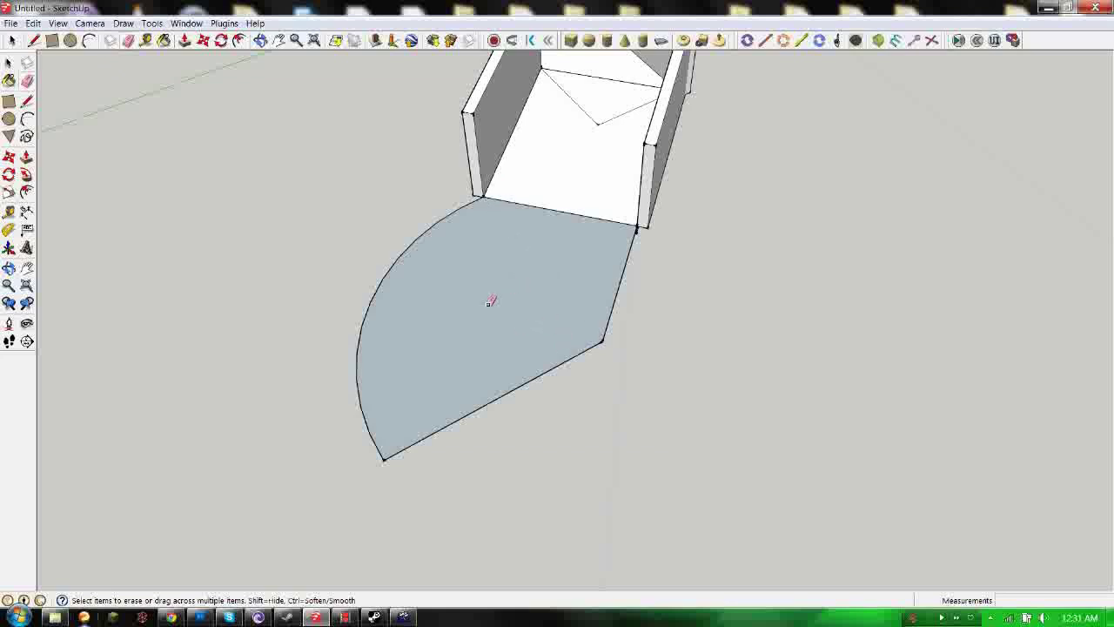
# Move the end section's wall on the arc side about 7' 9" away from the curved face.
pyautogui.click(34, 42)
pyautogui.moveTo(505, 478)
pyautogui.mouseDown(button='middle')
pyautogui.moveTo(694, 365)
pyautogui.moveTo(551, 302)
pyautogui.moveTo(594, 356)
pyautogui.moveTo(557, 403)
pyautogui.moveTo(465, 354)
pyautogui.moveTo(549, 374)
pyautogui.moveTo(571, 325)
pyautogui.mouseUp(button='middle')
pyautogui.scroll(2, 485, 344)
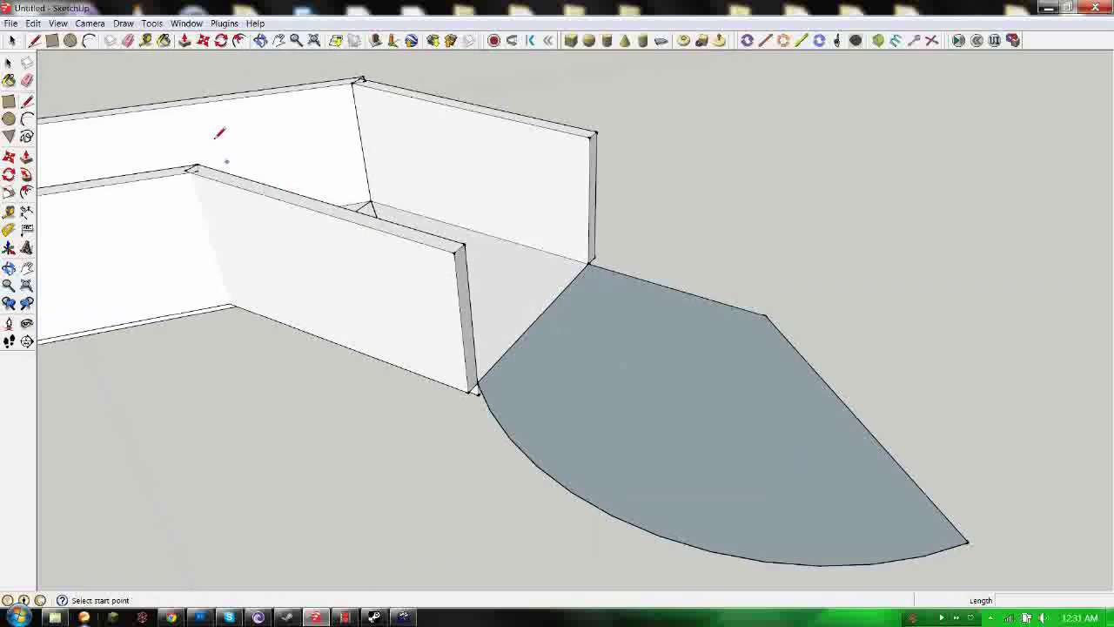
pyautogui.click(203, 40)
pyautogui.click(390, 319)
pyautogui.click(253, 340)
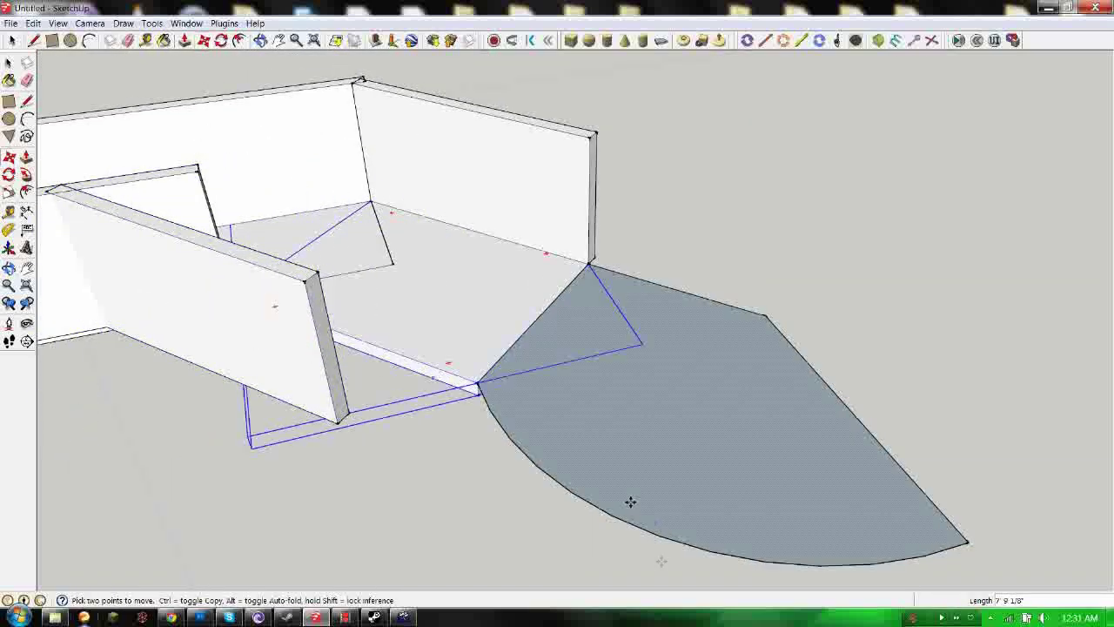
pyautogui.moveTo(505, 398); pyautogui.dragTo(413, 281, button='middle')
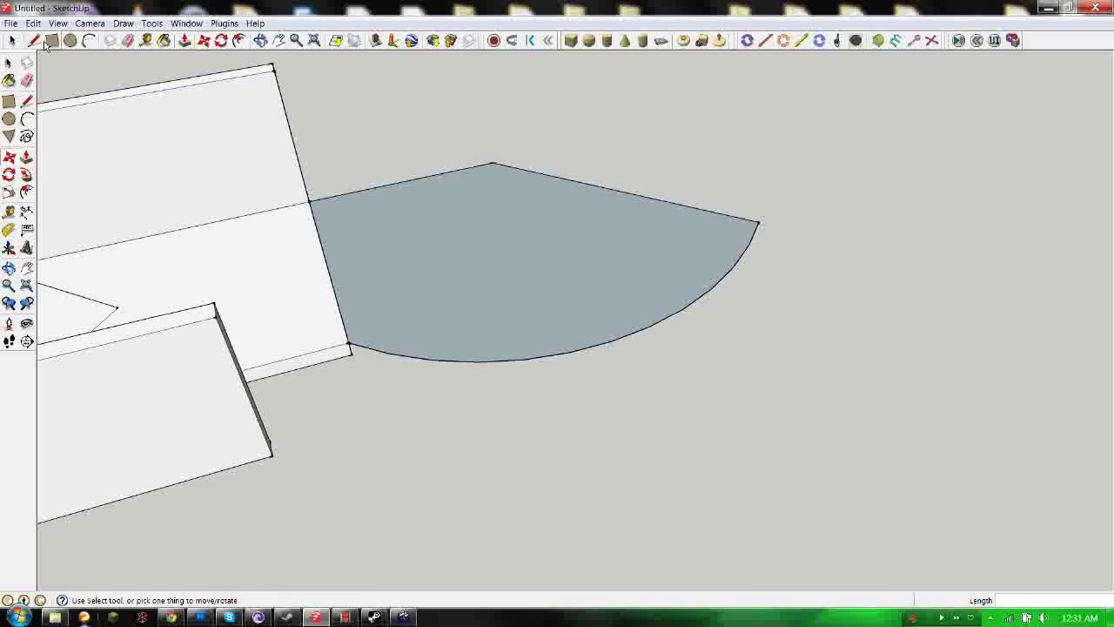
pyautogui.click(11, 43)
pyautogui.moveTo(423, 150); pyautogui.dragTo(627, 288, button='middle')
pyautogui.scroll(3, 540, 279)
pyautogui.click(33, 41)
pyautogui.click(428, 365)
pyautogui.scroll(-2, 628, 273)
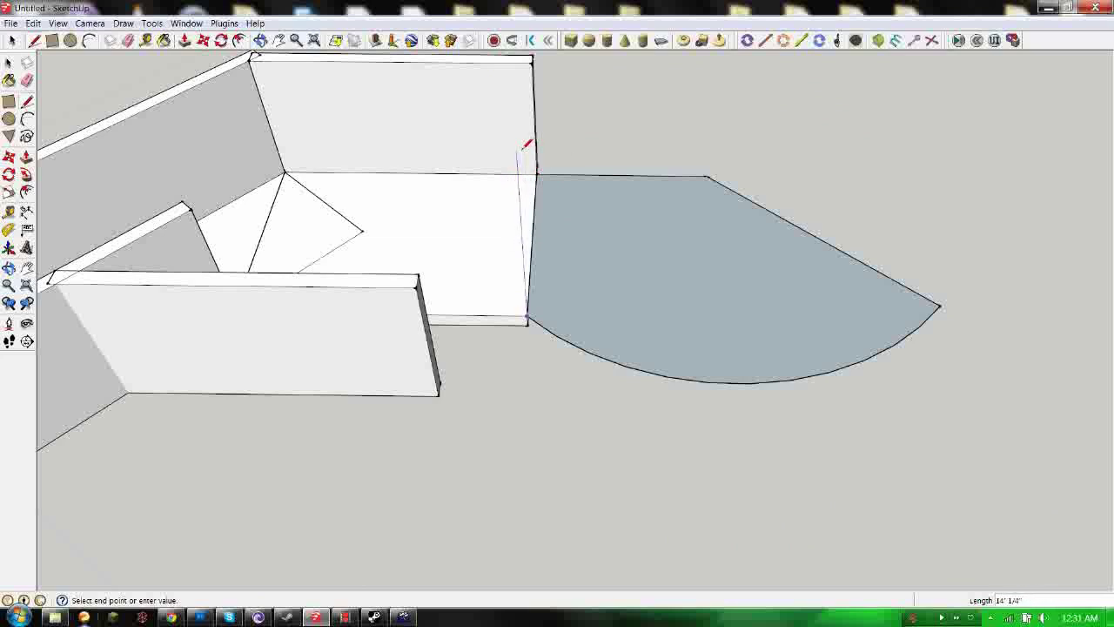
pyautogui.click(527, 152)
pyautogui.click(12, 41)
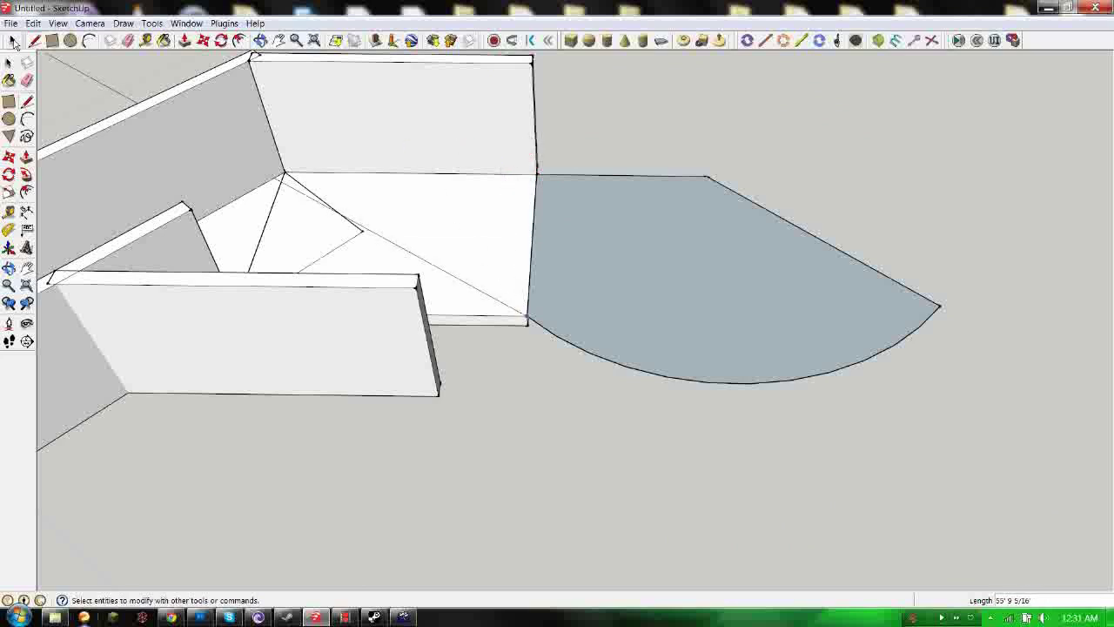
# Copy the curved floor face up to wall-top height and Push/Pull the adjoining face 10' into a block.
pyautogui.click(204, 41)
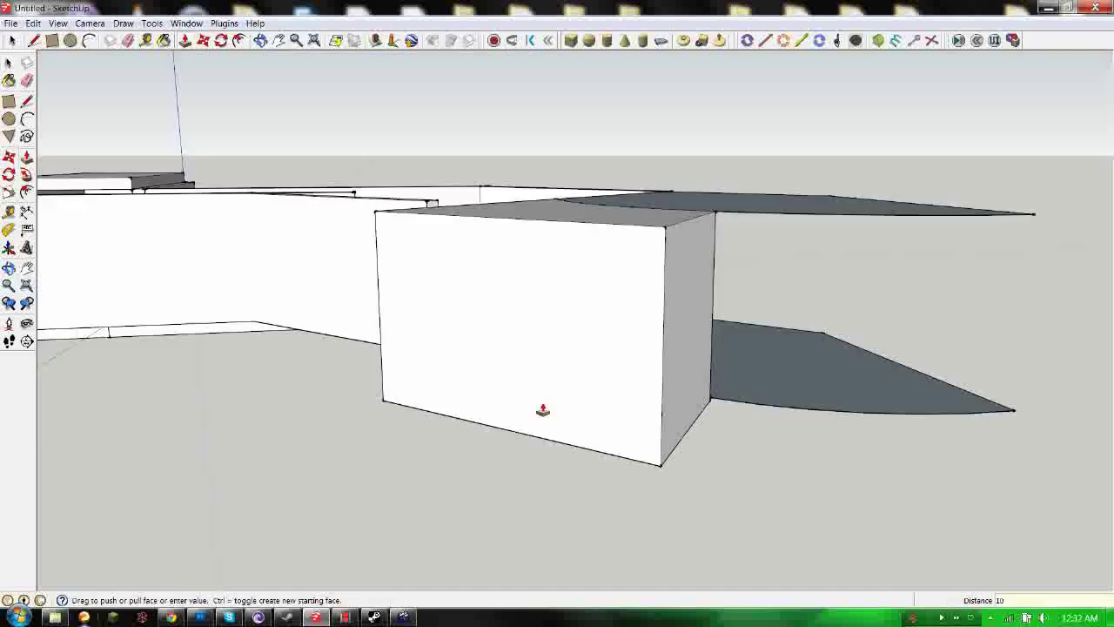
pyautogui.click(542, 410)
pyautogui.moveTo(911, 443); pyautogui.dragTo(522, 229, button='middle')
pyautogui.moveTo(489, 125); pyautogui.dragTo(651, 206, button='middle')
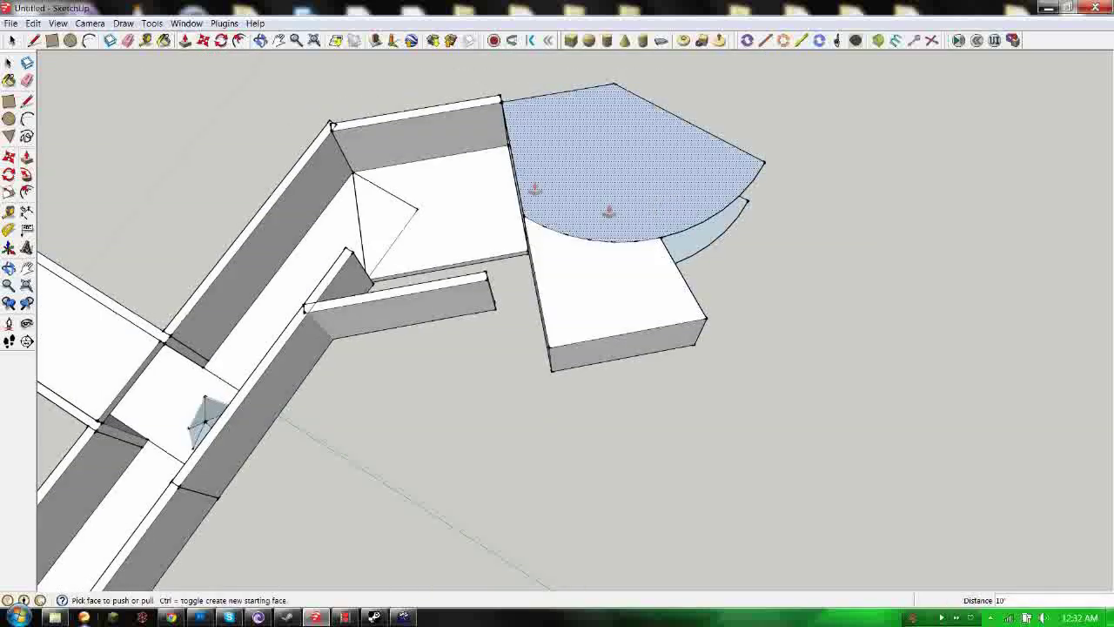
pyautogui.moveTo(571, 142); pyautogui.dragTo(545, 194, button='middle')
pyautogui.press('space')
# Undo the 10' block built against the curved edge.
pyautogui.keyDown('shift'); pyautogui.moveTo(422, 357); pyautogui.dragTo(712, 335, button='middle'); pyautogui.keyUp('shift')
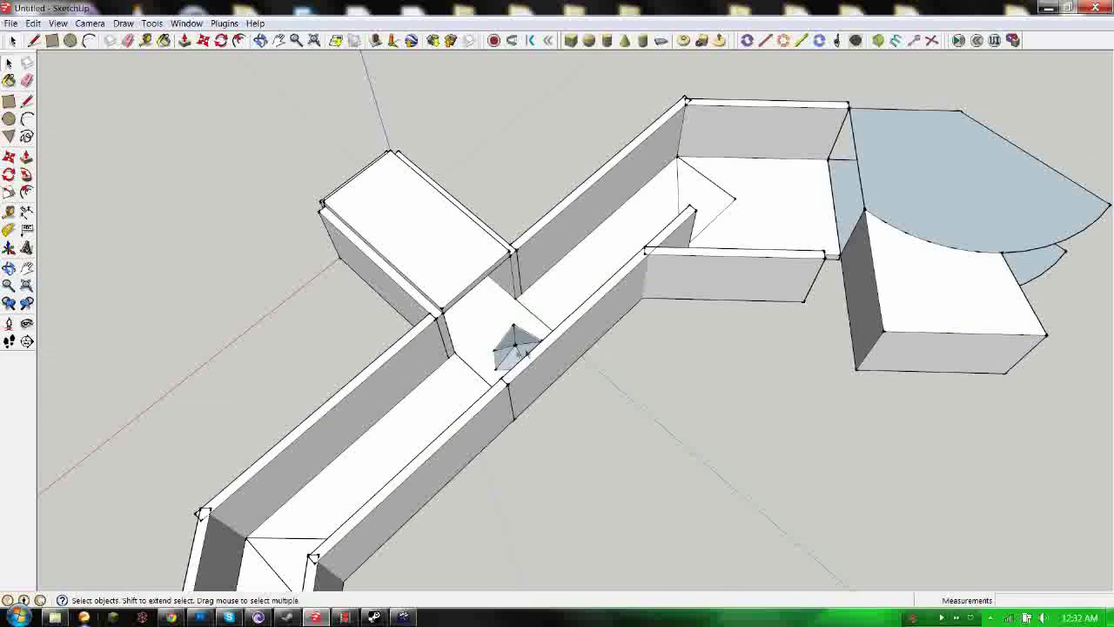
pyautogui.click(522, 350)
pyautogui.moveTo(746, 386); pyautogui.dragTo(512, 409, button='middle')
pyautogui.moveTo(458, 252); pyautogui.dragTo(454, 338, button='middle')
pyautogui.keyDown('shift'); pyautogui.moveTo(455, 337); pyautogui.dragTo(540, 328, button='middle'); pyautogui.keyUp('shift')
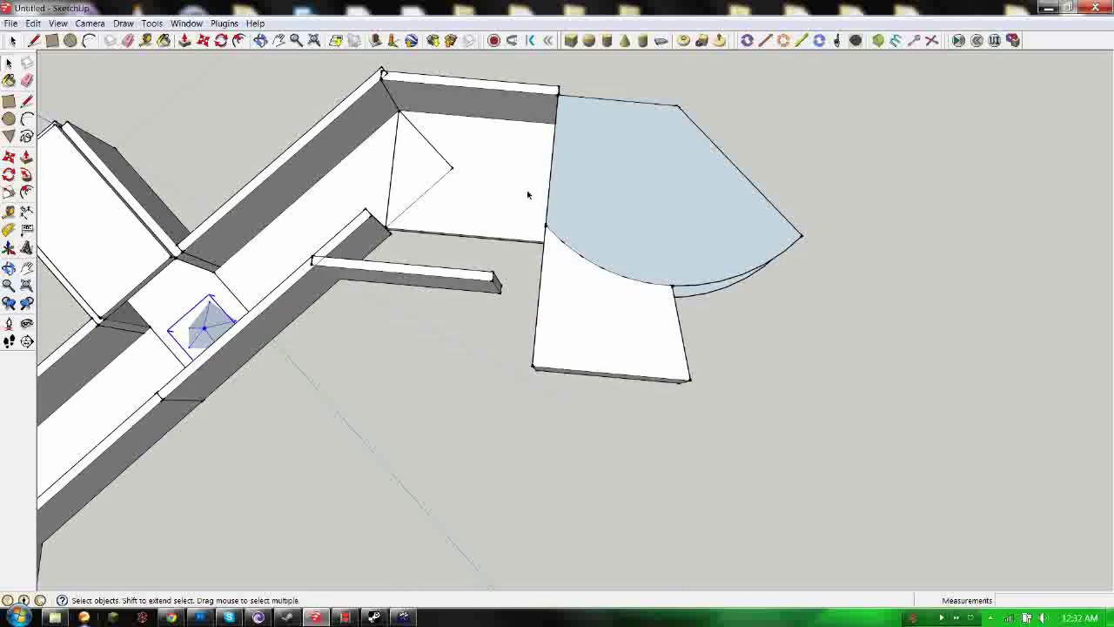
pyautogui.moveTo(582, 227); pyautogui.dragTo(368, 301, button='middle')
pyautogui.hotkey('ctrl', 'z')
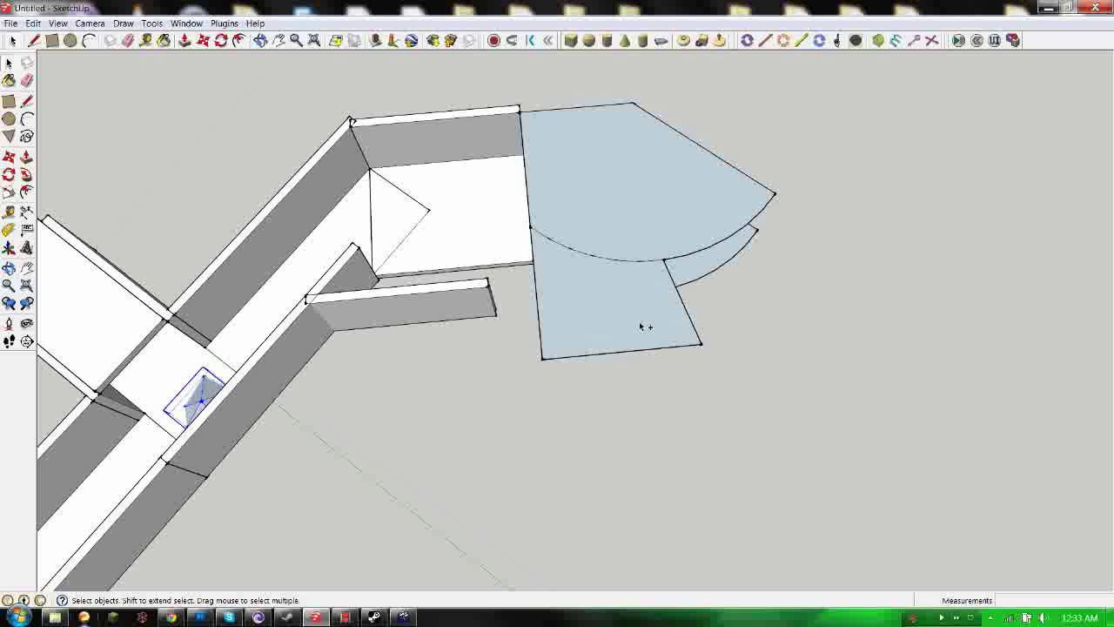
pyautogui.hotkey('ctrl', 'z')
# Erase the stray diagonal edge crossing the first panel of the curved wall beside the corridor floor.
pyautogui.moveTo(646, 327); pyautogui.dragTo(580, 261, button='middle')
pyautogui.scroll(6, 580, 288)
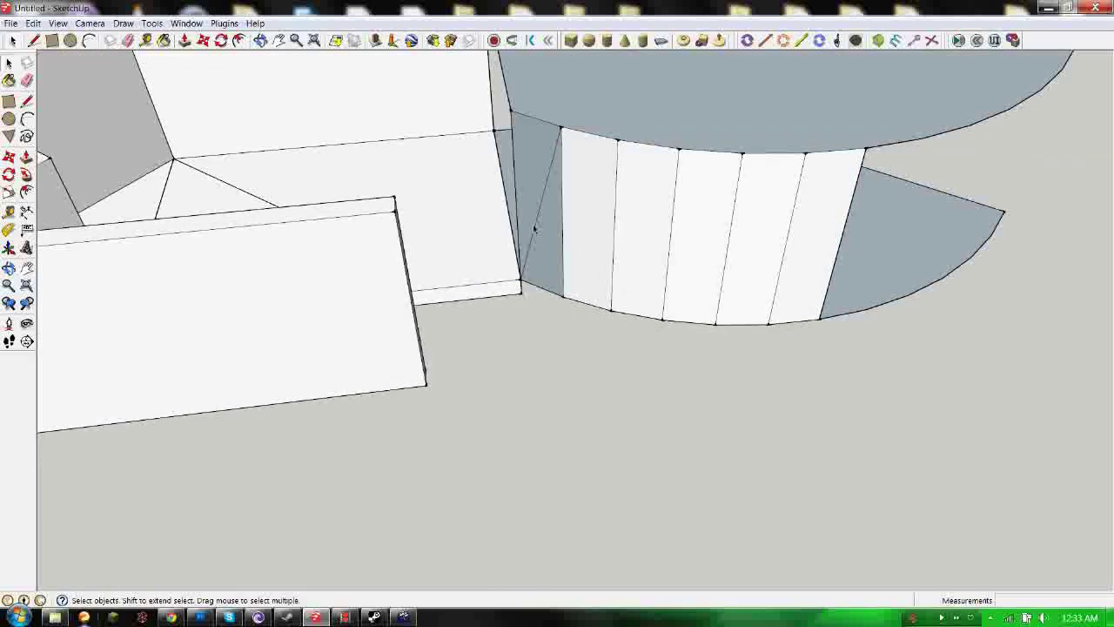
pyautogui.rightClick(538, 227)
pyautogui.click(548, 248)
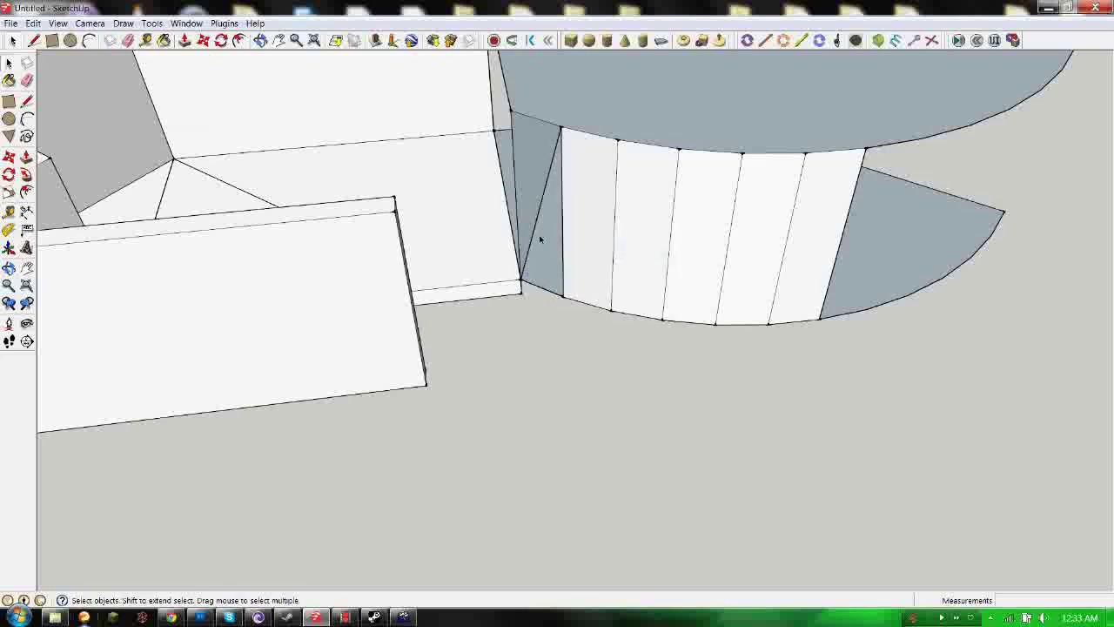
pyautogui.rightClick(536, 231)
pyautogui.click(550, 248)
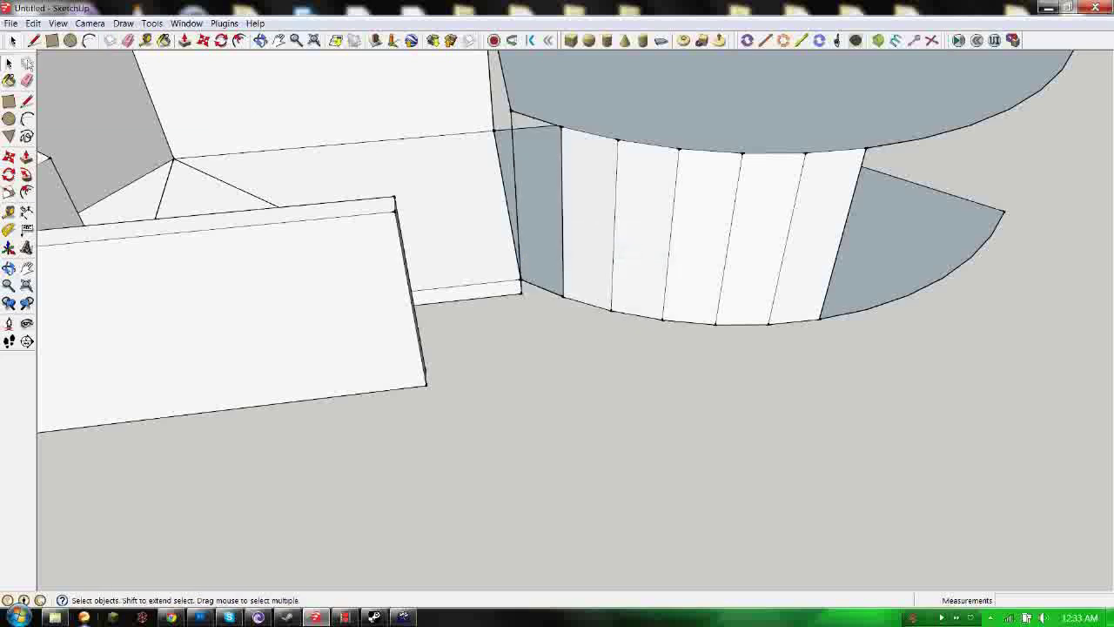
# Draw a line along the first curved panel's bottom edge to rebuild its face.
pyautogui.click(35, 41)
pyautogui.click(523, 276)
pyautogui.click(563, 296)
pyautogui.moveTo(738, 279)
pyautogui.mouseDown(button='middle')
pyautogui.moveTo(708, 316)
pyautogui.moveTo(452, 220)
pyautogui.mouseUp(button='middle')
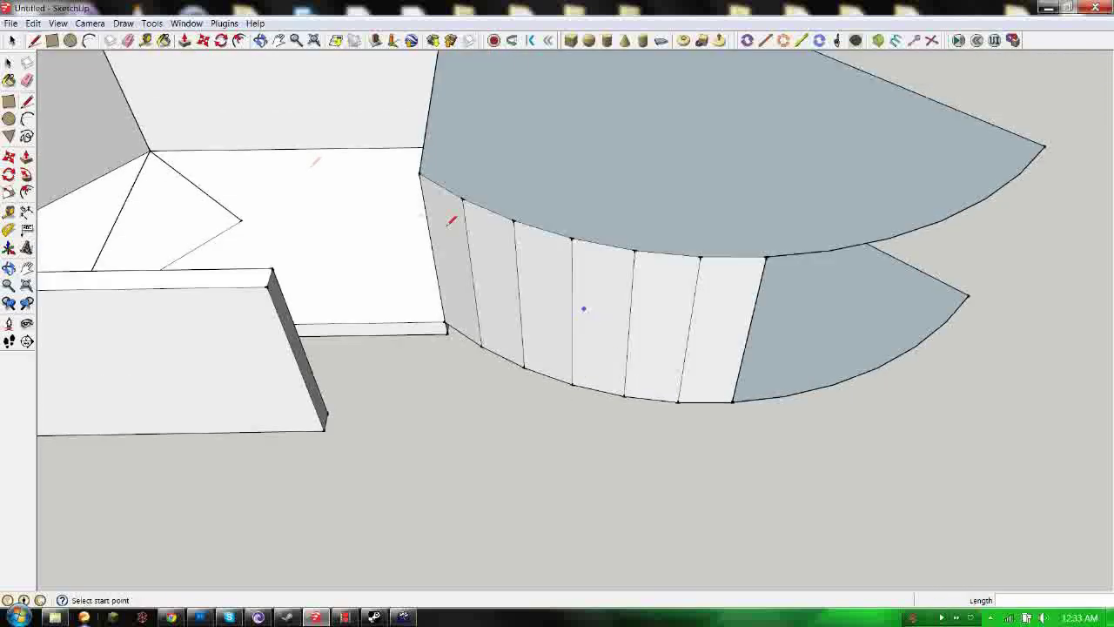
# Push/Pull the first panel of the curved wall outward about 4 5/16".
pyautogui.click(186, 41)
pyautogui.click(446, 225)
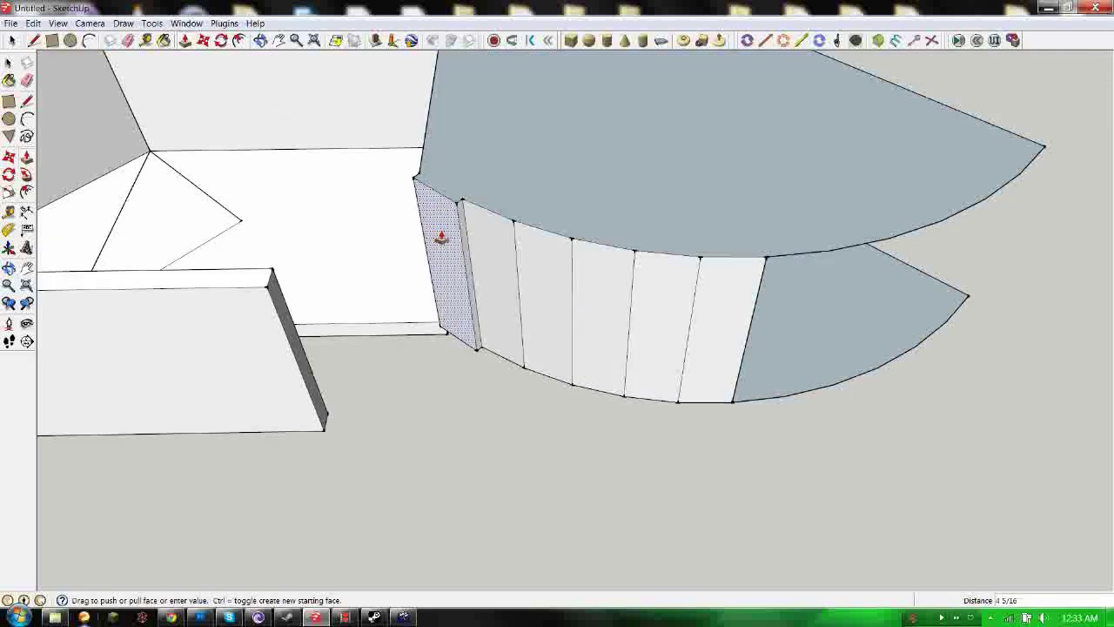
pyautogui.click(440, 234)
# Erase the straight edges of the upper curved face to open the curved section from above.
pyautogui.click(127, 40)
pyautogui.moveTo(392, 261); pyautogui.dragTo(345, 157, button='middle')
pyautogui.moveTo(571, 66); pyautogui.dragTo(564, 61)
pyautogui.moveTo(413, 74)
pyautogui.mouseDown()
pyautogui.moveTo(402, 106)
pyautogui.moveTo(411, 111)
pyautogui.mouseUp()
pyautogui.moveTo(527, 139); pyautogui.dragTo(409, 230, button='middle')
# Push/Pull the curved wall's first panel again from the inner side to deepen its outward offset.
pyautogui.click(186, 41)
pyautogui.click(427, 293)
pyautogui.click(427, 300)
pyautogui.moveTo(425, 299)
pyautogui.mouseDown(button='middle')
pyautogui.moveTo(383, 385)
pyautogui.moveTo(296, 474)
pyautogui.moveTo(410, 348)
pyautogui.moveTo(429, 298)
pyautogui.mouseUp(button='middle')
# Draw a line about 2' 7 11/16" long along the first curved panel's bottom edge to close its inner face.
pyautogui.click(34, 40)
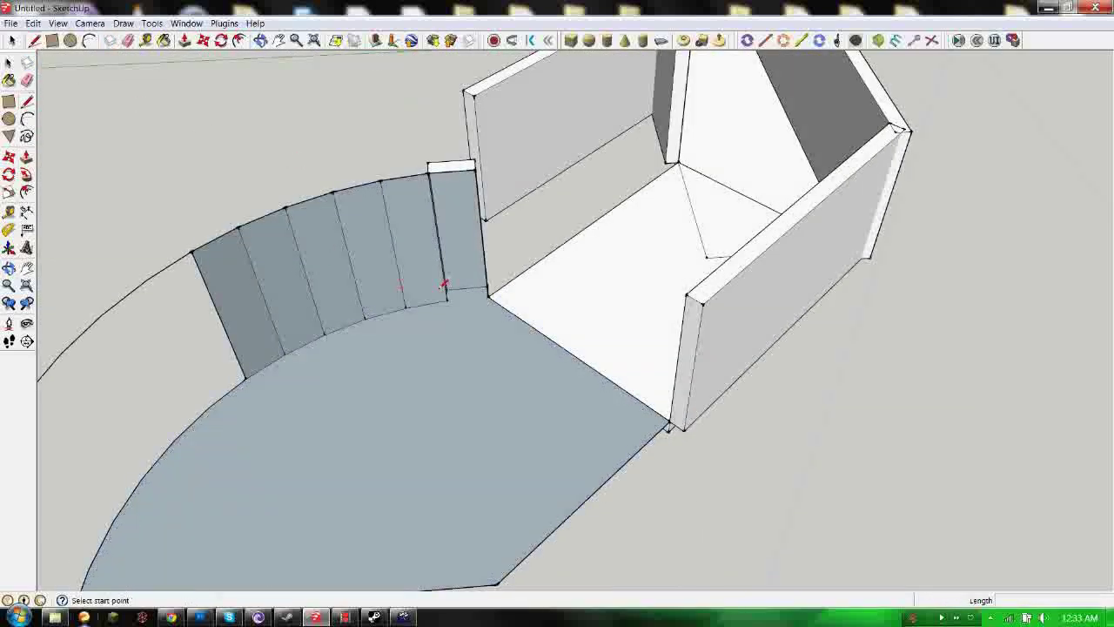
pyautogui.scroll(6, 442, 296)
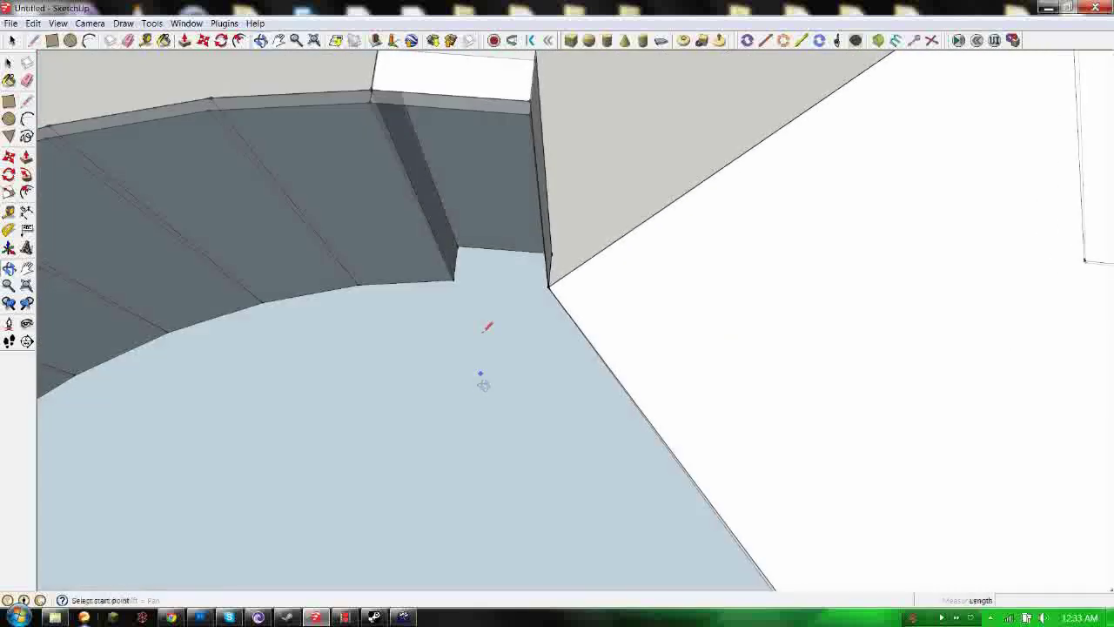
pyautogui.keyDown('shift'); pyautogui.moveTo(464, 282); pyautogui.dragTo(475, 346, button='middle'); pyautogui.keyUp('shift')
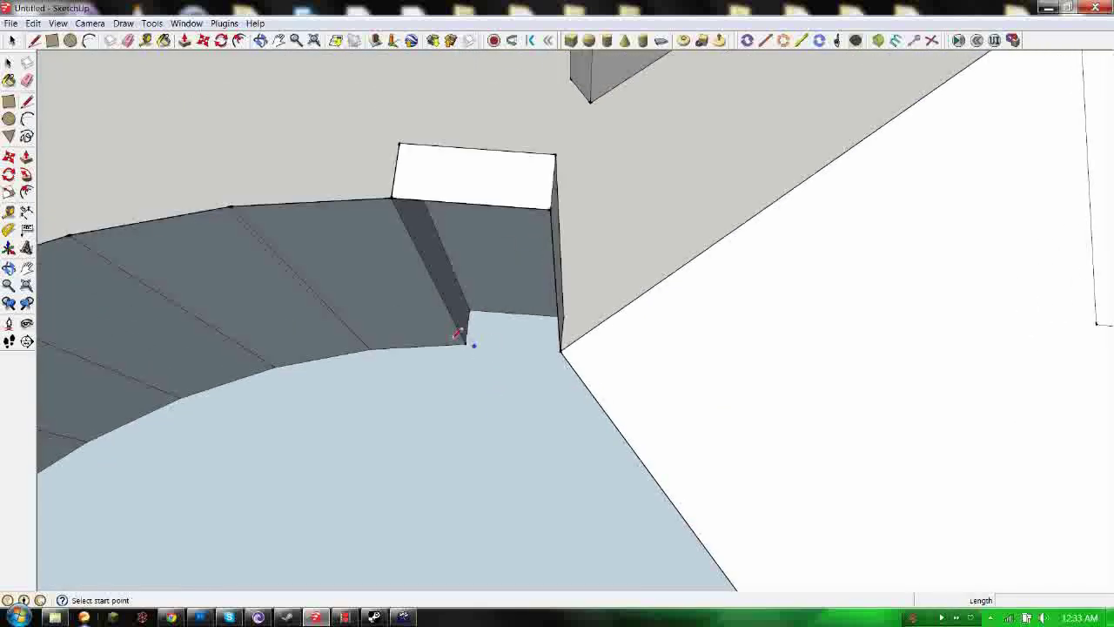
pyautogui.click(467, 344)
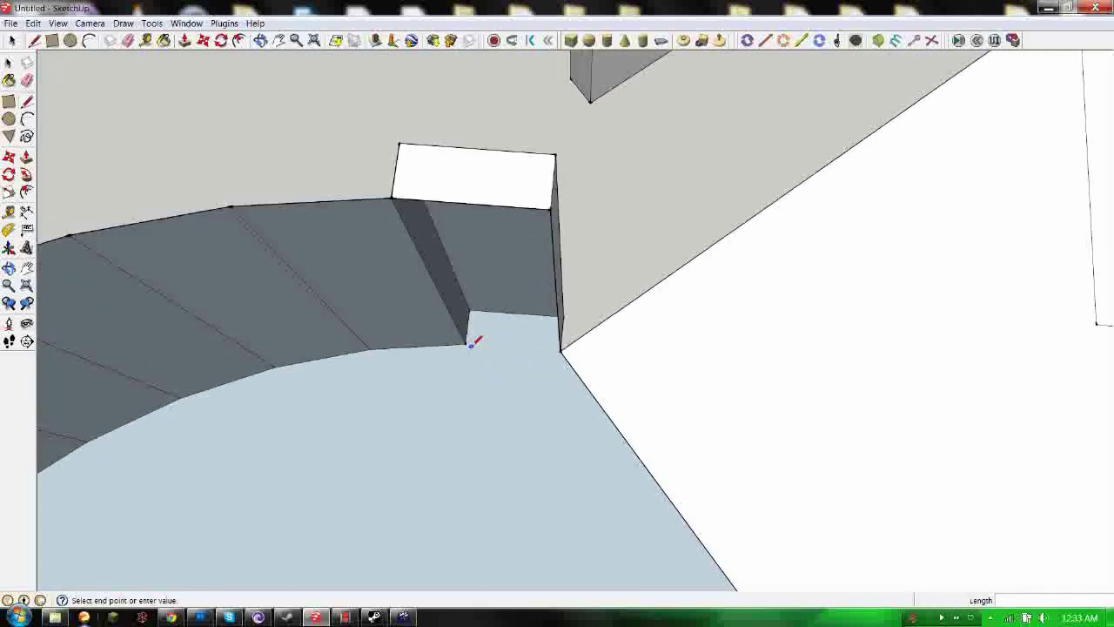
pyautogui.press('space')
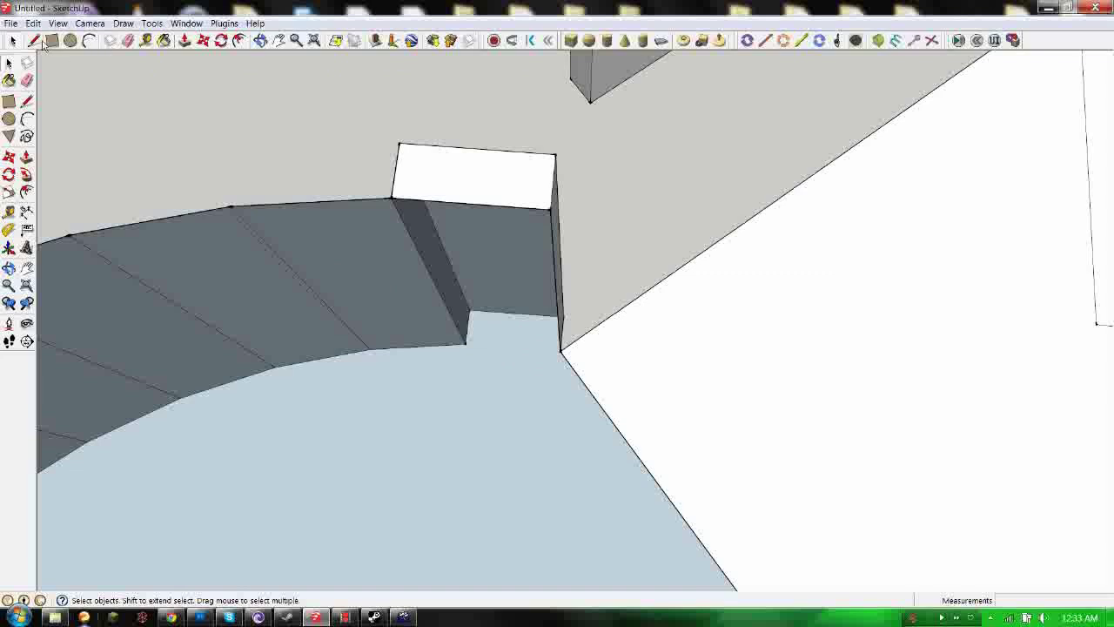
pyautogui.click(35, 41)
pyautogui.click(467, 343)
pyautogui.click(562, 349)
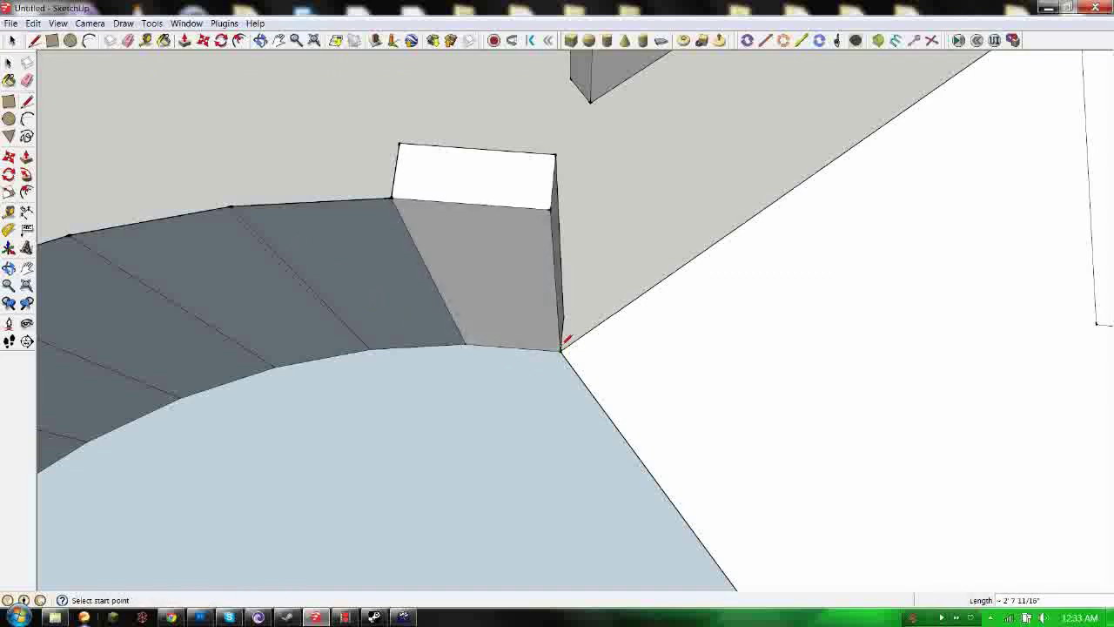
# Select the whole thickened first panel of the curved wall and make it a group.
pyautogui.click(12, 41)
pyautogui.moveTo(423, 174); pyautogui.dragTo(372, 214, button='middle')
pyautogui.moveTo(372, 214); pyautogui.dragTo(597, 337)
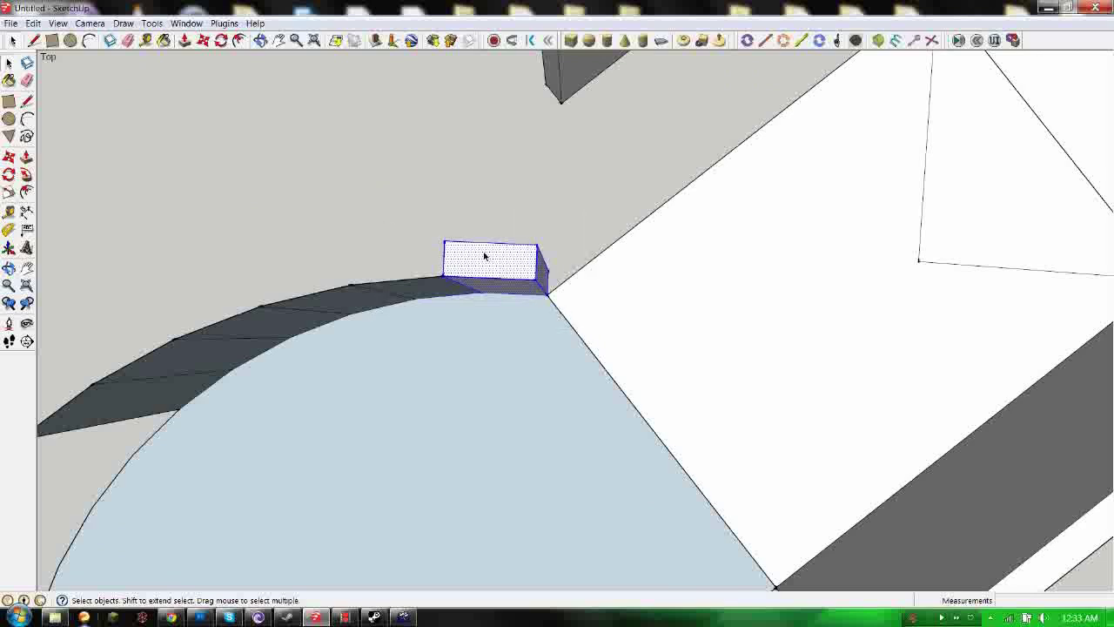
pyautogui.moveTo(418, 209); pyautogui.dragTo(599, 324)
pyautogui.rightClick(512, 280)
pyautogui.click(555, 389)
pyautogui.click(505, 227)
pyautogui.moveTo(505, 226); pyautogui.dragTo(588, 237, button='middle')
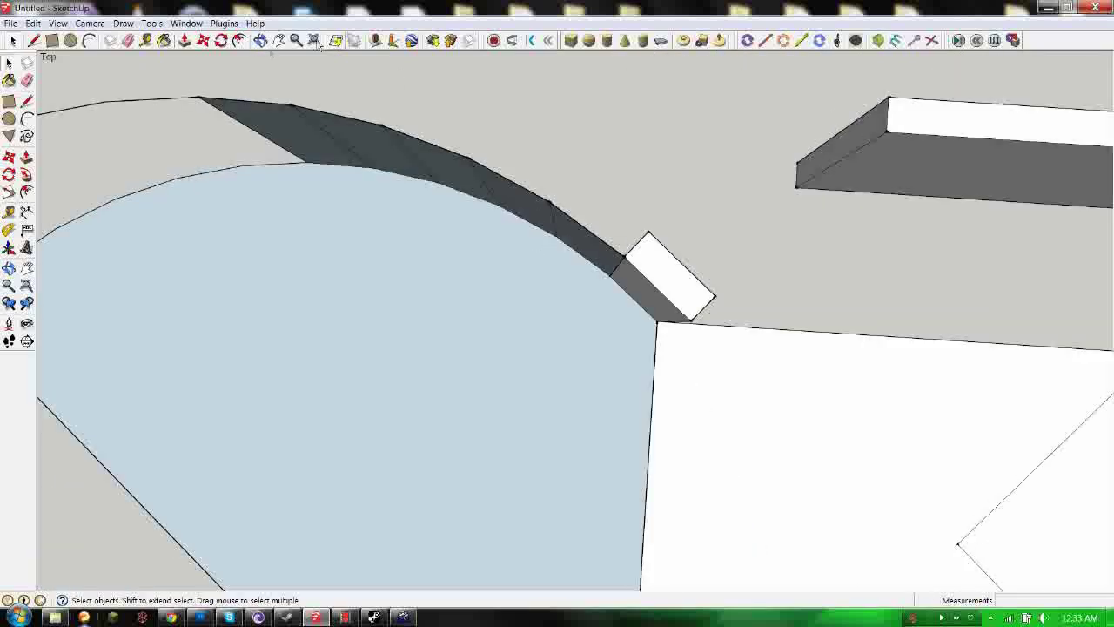
# Push/Pull the curved wall's second panel outward 1' and draw a line along its bottom edge to close the inner face.
pyautogui.click(184, 41)
pyautogui.moveTo(614, 270); pyautogui.dragTo(592, 228)
pyautogui.click(34, 40)
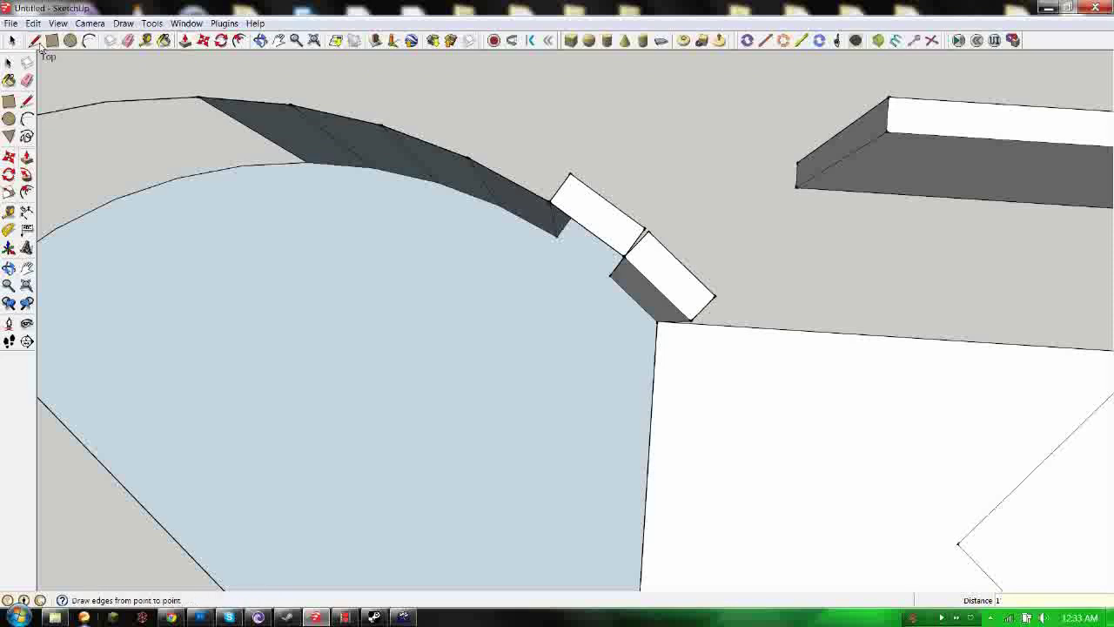
pyautogui.click(557, 235)
pyautogui.click(616, 272)
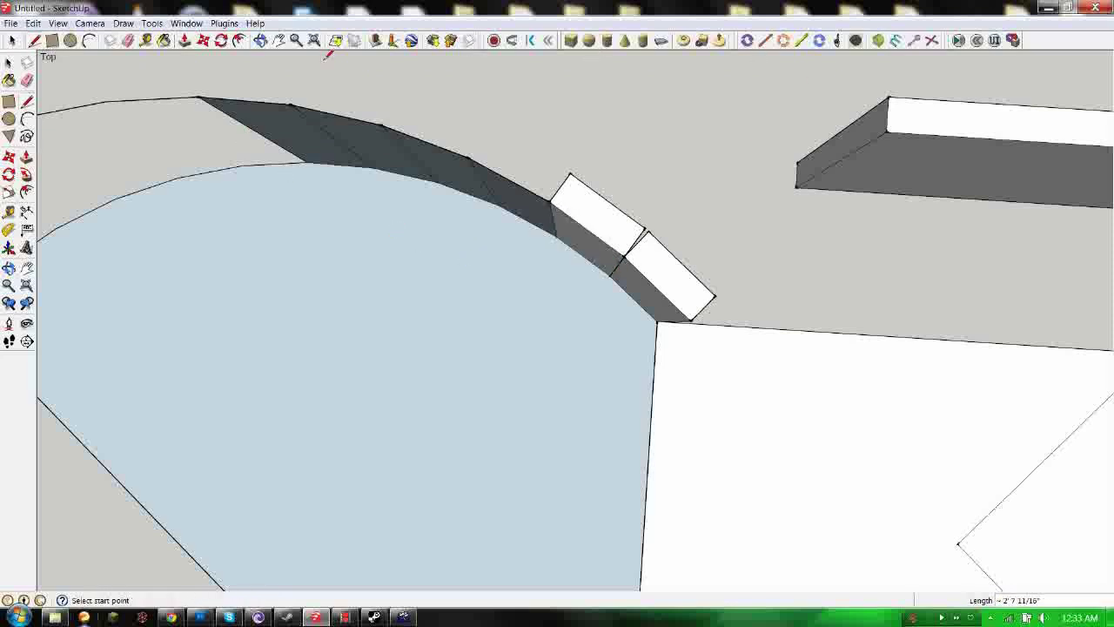
# Select all geometry of the thickened second curved panel and make it a group.
pyautogui.click(11, 25)
pyautogui.click(12, 25)
pyautogui.click(12, 40)
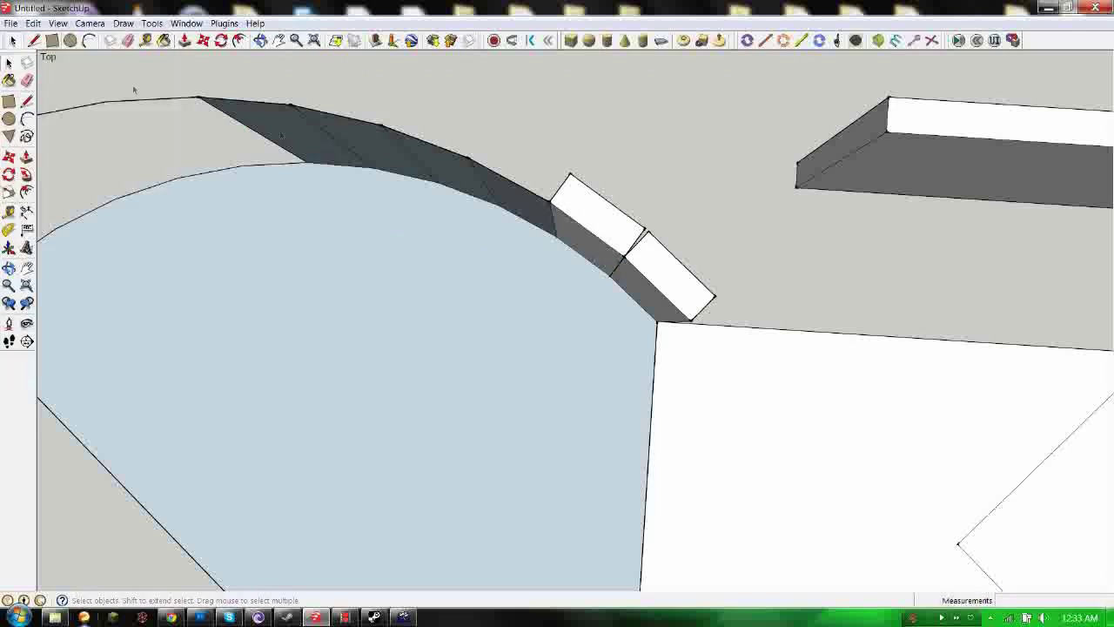
pyautogui.moveTo(520, 138); pyautogui.dragTo(667, 305)
pyautogui.rightClick(589, 228)
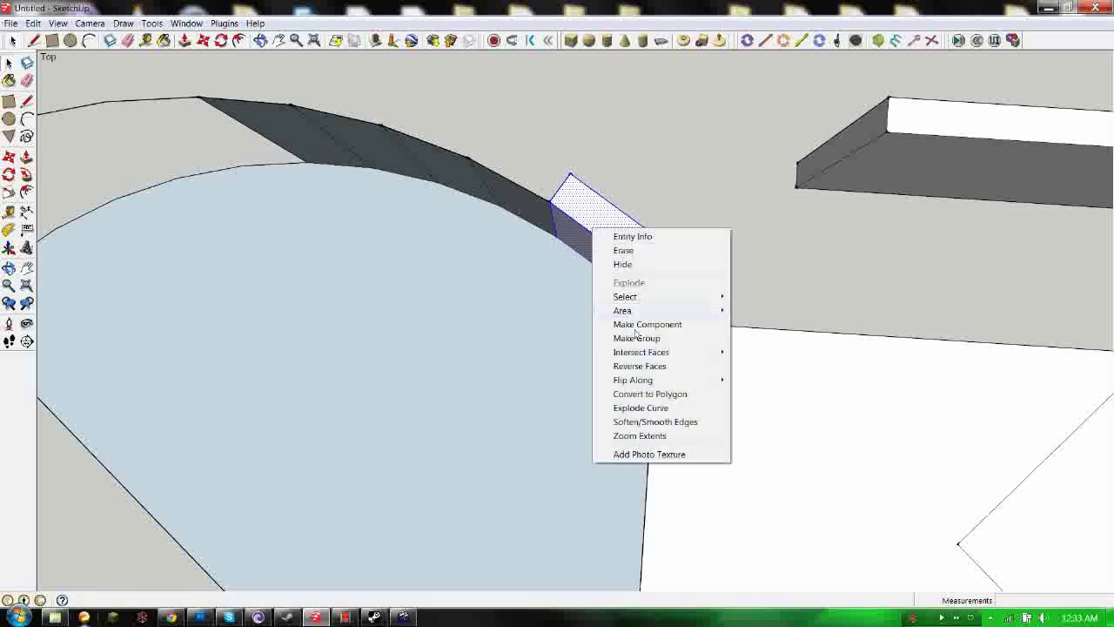
pyautogui.click(650, 338)
pyautogui.moveTo(651, 339); pyautogui.dragTo(486, 268, button='middle')
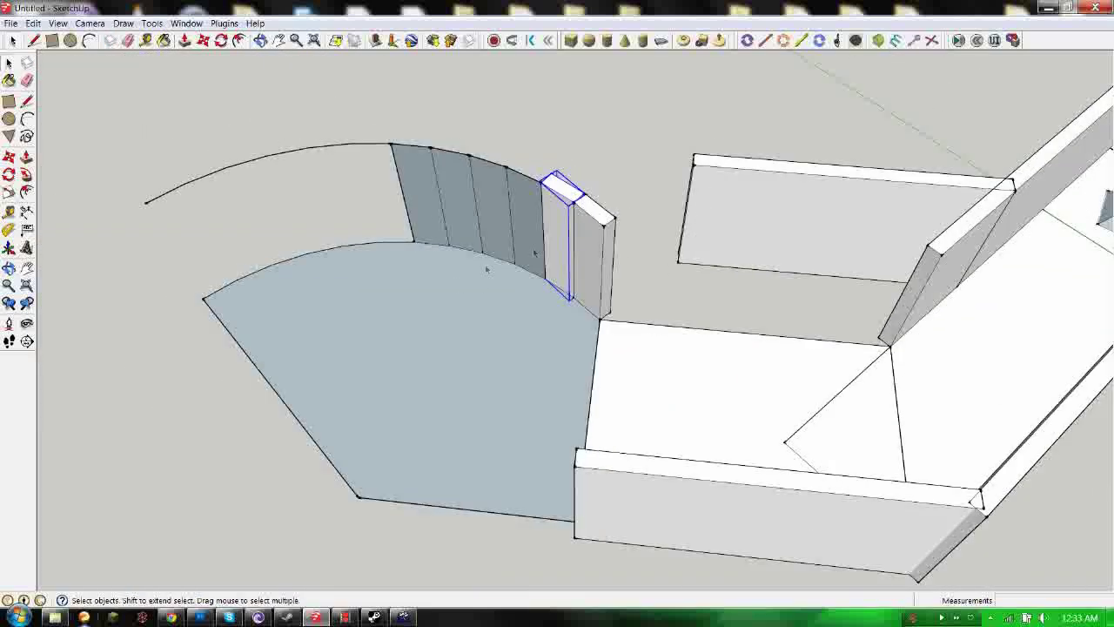
# Examine the curved wall's grouped and remaining panels from inside and outside, along with their connection to the corridor.
pyautogui.moveTo(193, 279); pyautogui.dragTo(535, 272, button='middle')
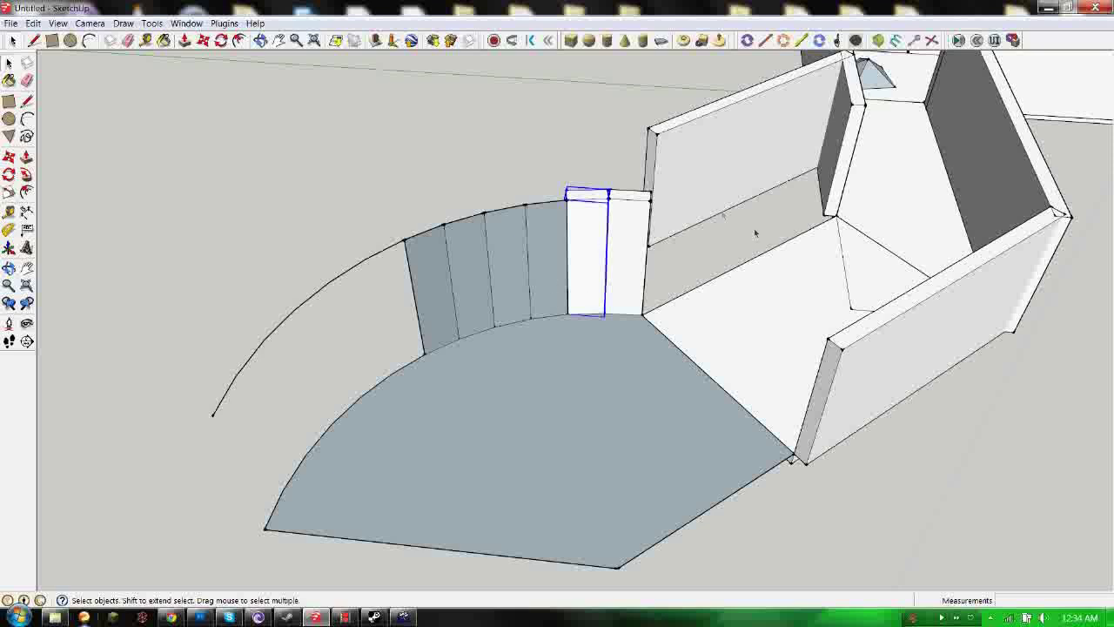
pyautogui.click(477, 287)
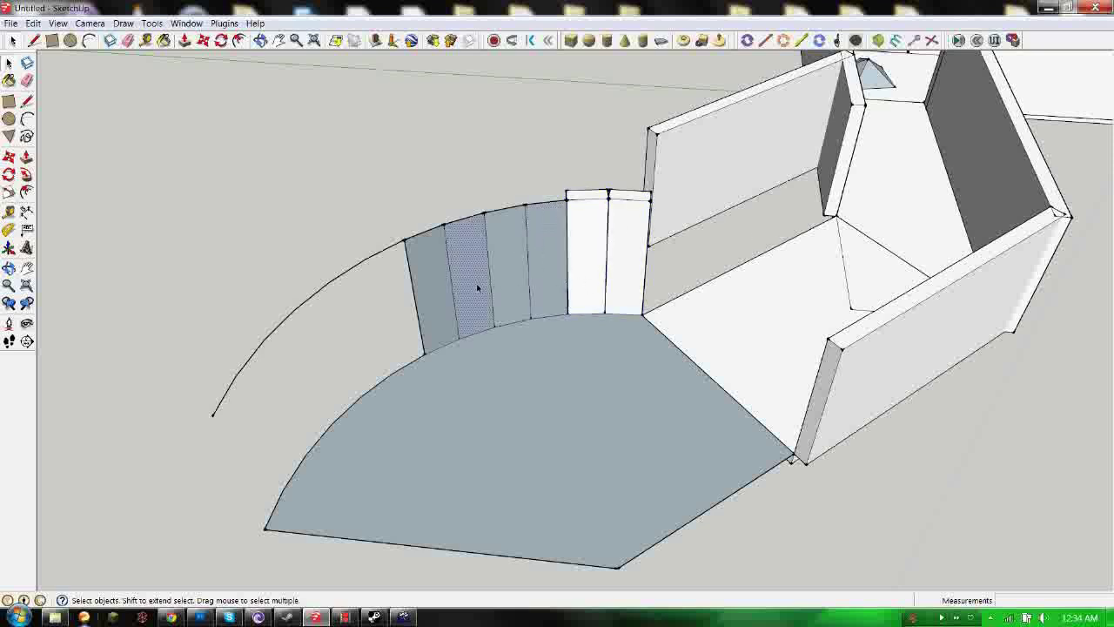
pyautogui.click(509, 289)
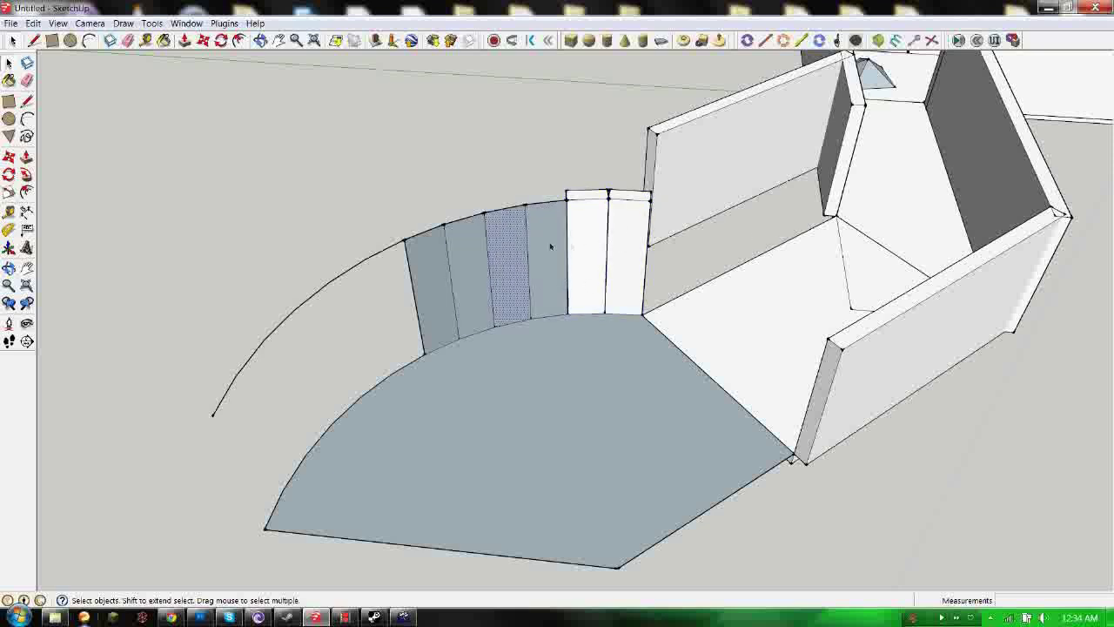
pyautogui.click(589, 228)
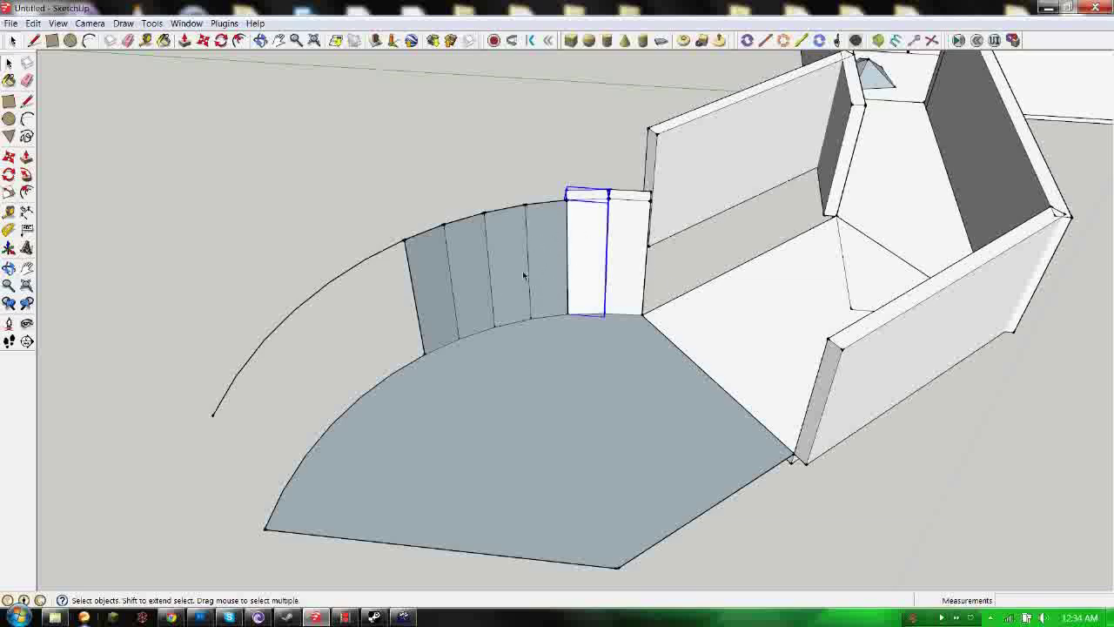
pyautogui.moveTo(481, 365); pyautogui.dragTo(840, 287, button='middle')
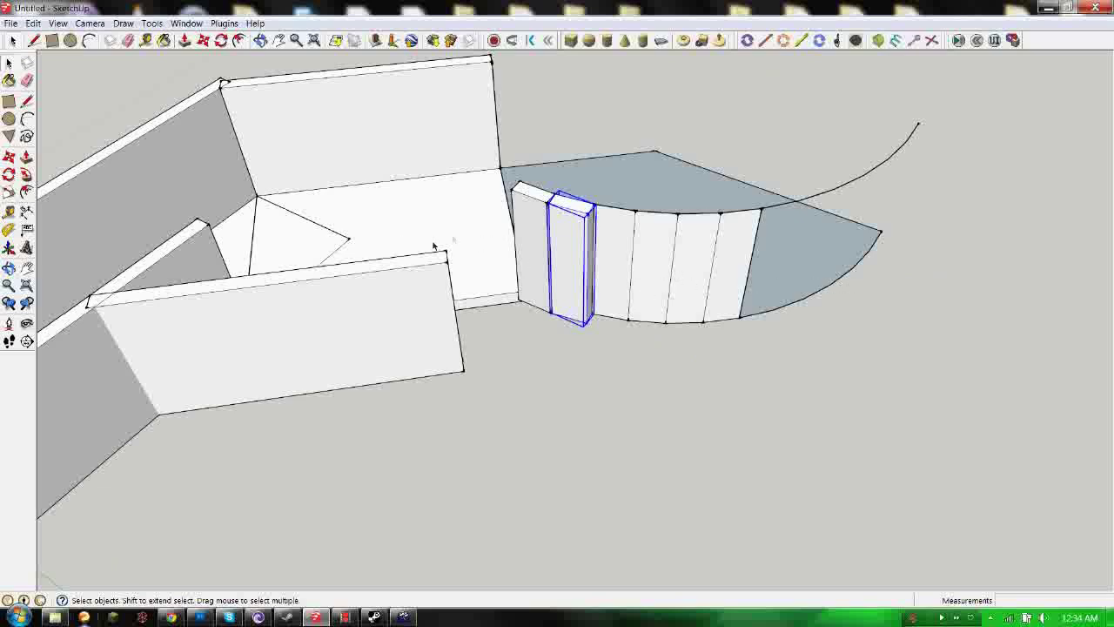
pyautogui.moveTo(644, 245); pyautogui.dragTo(486, 278, button='middle')
pyautogui.moveTo(620, 195); pyautogui.dragTo(719, 238, button='middle')
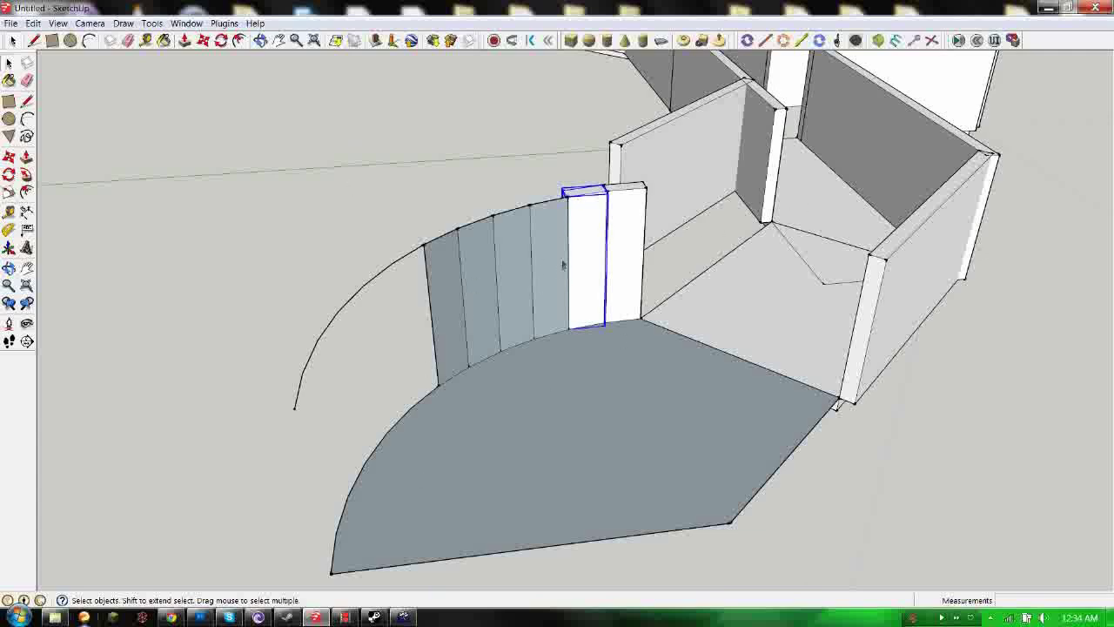
pyautogui.moveTo(475, 252); pyautogui.dragTo(736, 175, button='middle')
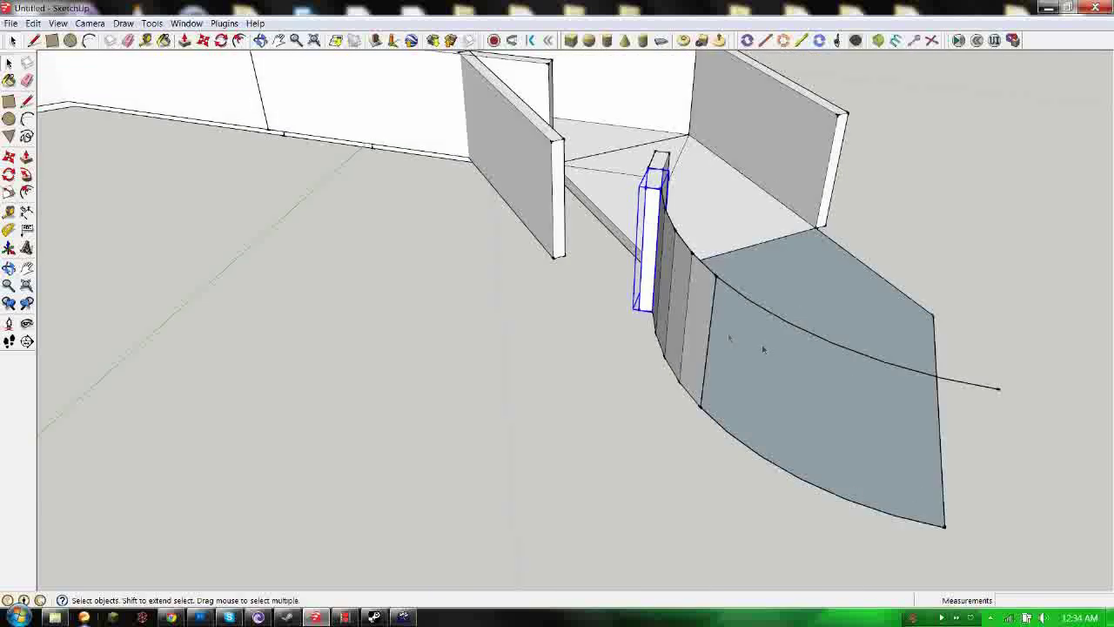
pyautogui.scroll(-4, 734, 317)
pyautogui.moveTo(718, 320)
pyautogui.mouseDown(button='middle')
pyautogui.moveTo(662, 323)
pyautogui.moveTo(671, 369)
pyautogui.moveTo(469, 384)
pyautogui.moveTo(533, 322)
pyautogui.mouseUp(button='middle')
pyautogui.click(527, 327)
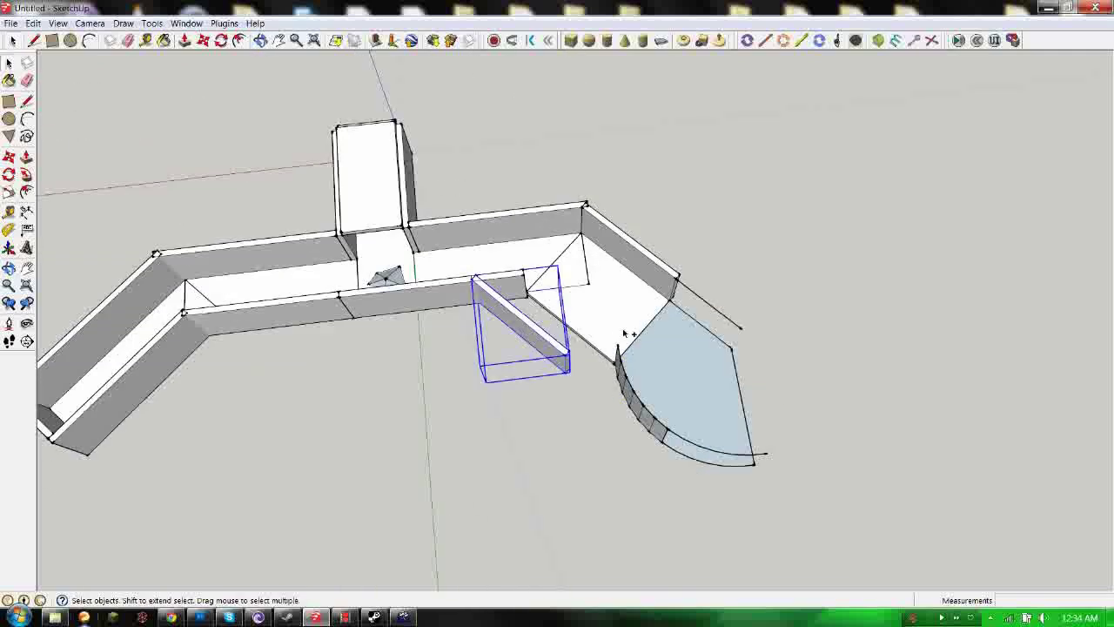
# Undo the curved wall panels and the arc-shaped end section, going back to the open-ended angled corridor.
pyautogui.hotkey('ctrl', 'z')
pyautogui.hotkey('ctrl', 'z')
pyautogui.hotkey('ctrl', 'z')
pyautogui.hotkey('ctrl', 'z')
pyautogui.hotkey('ctrl', 'z')
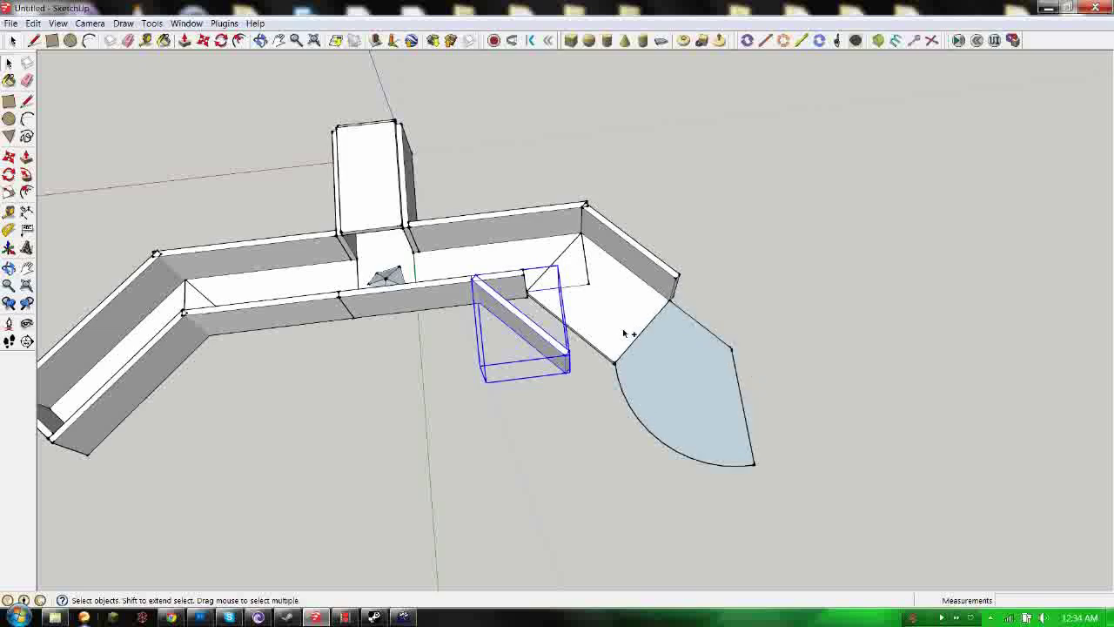
pyautogui.moveTo(633, 334); pyautogui.dragTo(321, 209, button='middle')
pyautogui.click(418, 326)
pyautogui.moveTo(417, 326); pyautogui.dragTo(620, 380, button='middle')
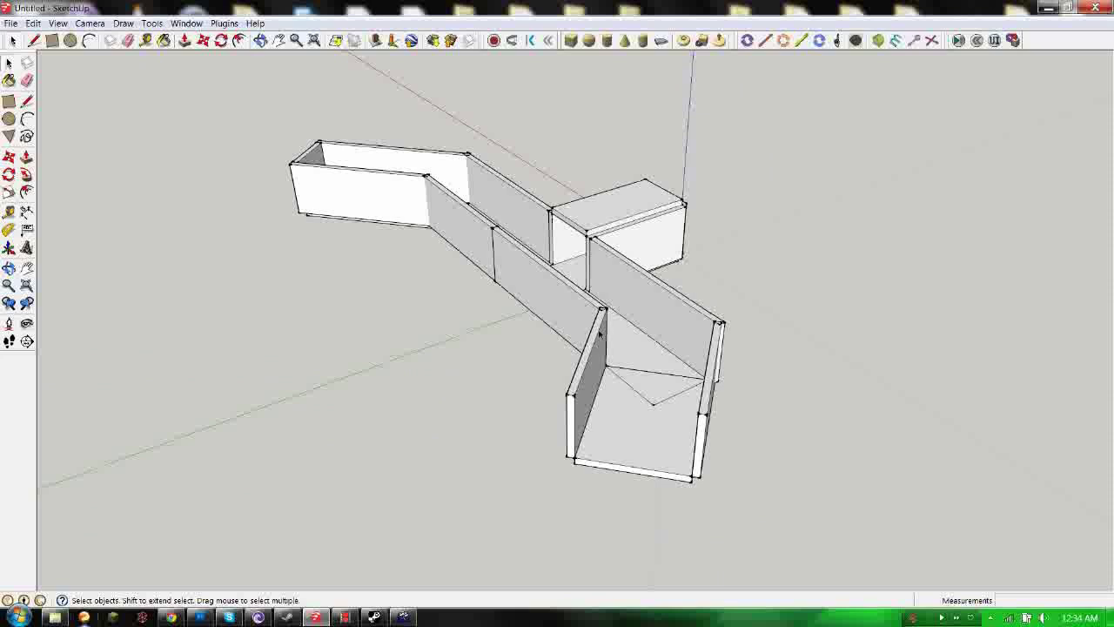
pyautogui.moveTo(585, 303); pyautogui.dragTo(477, 223, button='middle')
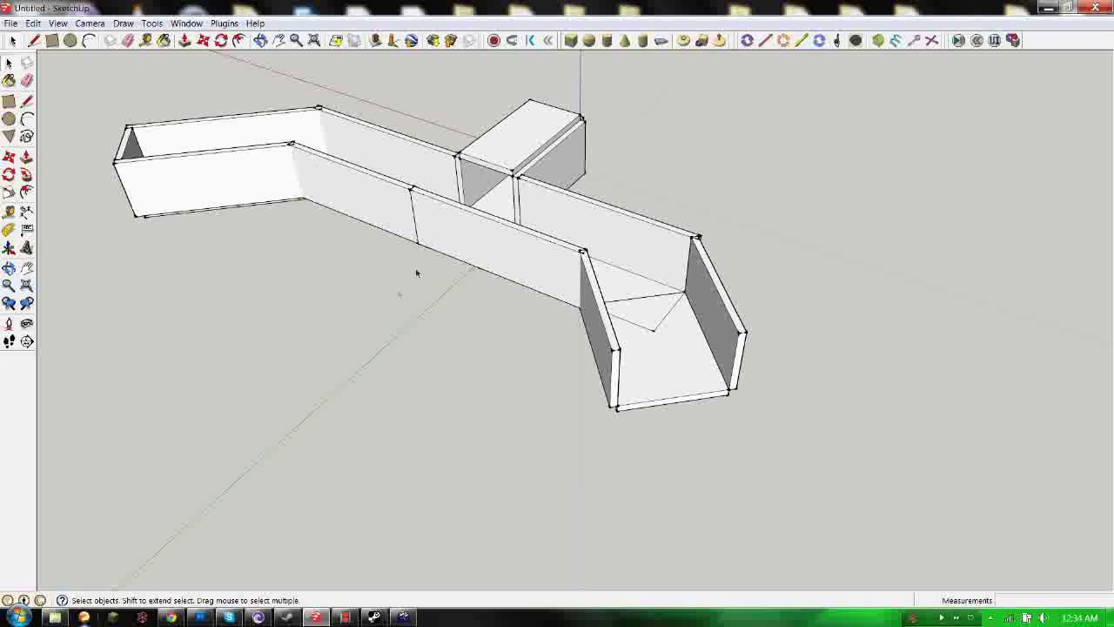
pyautogui.moveTo(443, 196); pyautogui.dragTo(972, 212, button='middle')
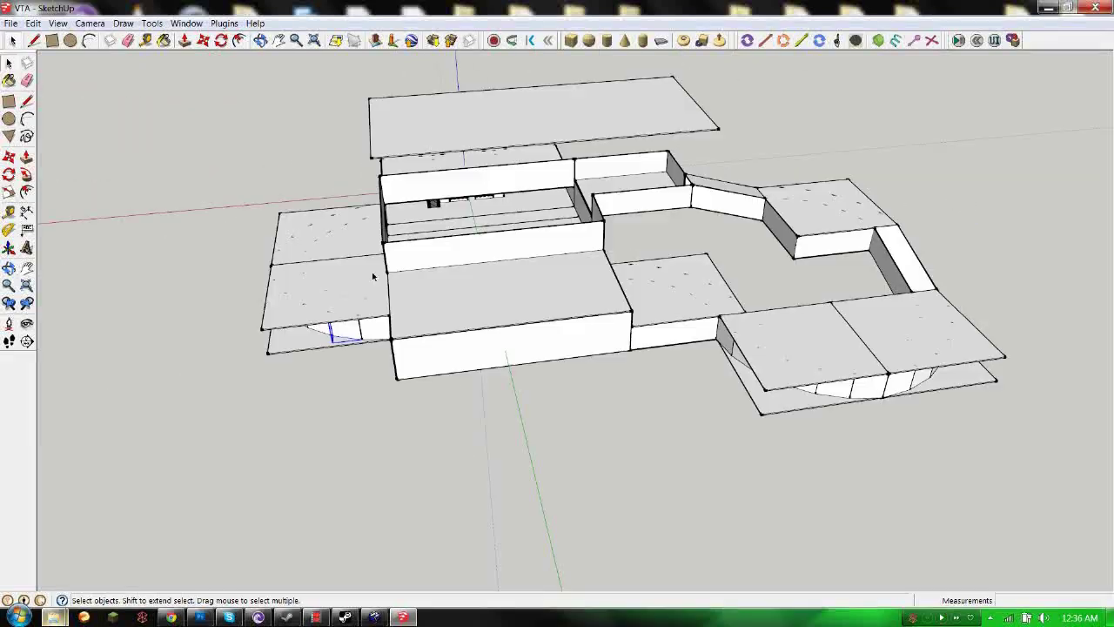
# Examine the VTA building model from several sides, including its raised roof slab, open central hall, connecting corridors and curved-wall wings.
pyautogui.moveTo(301, 269); pyautogui.dragTo(551, 347, button='middle')
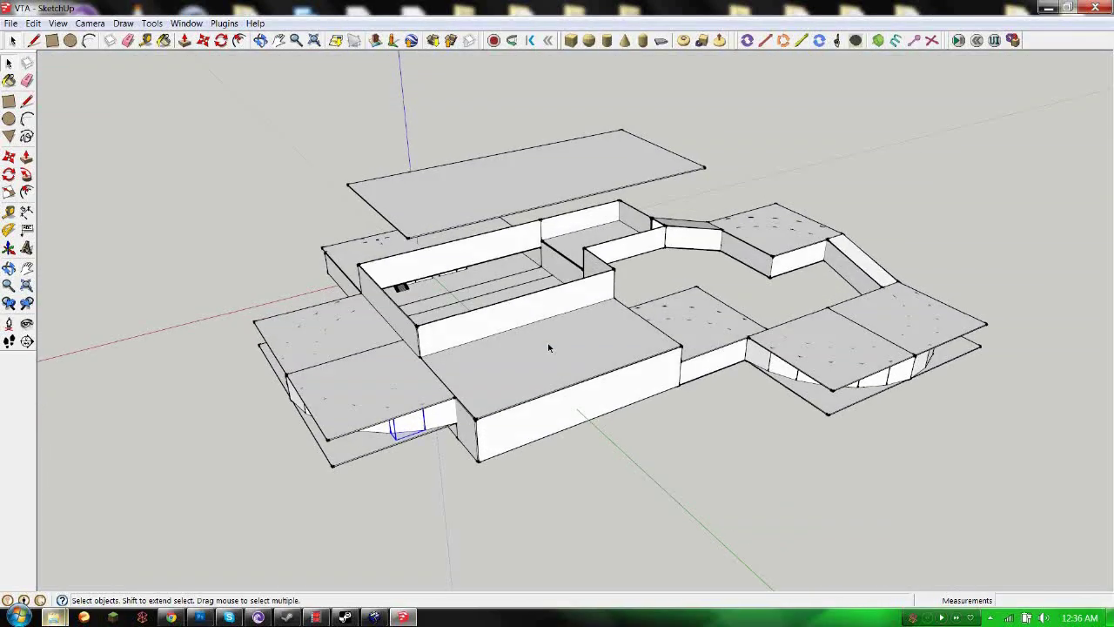
pyautogui.moveTo(538, 311)
pyautogui.mouseDown(button='middle')
pyautogui.moveTo(513, 301)
pyautogui.moveTo(611, 386)
pyautogui.moveTo(410, 295)
pyautogui.moveTo(413, 284)
pyautogui.moveTo(535, 316)
pyautogui.moveTo(570, 430)
pyautogui.moveTo(525, 293)
pyautogui.moveTo(621, 304)
pyautogui.moveTo(771, 273)
pyautogui.moveTo(930, 214)
pyautogui.moveTo(500, 278)
pyautogui.moveTo(769, 294)
pyautogui.mouseUp(button='middle')
pyautogui.scroll(4, 564, 305)
pyautogui.scroll(-6, 532, 316)
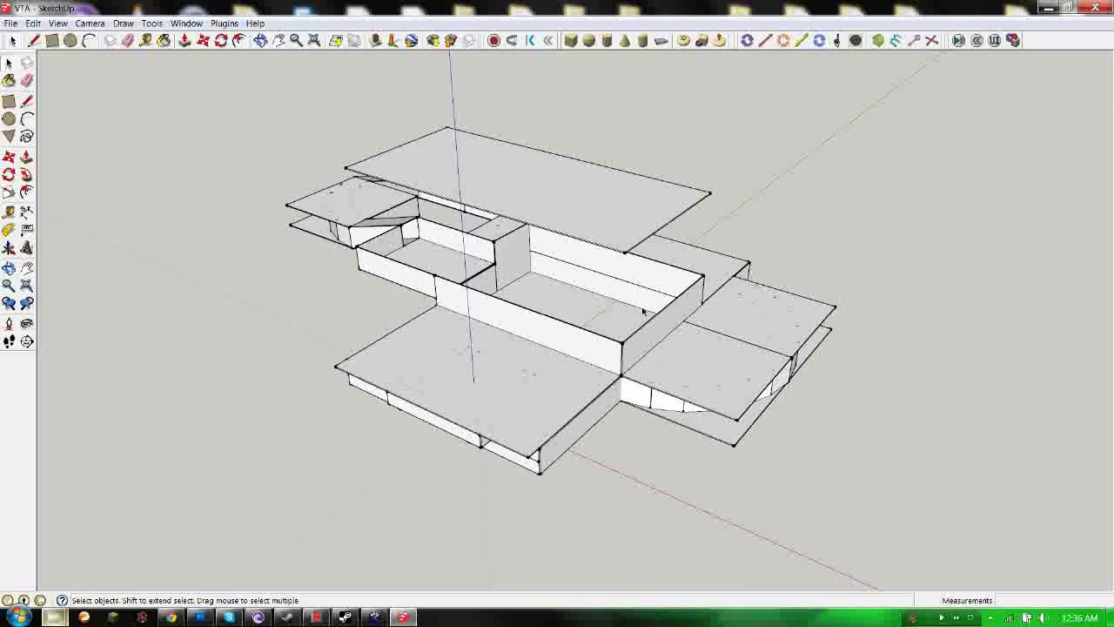
pyautogui.scroll(3, 609, 327)
pyautogui.moveTo(602, 323)
pyautogui.mouseDown(button='middle')
pyautogui.moveTo(597, 256)
pyautogui.moveTo(587, 412)
pyautogui.moveTo(402, 269)
pyautogui.mouseUp(button='middle')
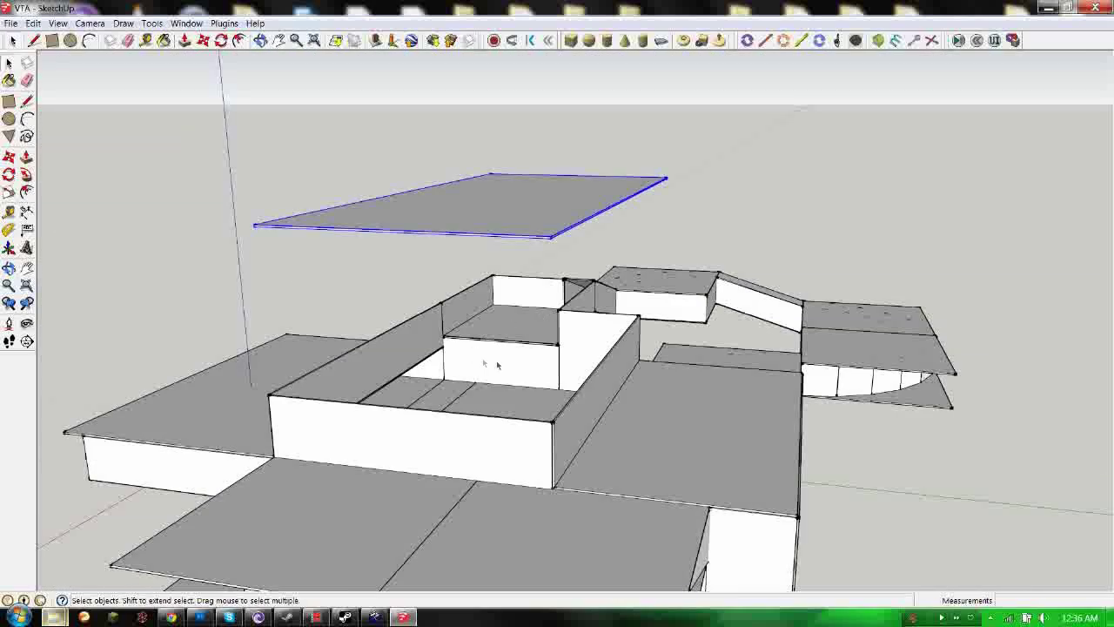
pyautogui.scroll(3, 505, 366)
pyautogui.scroll(-5, 573, 332)
pyautogui.moveTo(670, 374)
pyautogui.mouseDown(button='middle')
pyautogui.moveTo(498, 470)
pyautogui.moveTo(523, 378)
pyautogui.mouseUp(button='middle')
pyautogui.scroll(-2, 570, 360)
pyautogui.scroll(4, 493, 368)
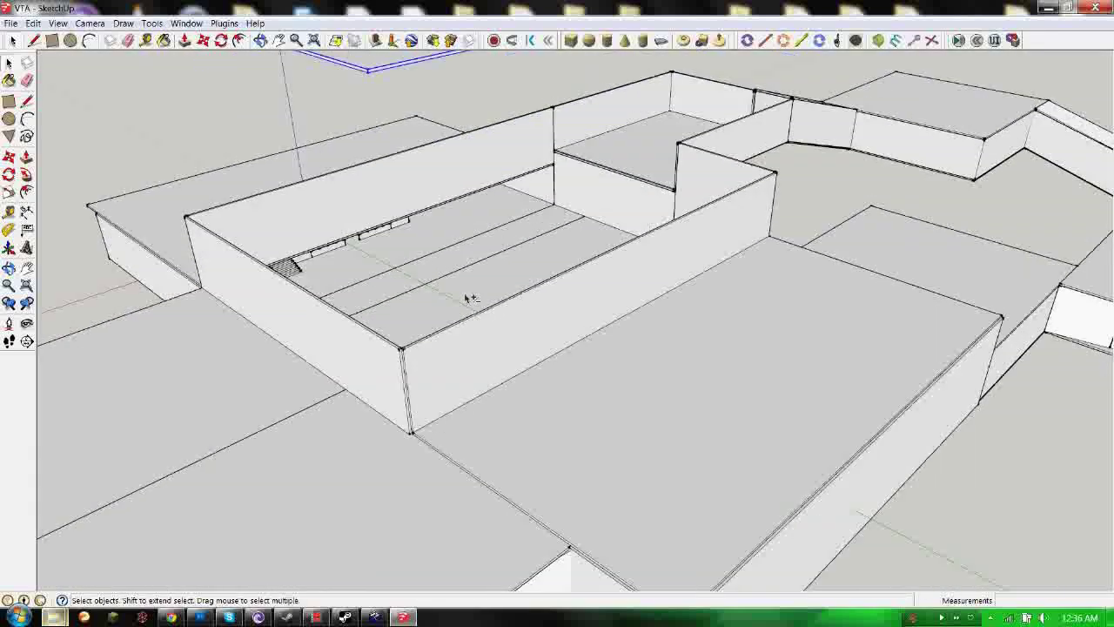
pyautogui.scroll(-4, 471, 297)
pyautogui.scroll(-2, 722, 401)
pyautogui.moveTo(721, 400); pyautogui.dragTo(534, 320, button='middle')
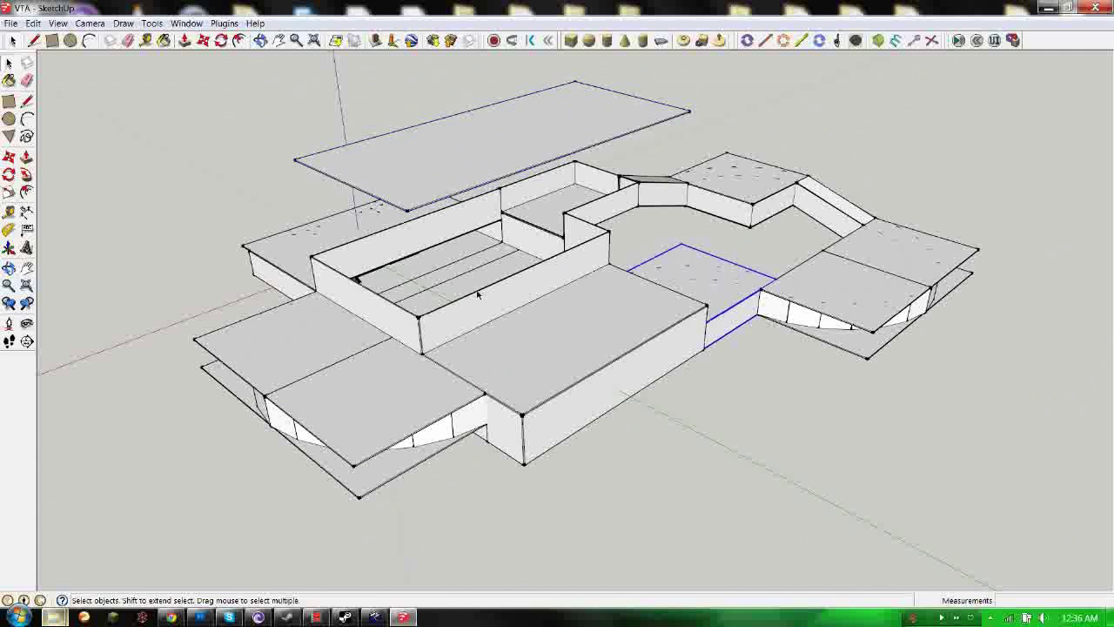
# Explore the central hall at eye level, from the staircase to the two-storey windowed block and its ground-floor entrance.
pyautogui.scroll(8, 509, 279)
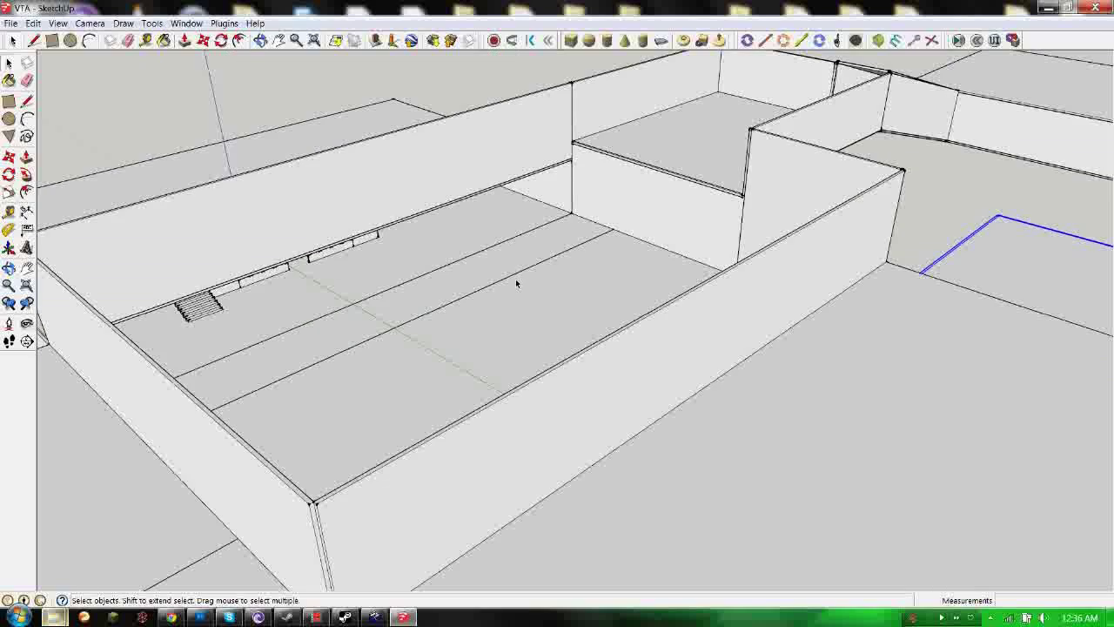
pyautogui.scroll(4, 505, 278)
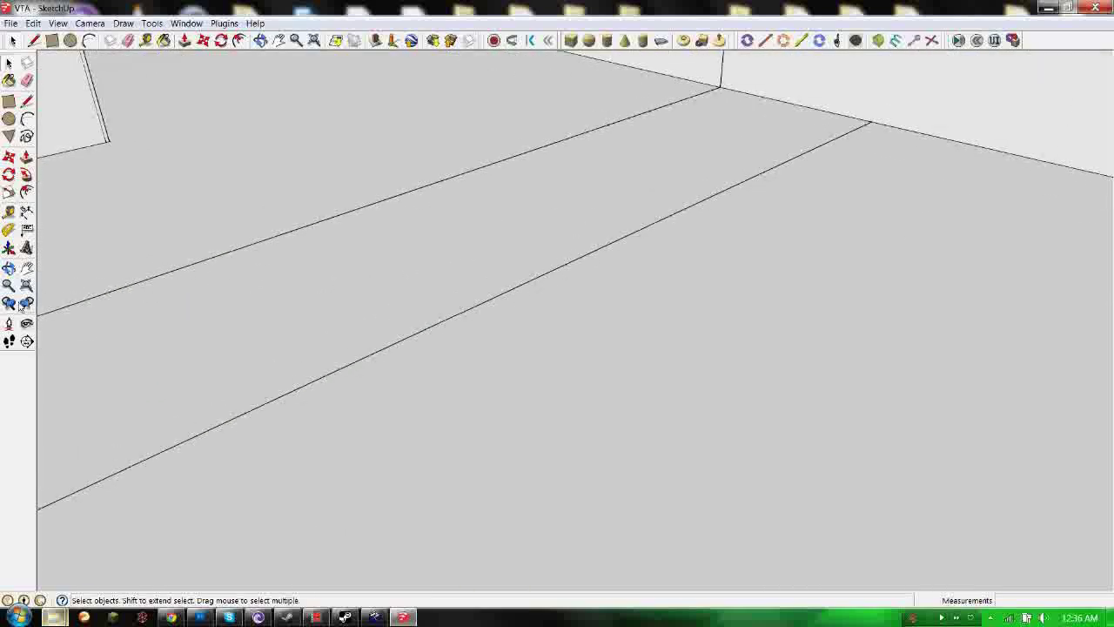
pyautogui.moveTo(421, 331); pyautogui.dragTo(365, 230)
pyautogui.moveTo(574, 274); pyautogui.dragTo(240, 260)
pyautogui.moveTo(683, 280); pyautogui.dragTo(636, 312)
pyautogui.moveTo(795, 303); pyautogui.dragTo(353, 445)
pyautogui.moveTo(502, 359); pyautogui.dragTo(107, 333)
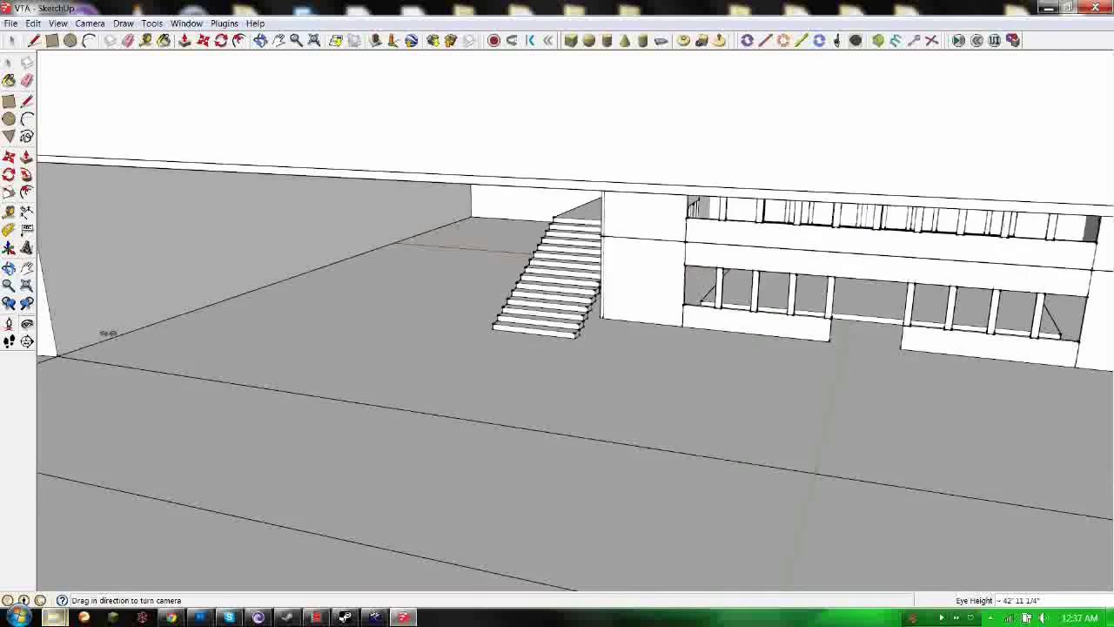
pyautogui.moveTo(719, 325); pyautogui.dragTo(571, 302)
pyautogui.moveTo(461, 352); pyautogui.dragTo(866, 254)
pyautogui.press('l')
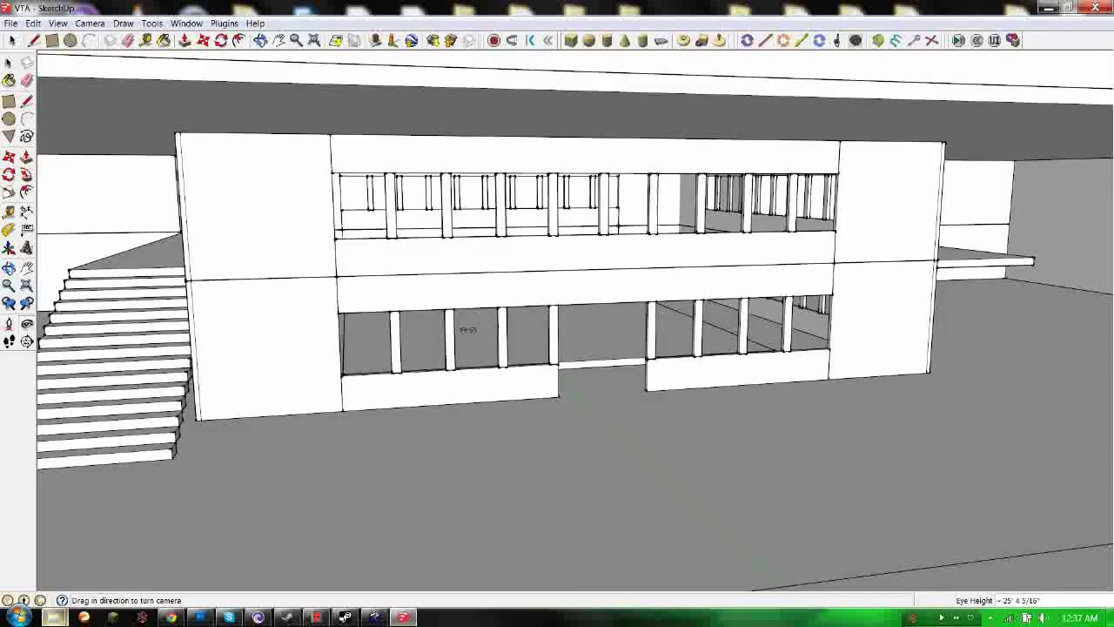
pyautogui.scroll(6, 465, 323)
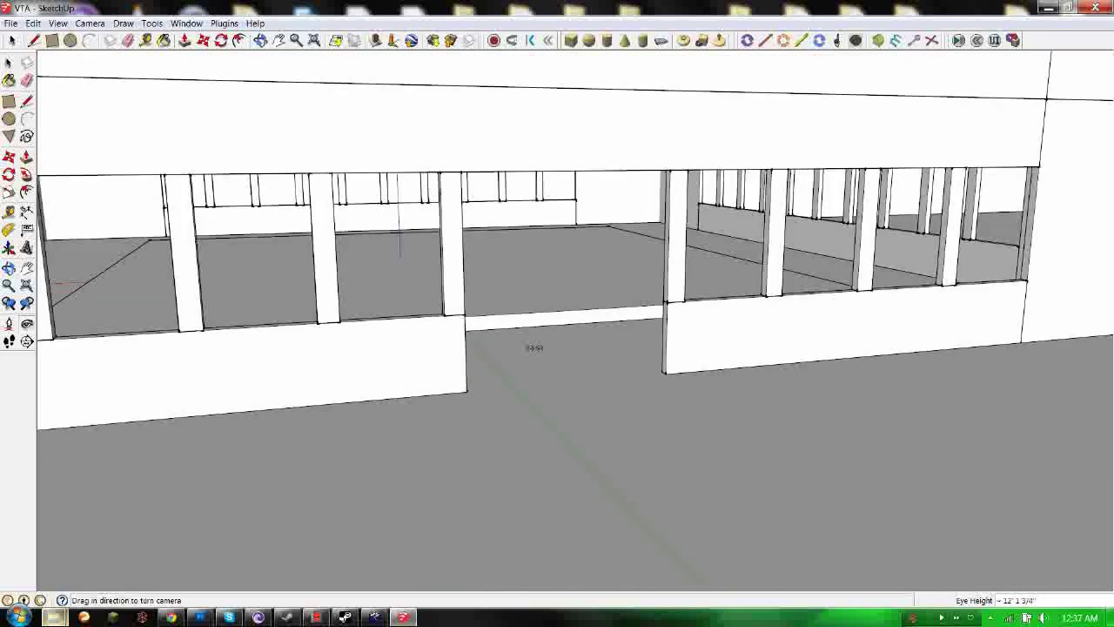
# Look around the central hall's interior at eye level, examining the two-storey window rows, surrounding walls and ceiling.
pyautogui.scroll(10, 535, 347)
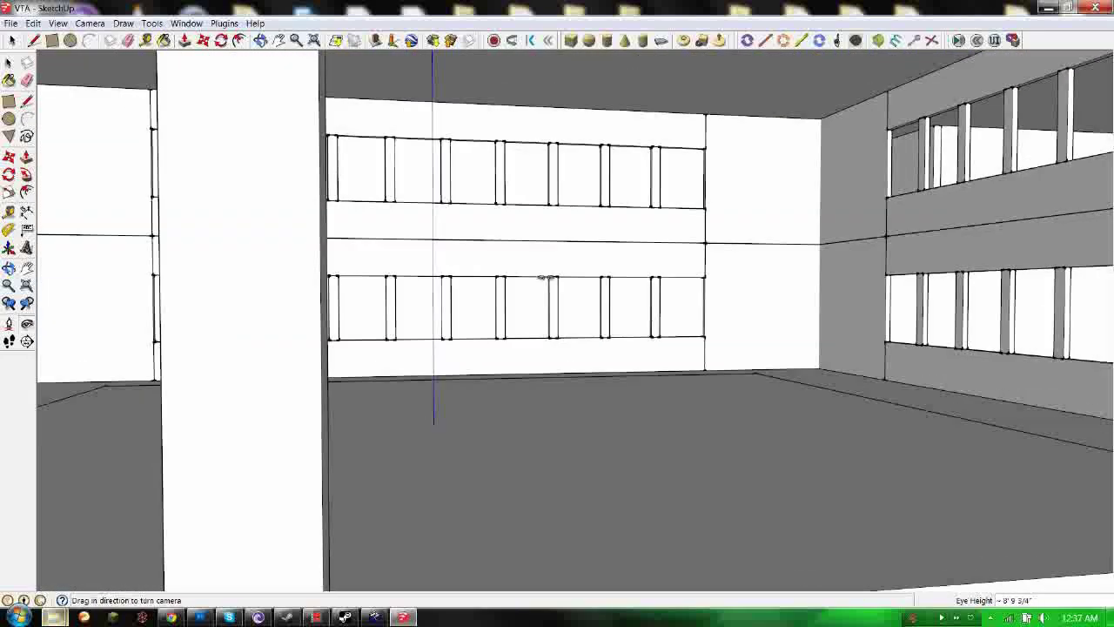
pyautogui.scroll(6, 546, 277)
pyautogui.moveTo(505, 273); pyautogui.dragTo(202, 273)
pyautogui.moveTo(708, 259); pyautogui.dragTo(964, 290)
pyautogui.moveTo(641, 267); pyautogui.dragTo(1095, 283)
pyautogui.moveTo(453, 285); pyautogui.dragTo(1033, 296)
pyautogui.moveTo(651, 296); pyautogui.dragTo(1065, 293)
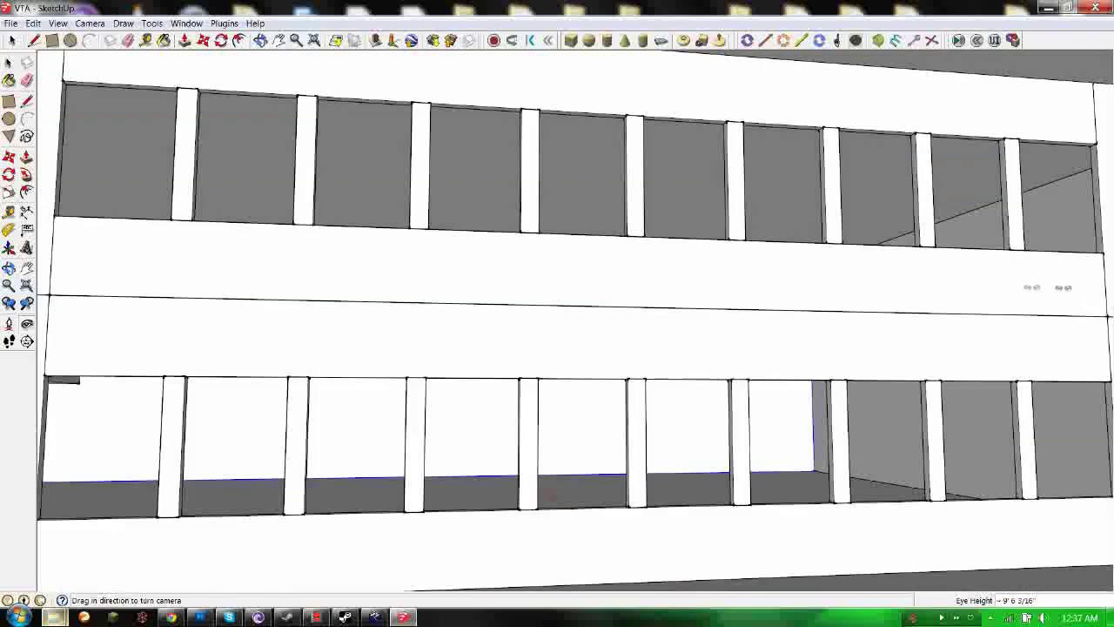
pyautogui.moveTo(320, 292); pyautogui.dragTo(165, 225)
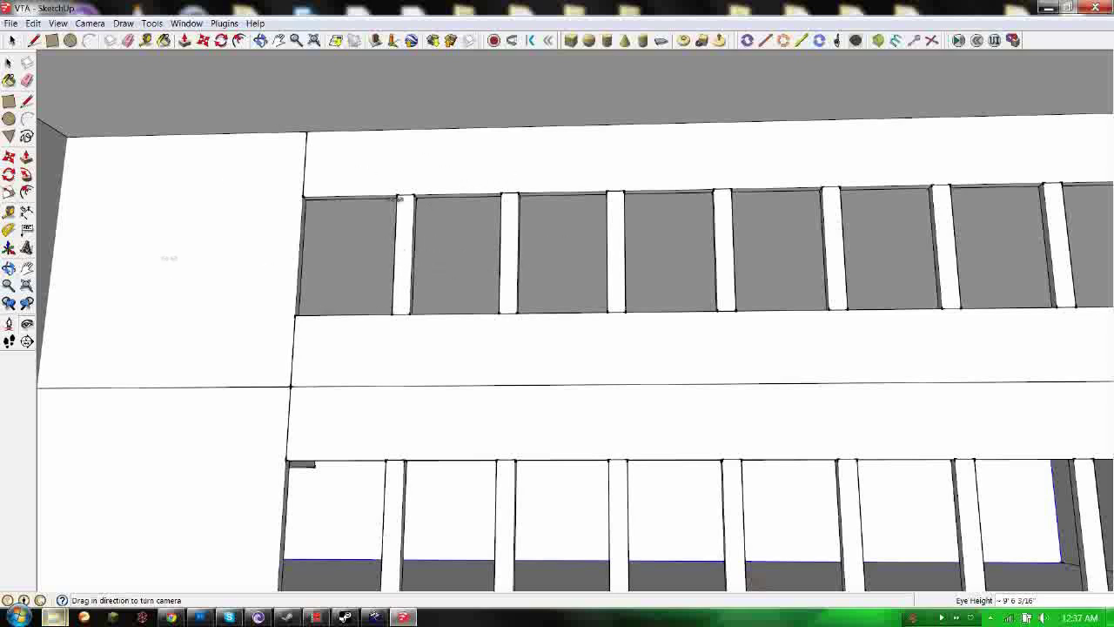
pyautogui.moveTo(576, 291); pyautogui.dragTo(963, 326)
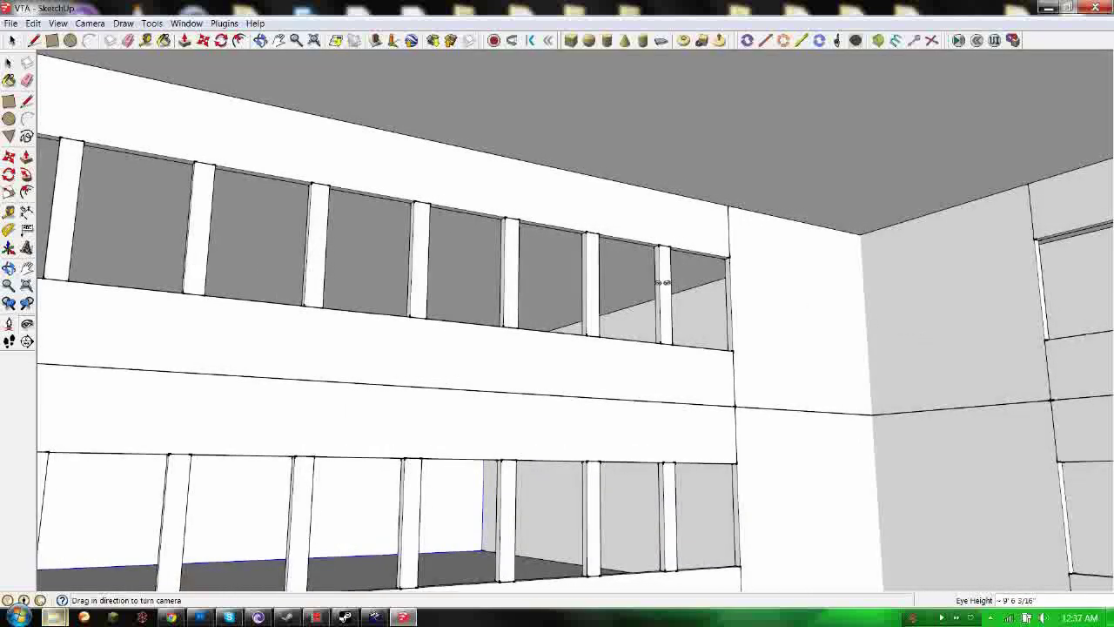
pyautogui.moveTo(437, 313); pyautogui.dragTo(512, 268)
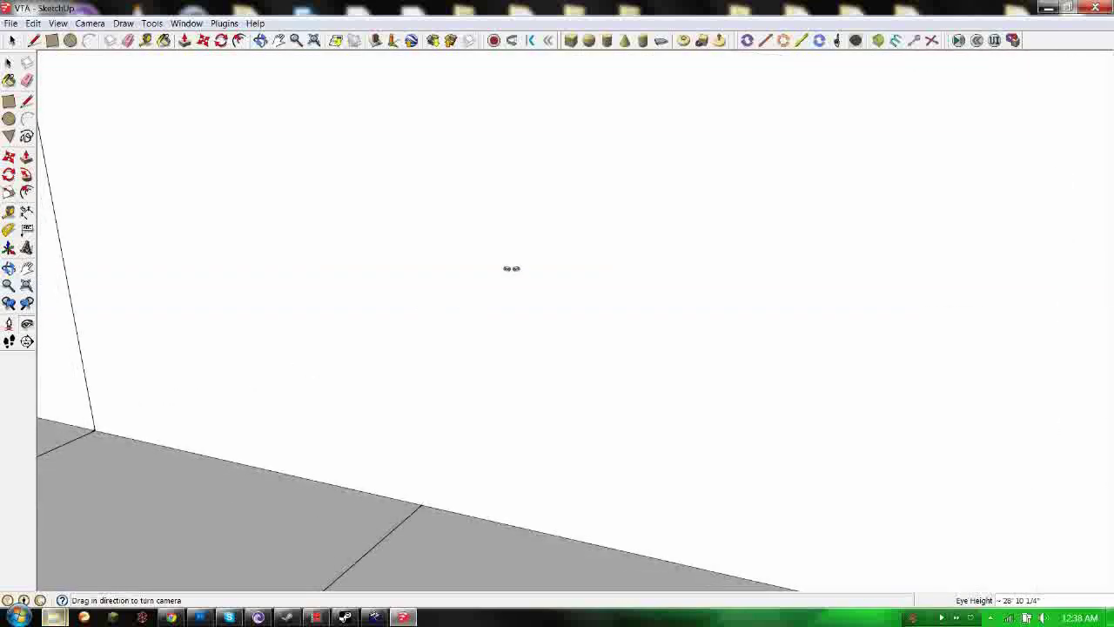
# Examine the roofless central hall from above and outside, including its walls, staircase, floor strips and adjoining lower block.
pyautogui.scroll(-10, 502, 267)
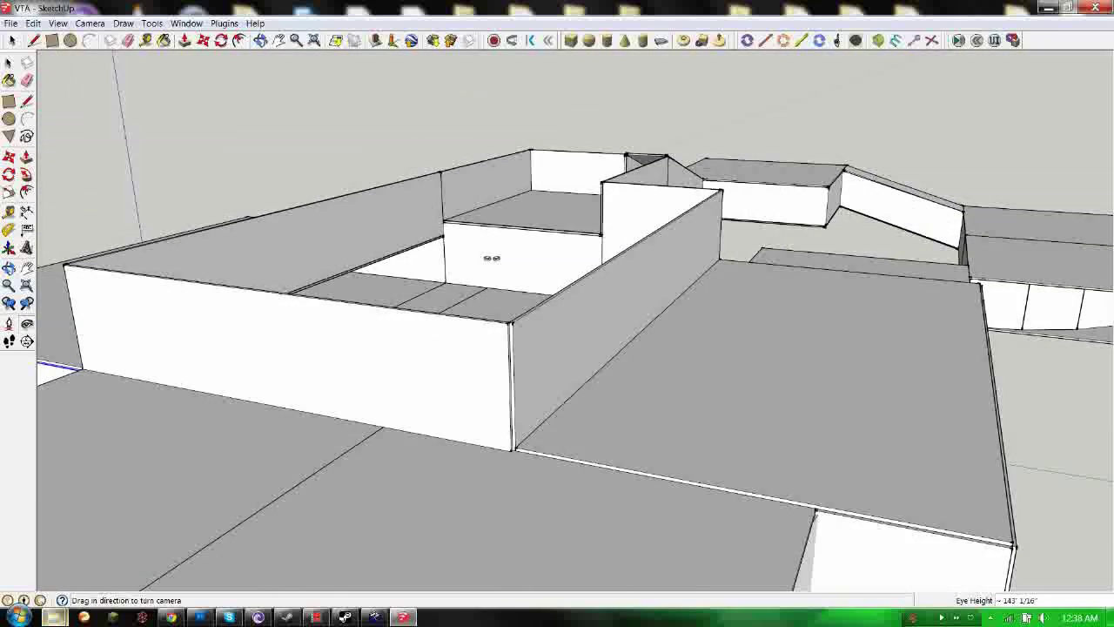
pyautogui.scroll(-4, 495, 257)
pyautogui.moveTo(577, 237); pyautogui.dragTo(320, 343, button='middle')
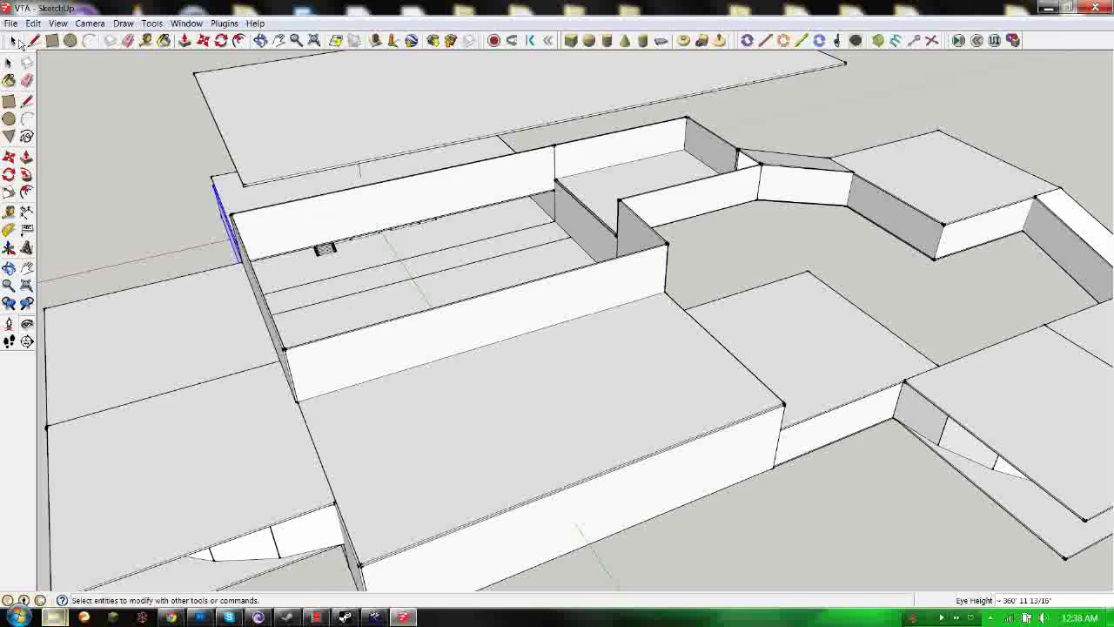
pyautogui.scroll(-3, 242, 230)
pyautogui.moveTo(242, 231); pyautogui.dragTo(114, 149, button='middle')
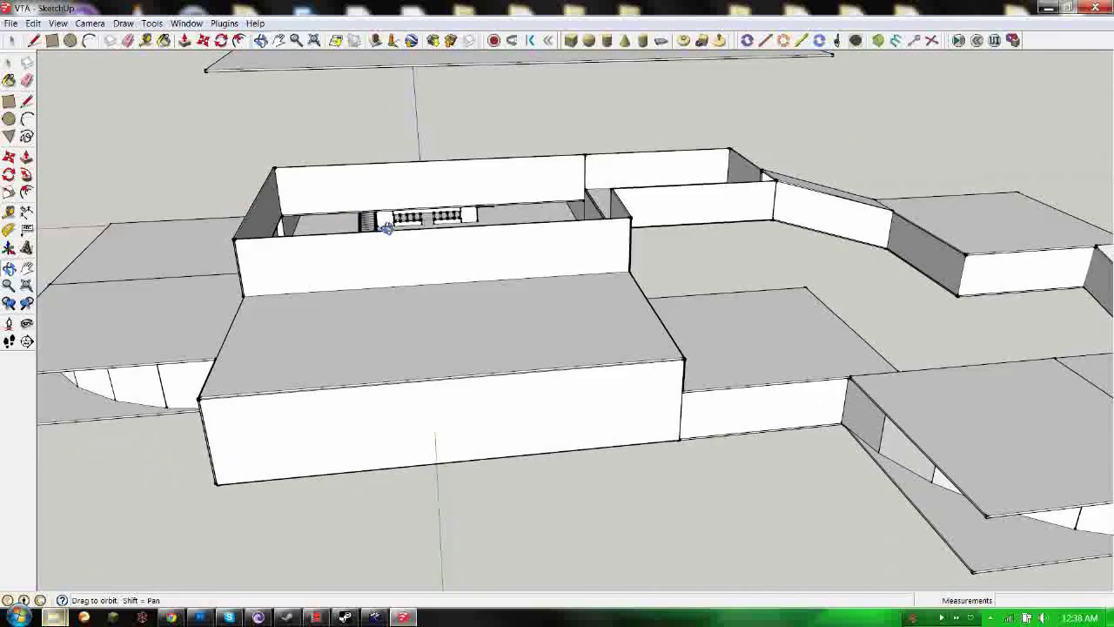
pyautogui.moveTo(366, 222); pyautogui.dragTo(497, 297, button='middle')
pyautogui.scroll(-2, 501, 297)
pyautogui.scroll(4, 567, 309)
pyautogui.moveTo(609, 293); pyautogui.dragTo(661, 404, button='middle')
pyautogui.moveTo(460, 270); pyautogui.dragTo(536, 342, button='middle')
pyautogui.moveTo(779, 241); pyautogui.dragTo(826, 142, button='middle')
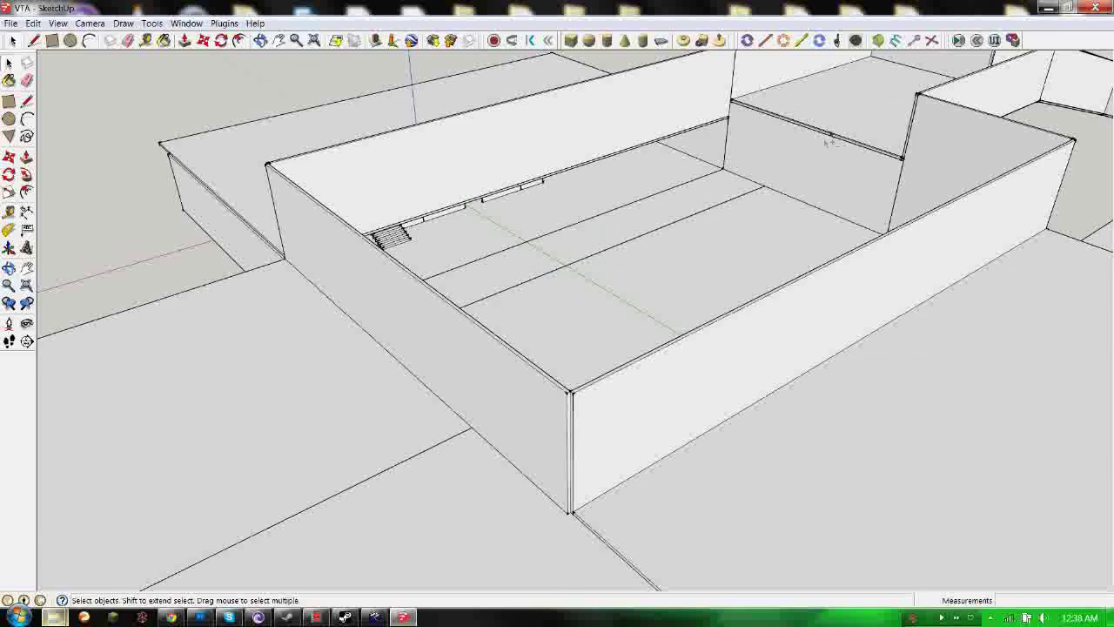
pyautogui.scroll(3, 631, 276)
pyautogui.keyDown('shift'); pyautogui.moveTo(665, 277); pyautogui.dragTo(826, 107, button='middle'); pyautogui.keyUp('shift')
pyautogui.scroll(-3, 560, 214)
# Examine the curved-wall wing up close from several angles, including its panels, overhanging roof and floor slabs.
pyautogui.keyDown('shift'); pyautogui.moveTo(659, 235); pyautogui.dragTo(510, 244, button='middle'); pyautogui.keyUp('shift')
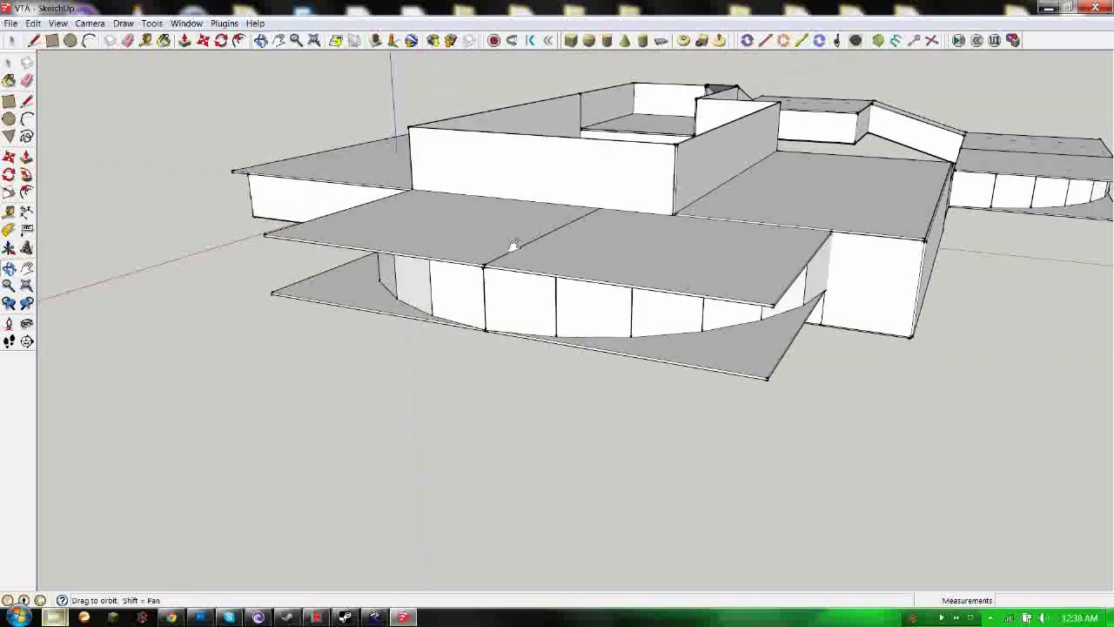
pyautogui.scroll(3, 381, 334)
pyautogui.scroll(3, 278, 337)
pyautogui.scroll(-3, 279, 337)
pyautogui.moveTo(438, 365); pyautogui.dragTo(451, 207, button='middle')
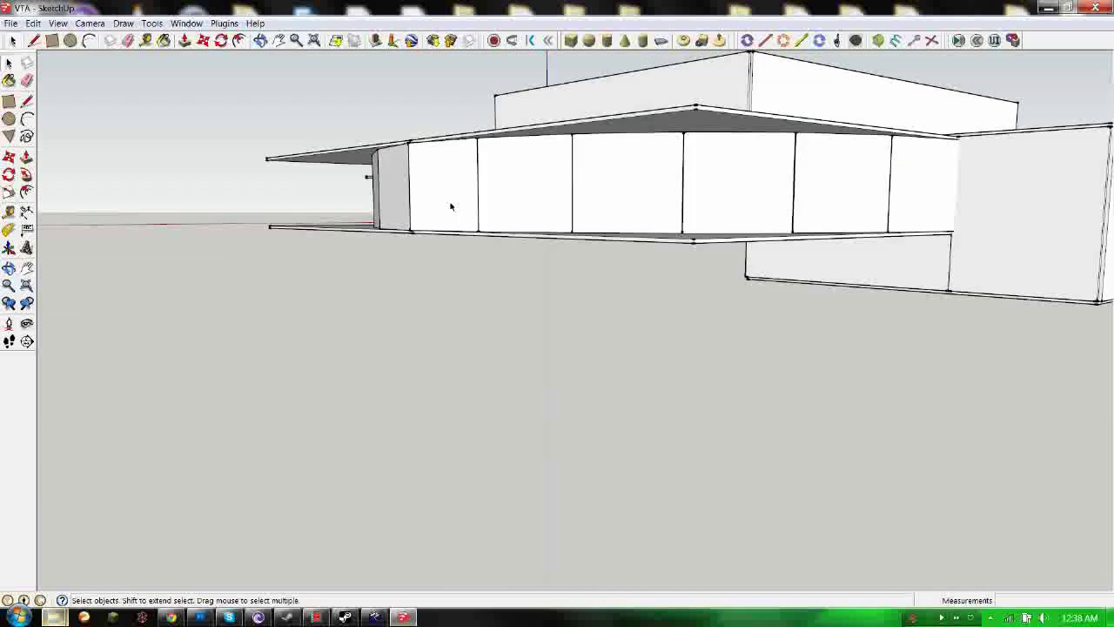
pyautogui.moveTo(387, 152); pyautogui.dragTo(493, 354, button='middle')
pyautogui.moveTo(718, 296)
pyautogui.mouseDown(button='middle')
pyautogui.moveTo(649, 318)
pyautogui.moveTo(534, 328)
pyautogui.moveTo(430, 361)
pyautogui.mouseUp(button='middle')
pyautogui.keyDown('shift'); pyautogui.moveTo(670, 347); pyautogui.dragTo(510, 331, button='middle'); pyautogui.keyUp('shift')
pyautogui.moveTo(352, 264); pyautogui.dragTo(457, 174, button='middle')
pyautogui.scroll(6, 449, 343)
pyautogui.moveTo(482, 288); pyautogui.dragTo(569, 283, button='middle')
pyautogui.moveTo(274, 319); pyautogui.dragTo(396, 278)
pyautogui.scroll(-3, 314, 289)
pyautogui.moveTo(512, 234); pyautogui.dragTo(257, 236)
pyautogui.moveTo(346, 232); pyautogui.dragTo(280, 275, button='middle')
pyautogui.moveTo(367, 400); pyautogui.dragTo(583, 294)
pyautogui.moveTo(585, 294); pyautogui.dragTo(694, 283, button='middle')
pyautogui.moveTo(694, 283); pyautogui.dragTo(783, 256)
pyautogui.moveTo(783, 256); pyautogui.dragTo(473, 318, button='middle')
# Examine the whole VTA building from above and several sides, comparing the hall, raised roof, angled corridors and both curved-wall wings.
pyautogui.scroll(-6, 401, 285)
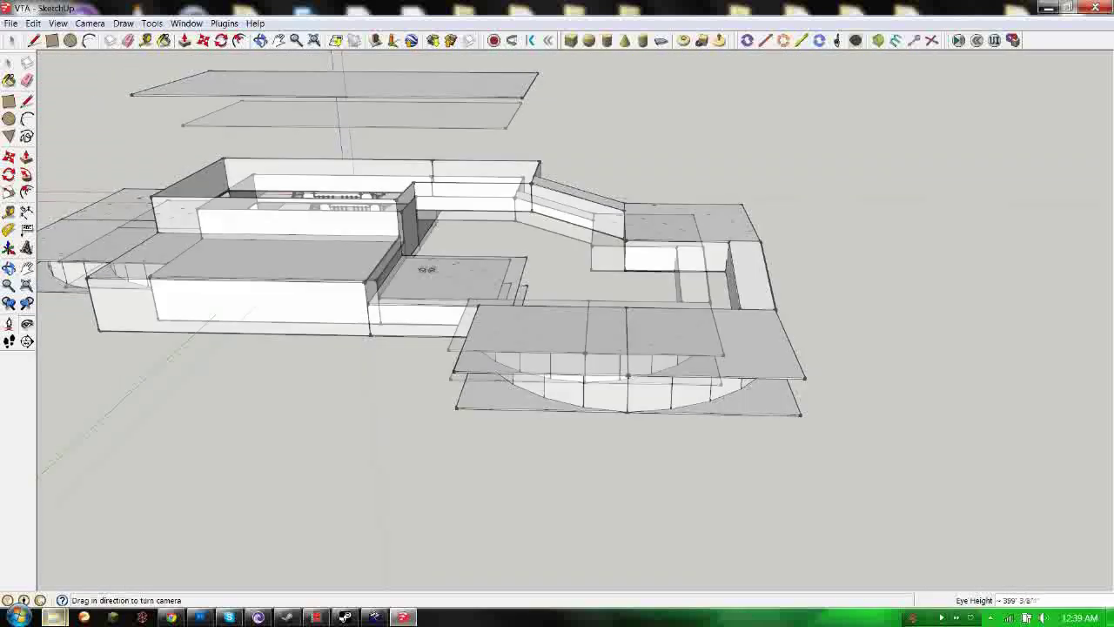
pyautogui.scroll(-3, 427, 269)
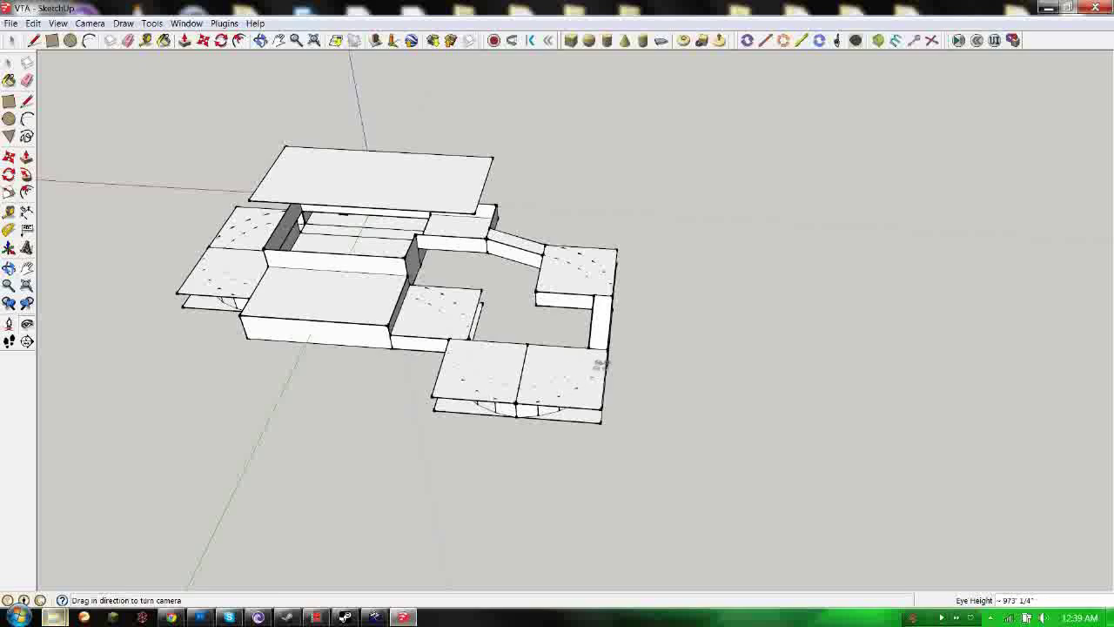
pyautogui.moveTo(570, 275); pyautogui.dragTo(633, 294, button='middle')
pyautogui.moveTo(471, 254); pyautogui.dragTo(512, 270, button='middle')
pyautogui.scroll(10, 413, 294)
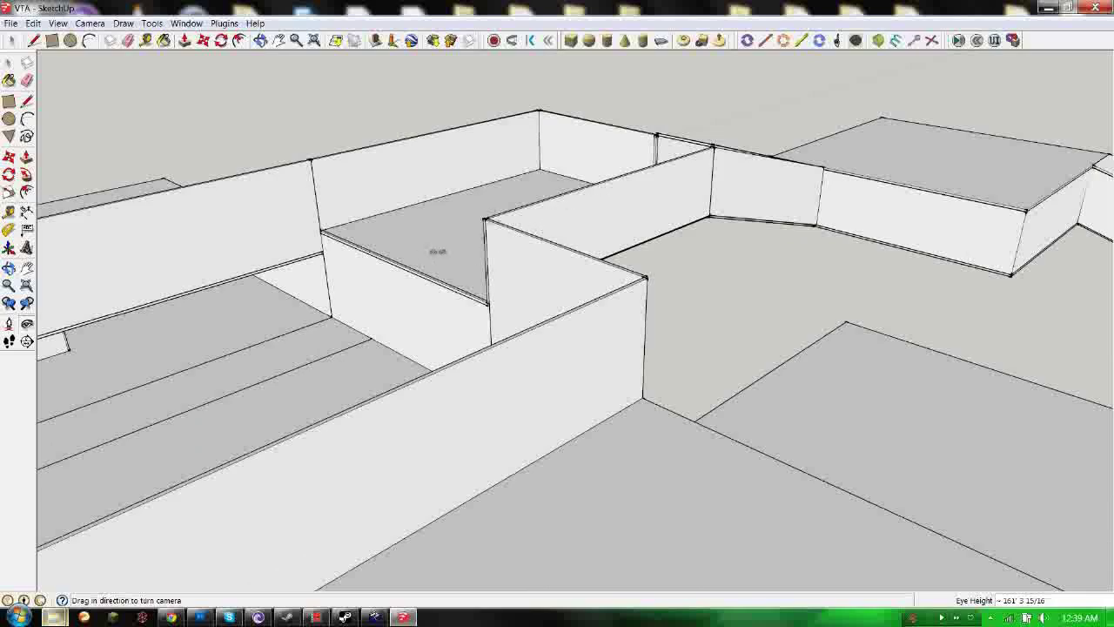
pyautogui.moveTo(438, 251)
pyautogui.mouseDown(button='middle')
pyautogui.moveTo(329, 288)
pyautogui.moveTo(681, 238)
pyautogui.mouseUp(button='middle')
pyautogui.scroll(-5, 329, 289)
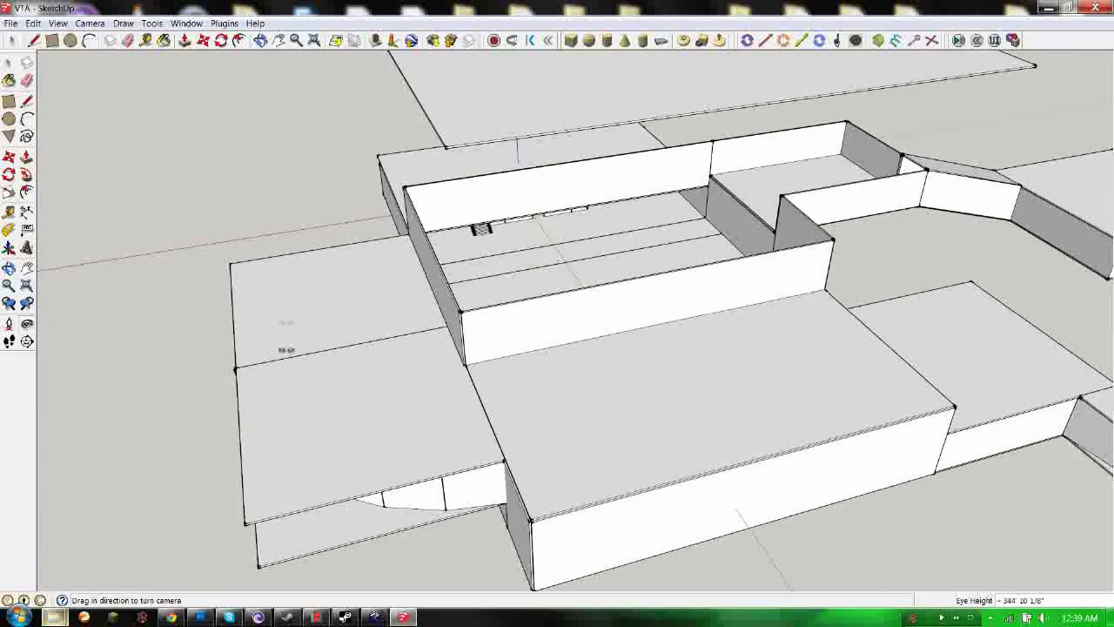
pyautogui.moveTo(920, 383)
pyautogui.keyDown('shift'); pyautogui.mouseDown(button='middle')
pyautogui.moveTo(776, 365)
pyautogui.moveTo(739, 336)
pyautogui.mouseUp(button='middle'); pyautogui.keyUp('shift')
pyautogui.scroll(-4, 739, 336)
pyautogui.moveTo(460, 328)
pyautogui.mouseDown(button='middle')
pyautogui.moveTo(651, 372)
pyautogui.moveTo(506, 331)
pyautogui.mouseUp(button='middle')
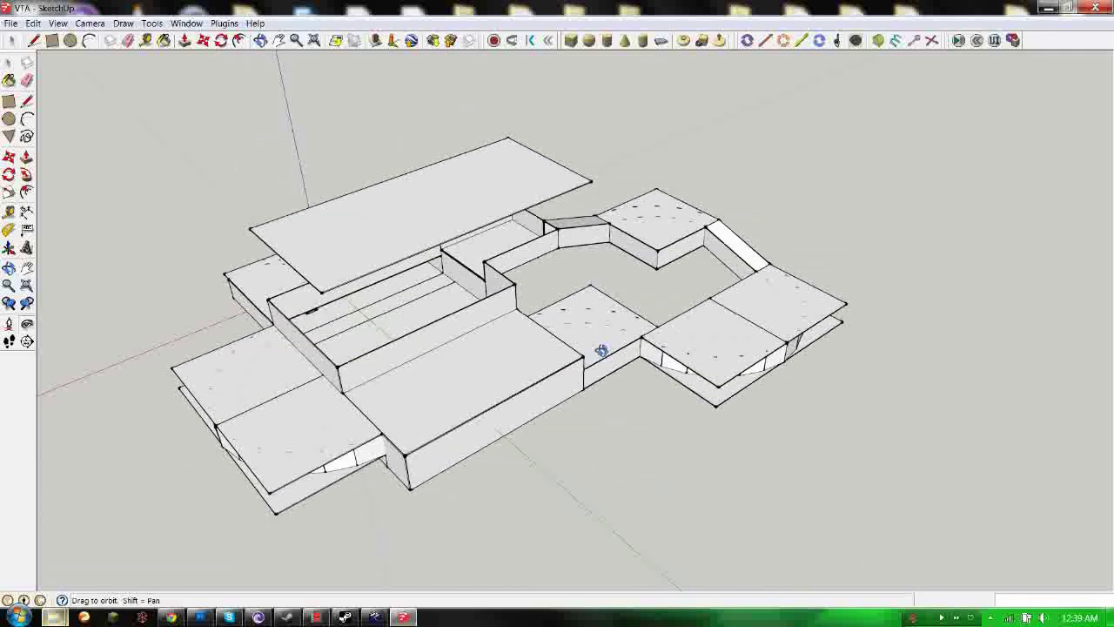
pyautogui.moveTo(601, 350); pyautogui.dragTo(463, 274, button='middle')
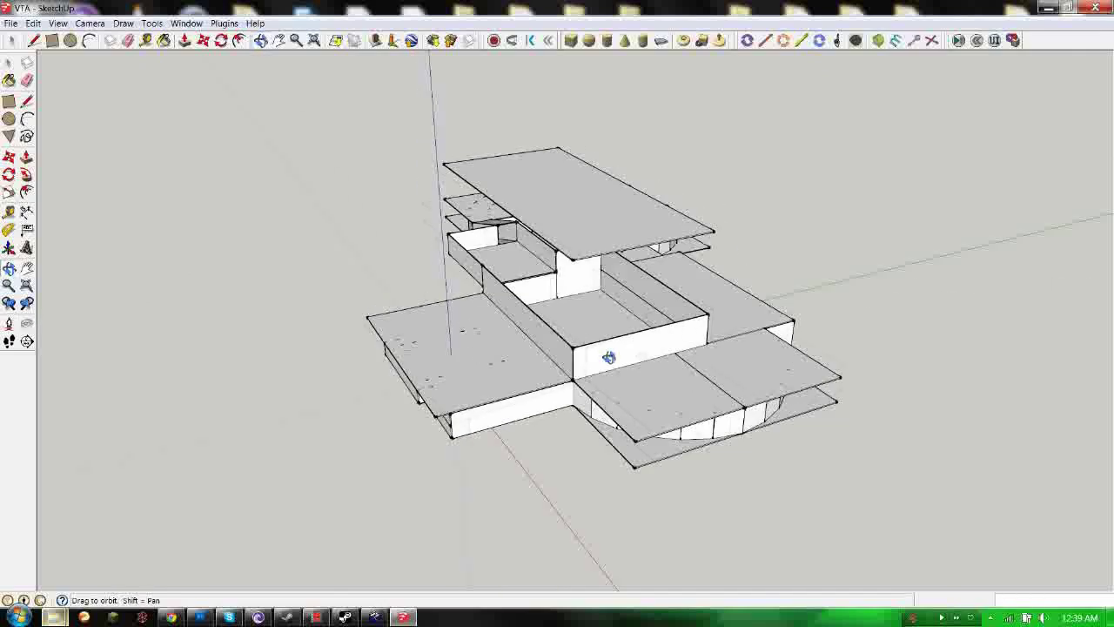
pyautogui.moveTo(879, 316)
pyautogui.mouseDown(button='middle')
pyautogui.moveTo(705, 207)
pyautogui.moveTo(510, 154)
pyautogui.moveTo(448, 116)
pyautogui.moveTo(94, 376)
pyautogui.moveTo(635, 386)
pyautogui.moveTo(528, 334)
pyautogui.moveTo(684, 385)
pyautogui.mouseUp(button='middle')
pyautogui.scroll(10, 610, 383)
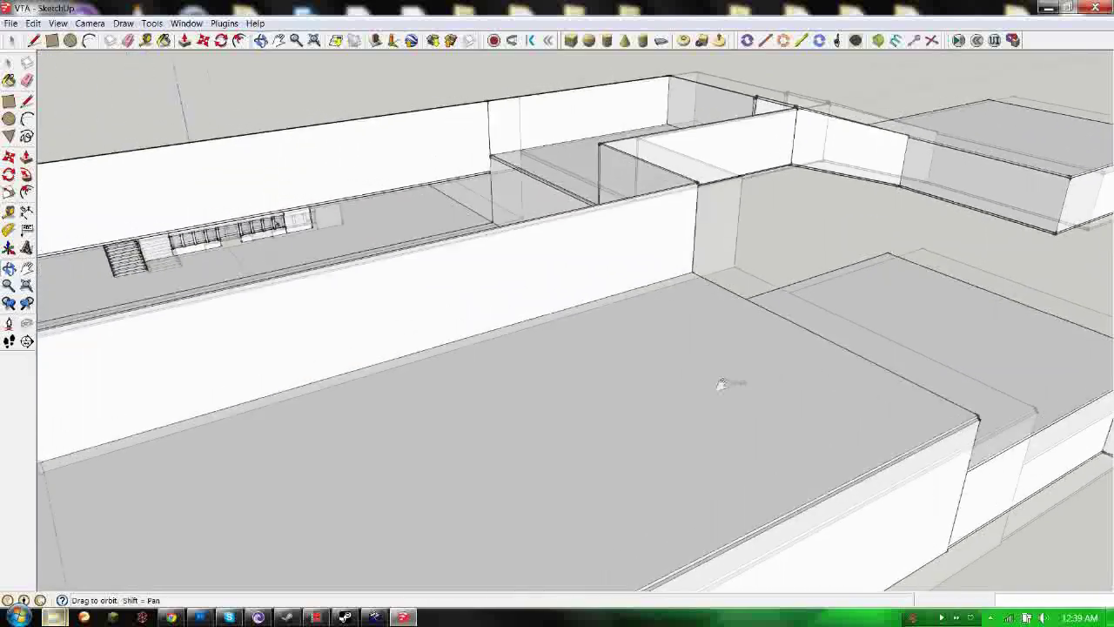
pyautogui.scroll(-4, 697, 379)
pyautogui.scroll(-15, 698, 378)
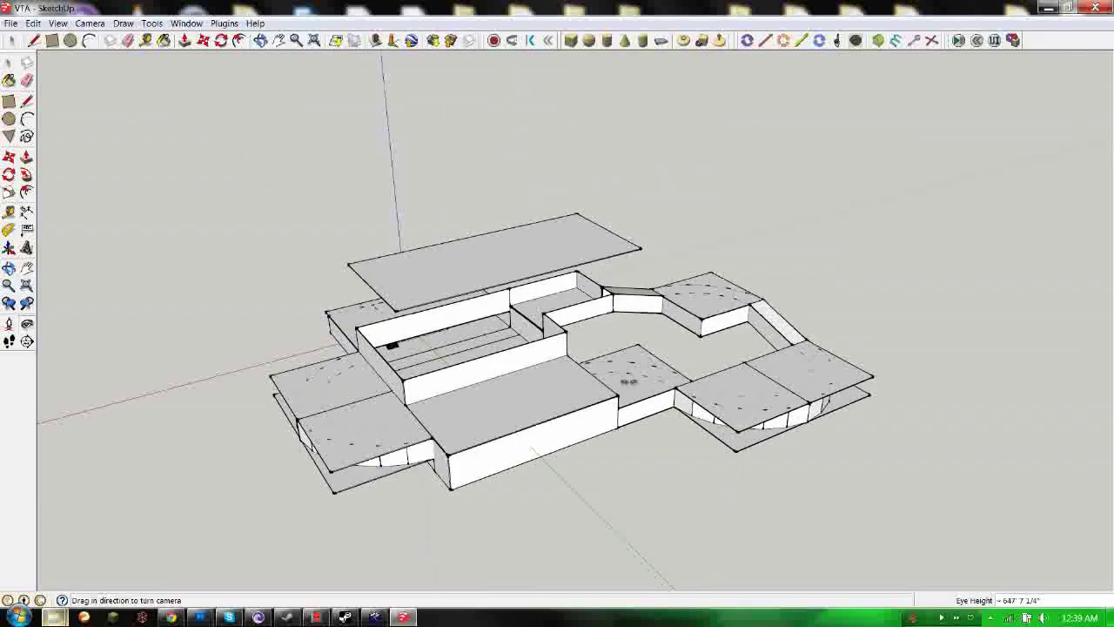
pyautogui.moveTo(674, 376); pyautogui.dragTo(597, 354, button='middle')
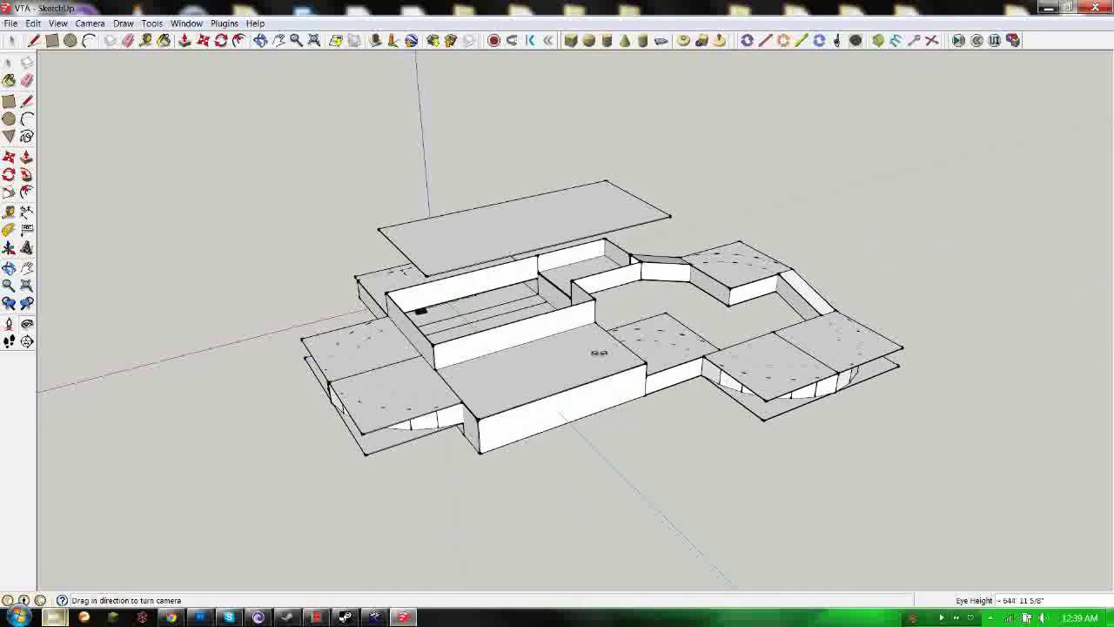
pyautogui.scroll(3, 604, 353)
pyautogui.scroll(-4, 600, 350)
pyautogui.scroll(3, 609, 353)
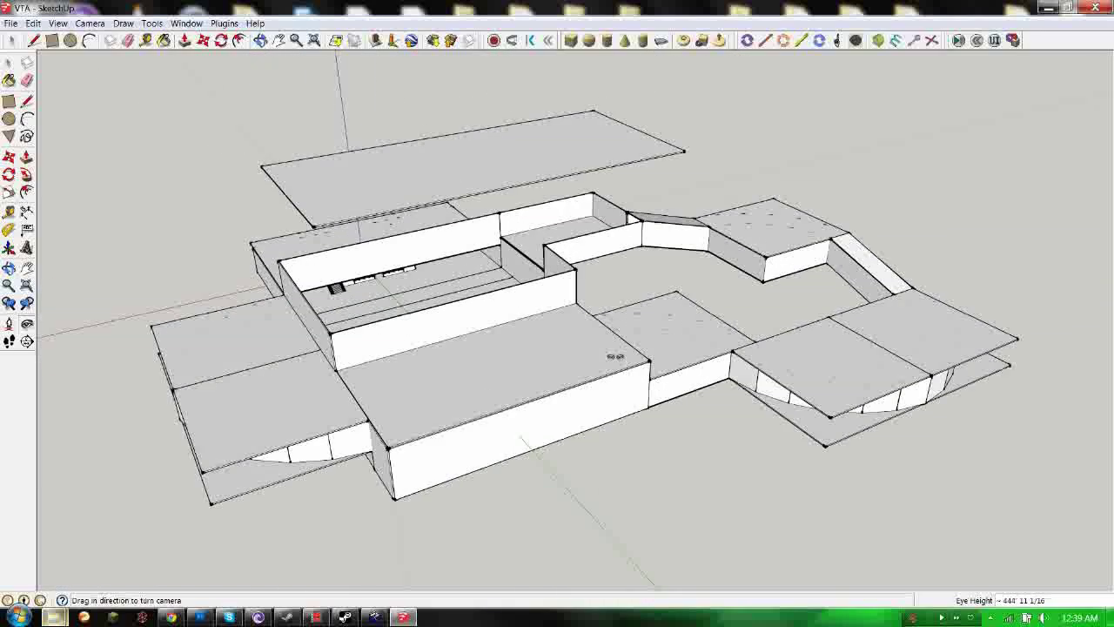
pyautogui.moveTo(574, 351); pyautogui.dragTo(608, 342, button='middle')
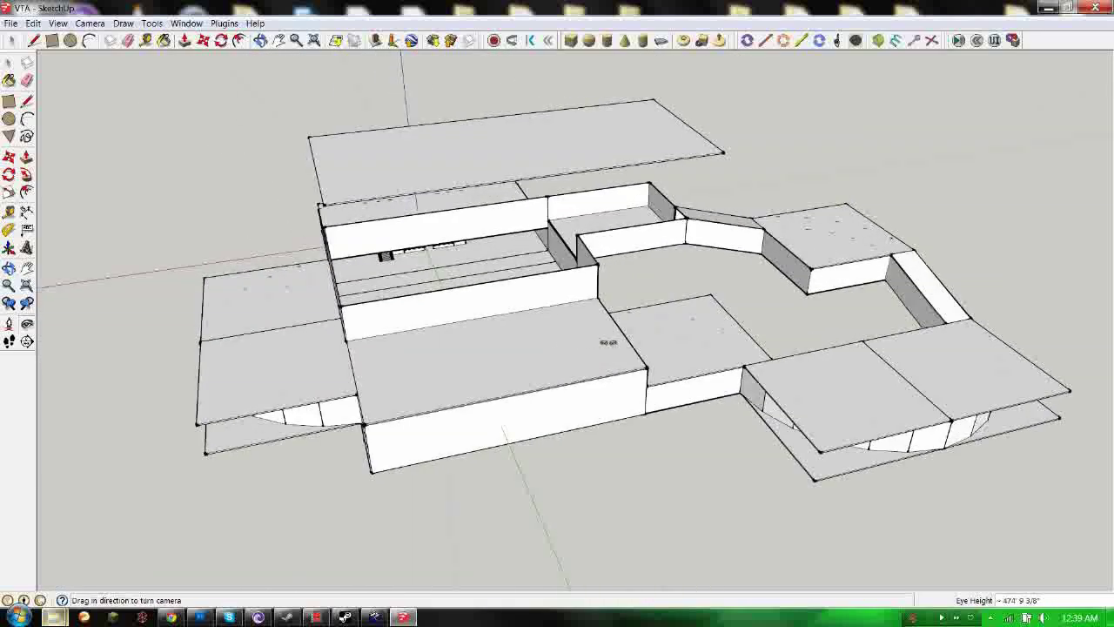
# Close SketchUp, then bring up the empty Hammer editor and close it too.
pyautogui.click(12, 23)
pyautogui.click(3, 27)
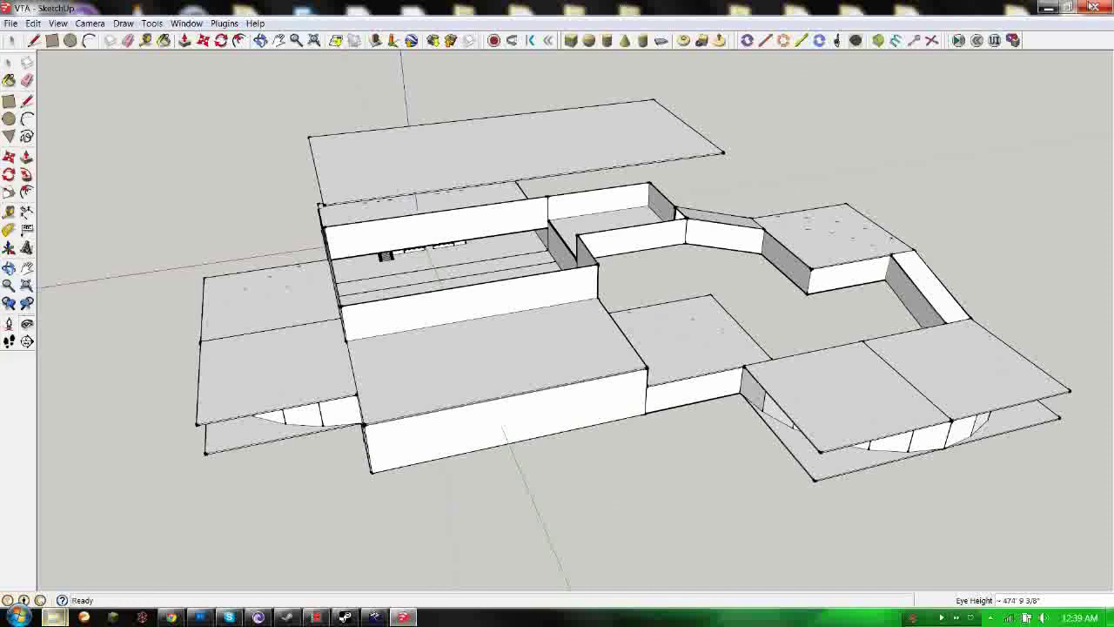
pyautogui.click(1095, 8)
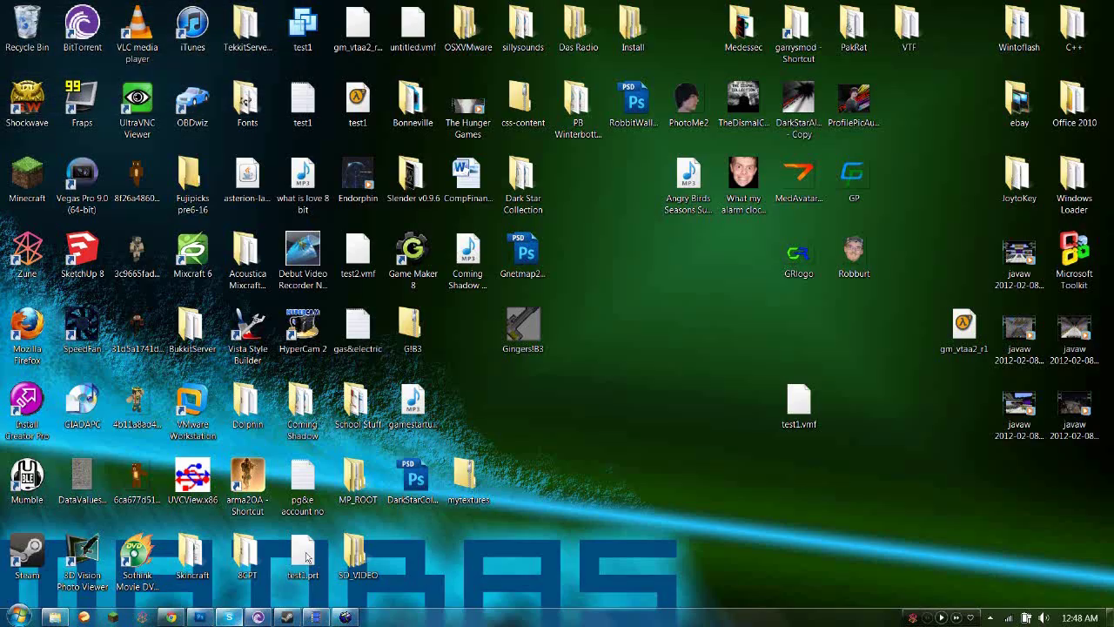
pyautogui.click(343, 618)
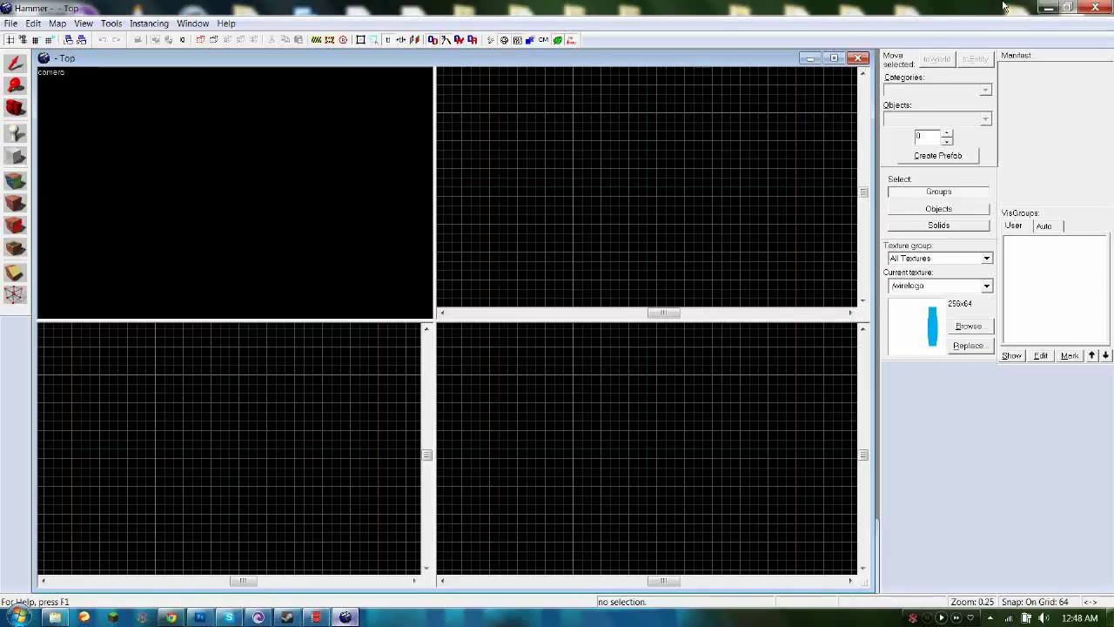
pyautogui.click(1094, 8)
# Switch to the Steam library, list all games instead of tools, and launch Garry's Mod.
pyautogui.click(286, 617)
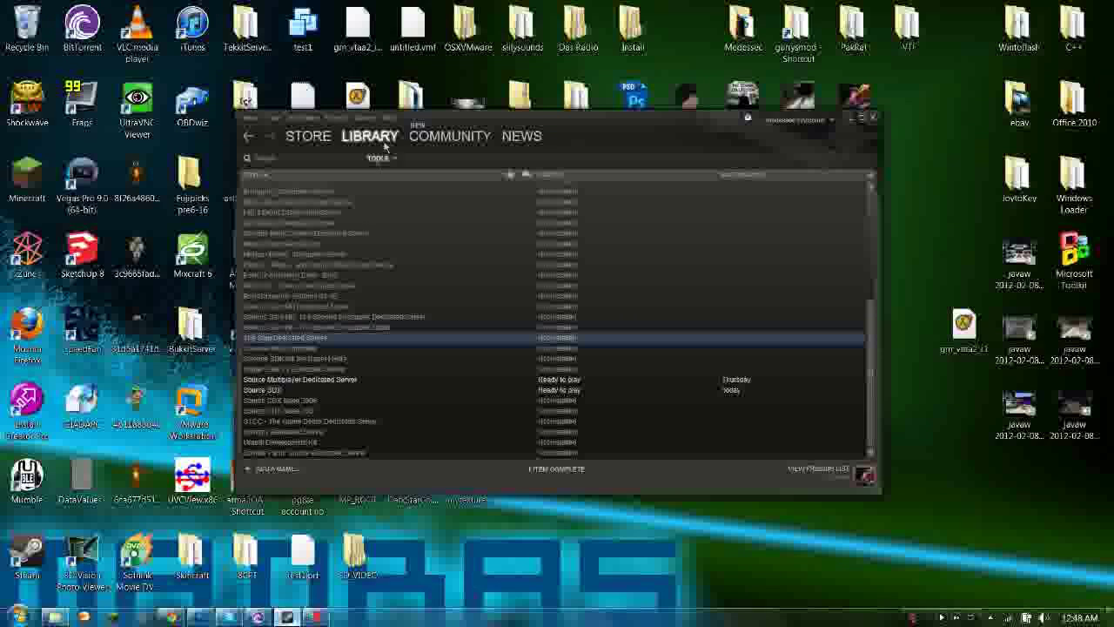
pyautogui.click(383, 159)
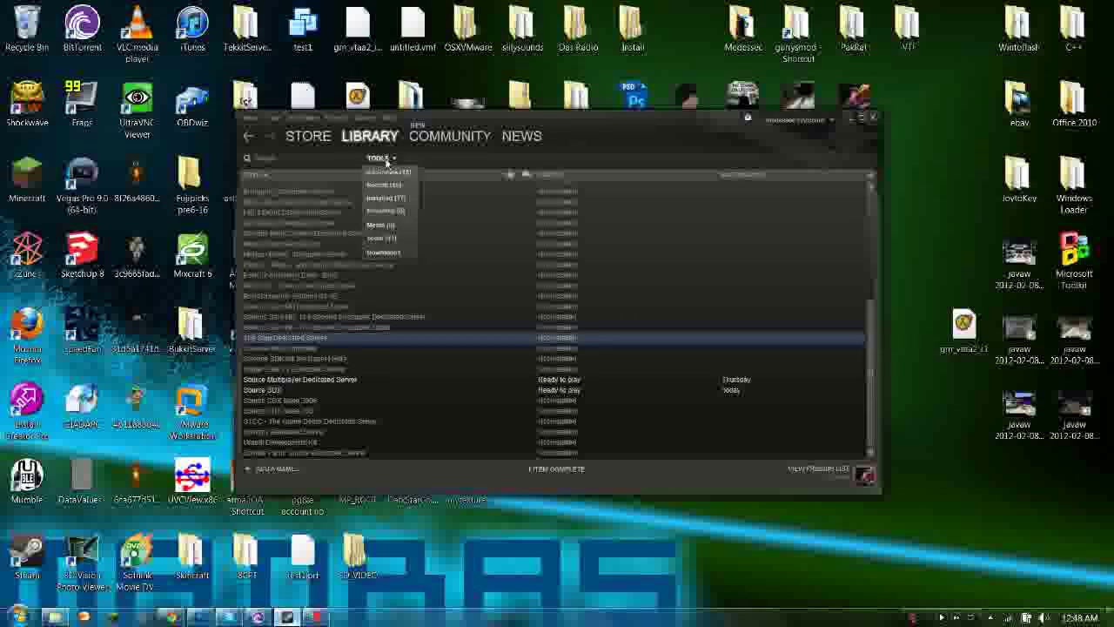
pyautogui.click(383, 181)
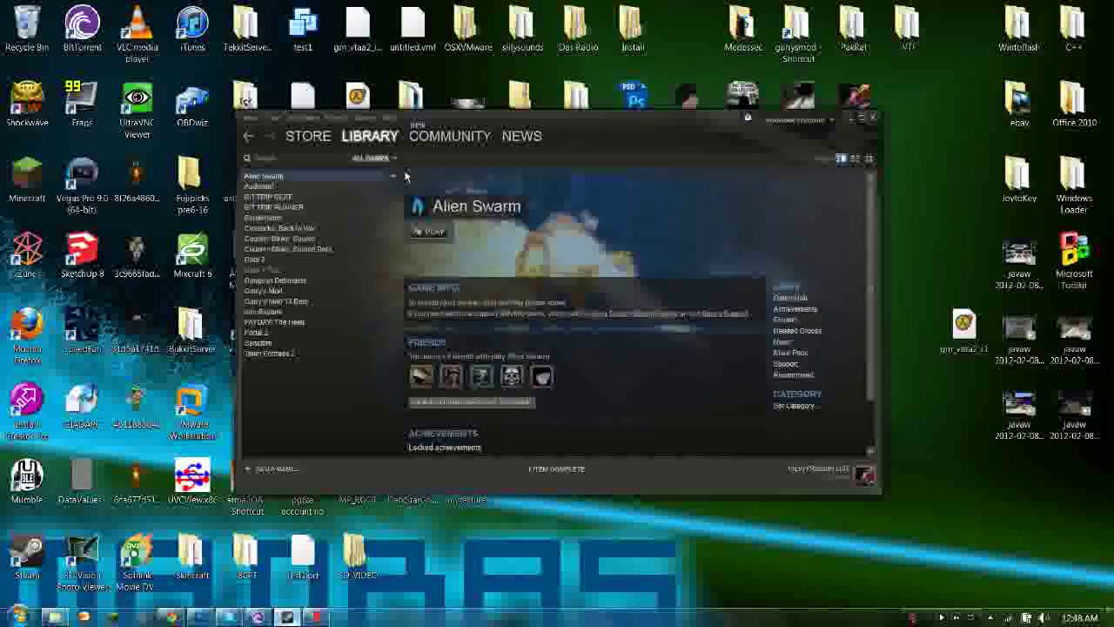
pyautogui.doubleClick(270, 290)
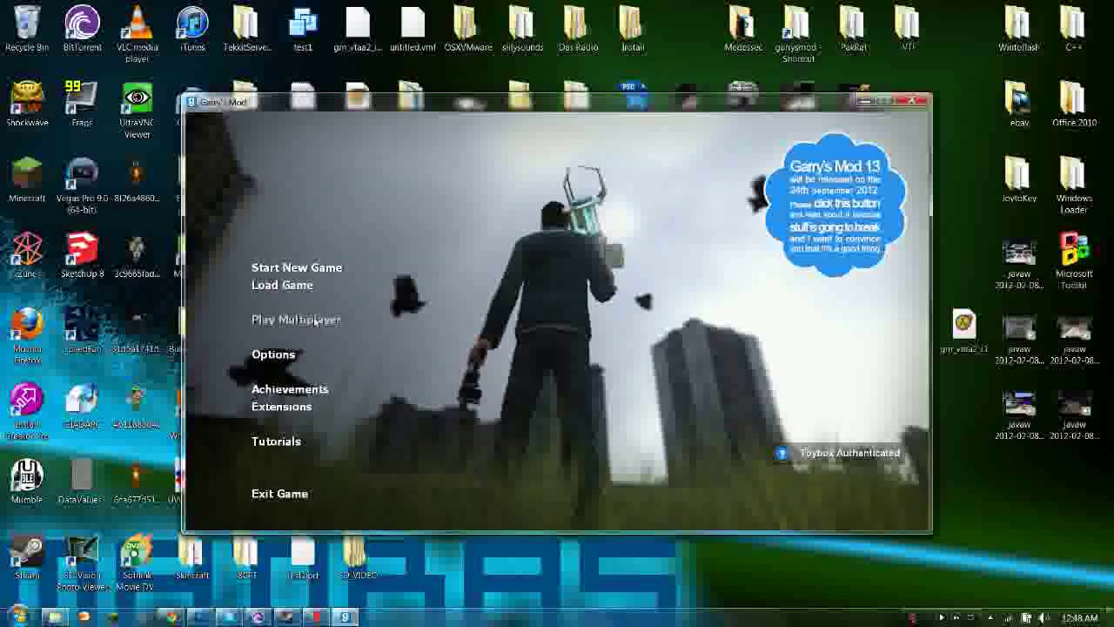
# Run gui_allowhtml in the Garry's Mod developer console and start a session on the building map.
pyautogui.press('`')
pyautogui.write('gui_allowhtml')
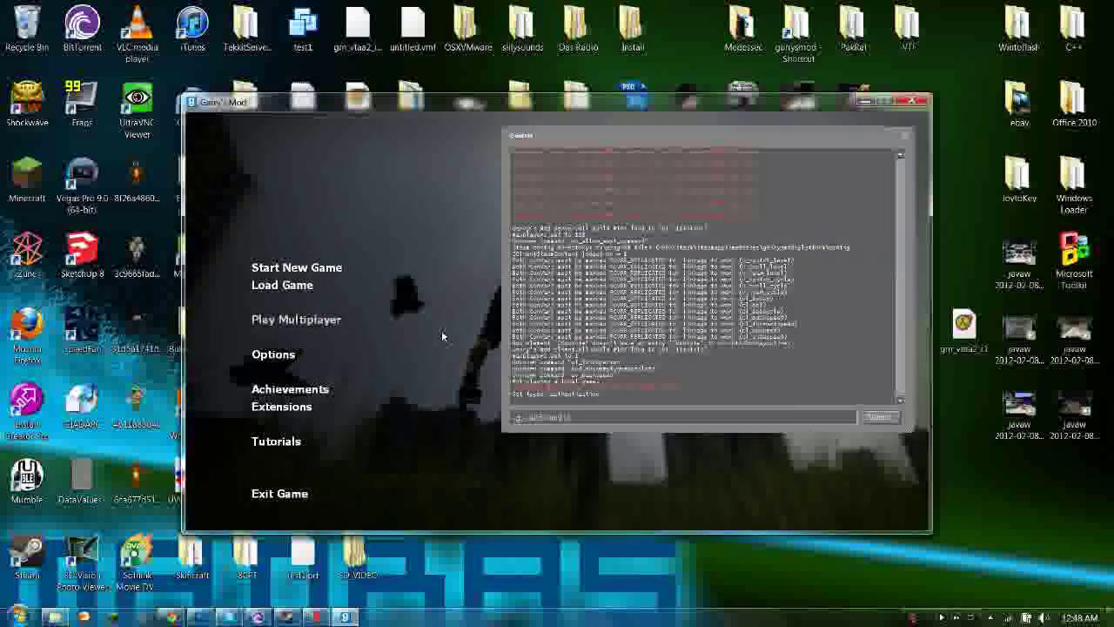
pyautogui.press('Return')
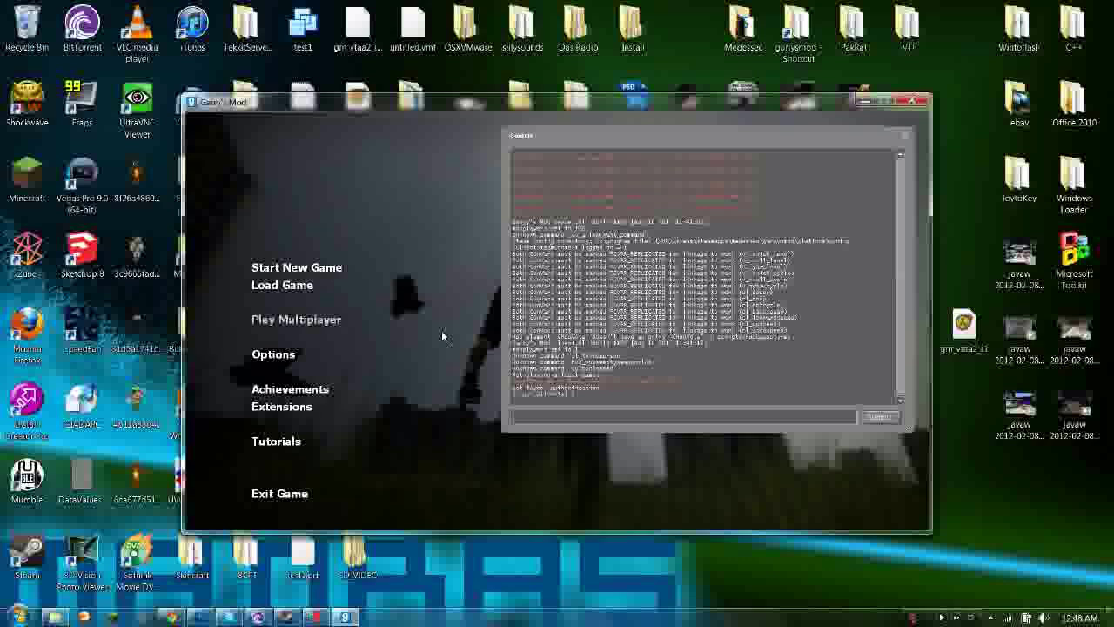
pyautogui.click(310, 317)
pyautogui.doubleClick(389, 270)
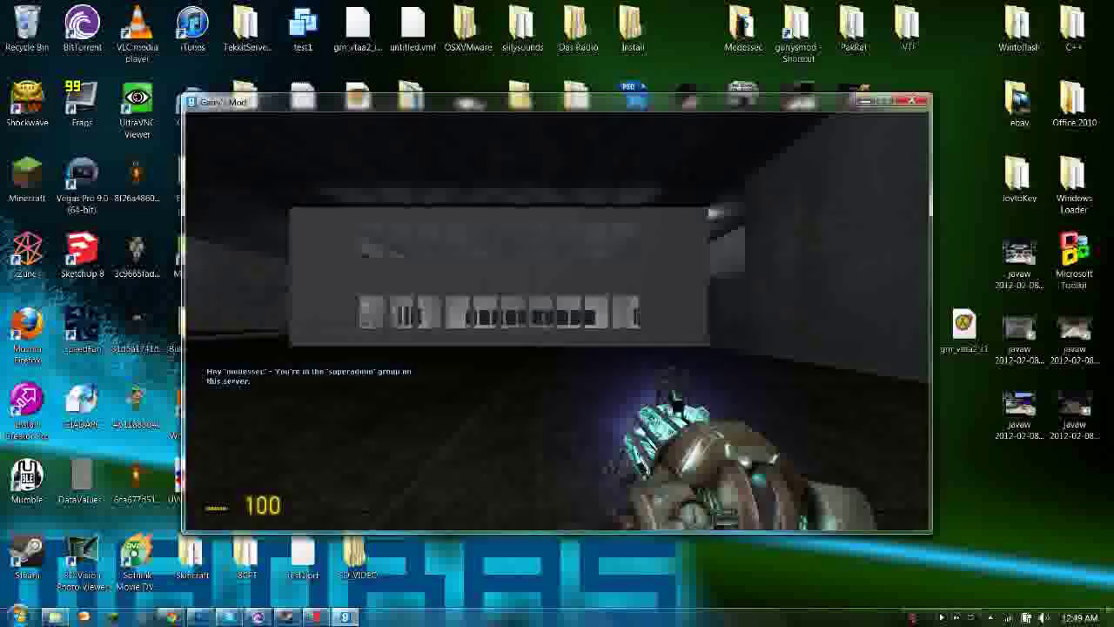
# Walk through the building map's dark hall in first person with the revolver drawn, viewing the windowed block and ceiling lights.
pyautogui.press('w')
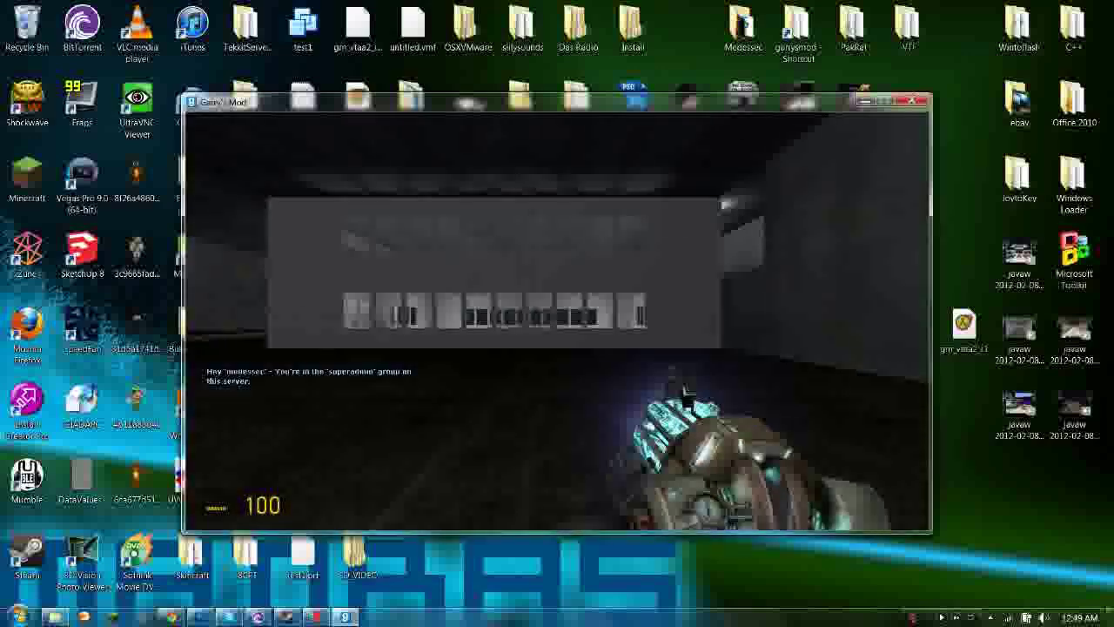
pyautogui.scroll(1, 558, 321)
pyautogui.click(557, 320)
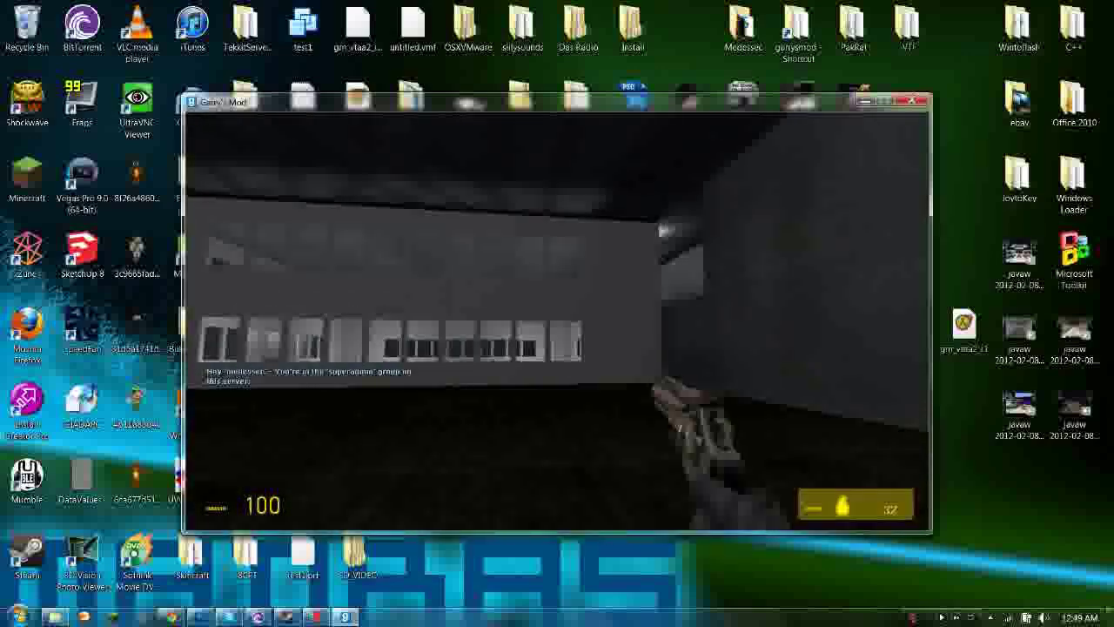
pyautogui.press('w')
pyautogui.press('w')
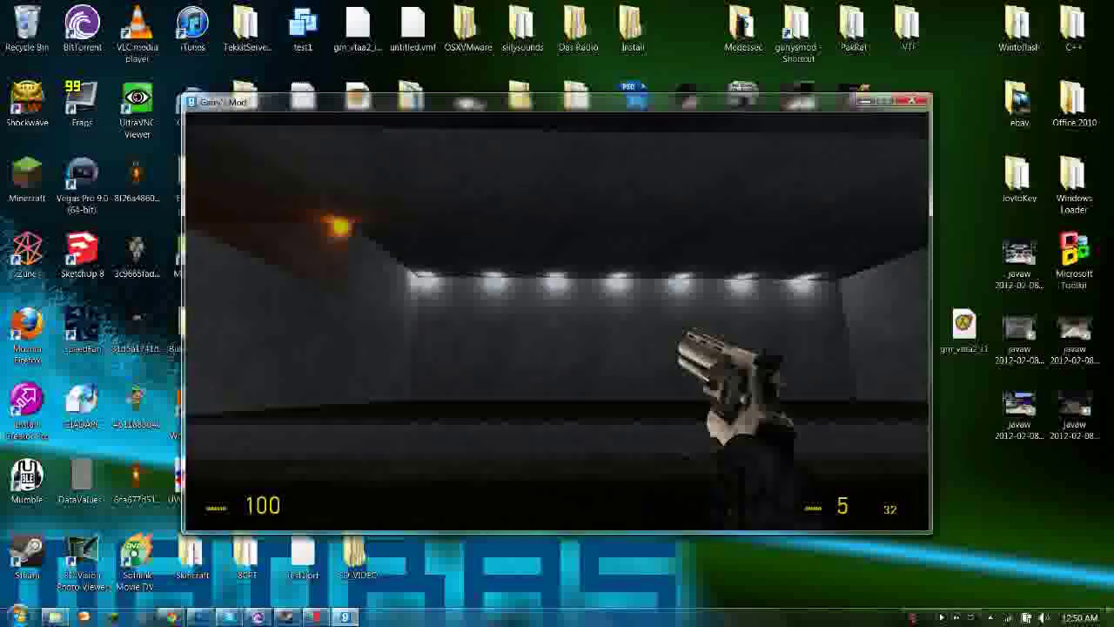
# Walk across the main hall to the curved corridor entrance, firing the revolver along the way.
pyautogui.press('w')
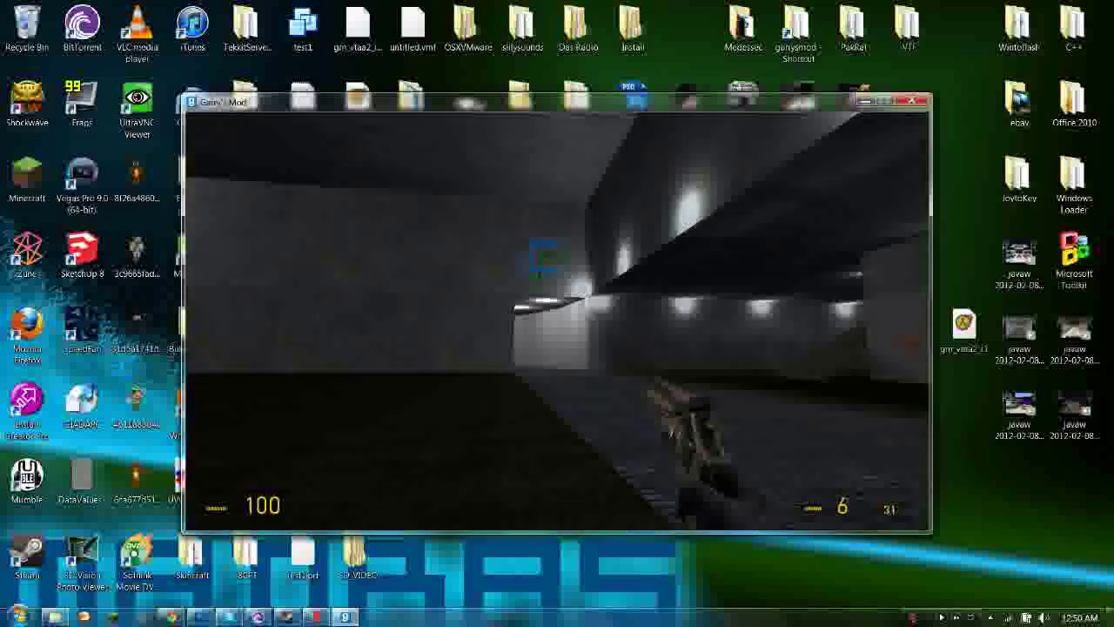
pyautogui.click(557, 322)
pyautogui.click(557, 322)
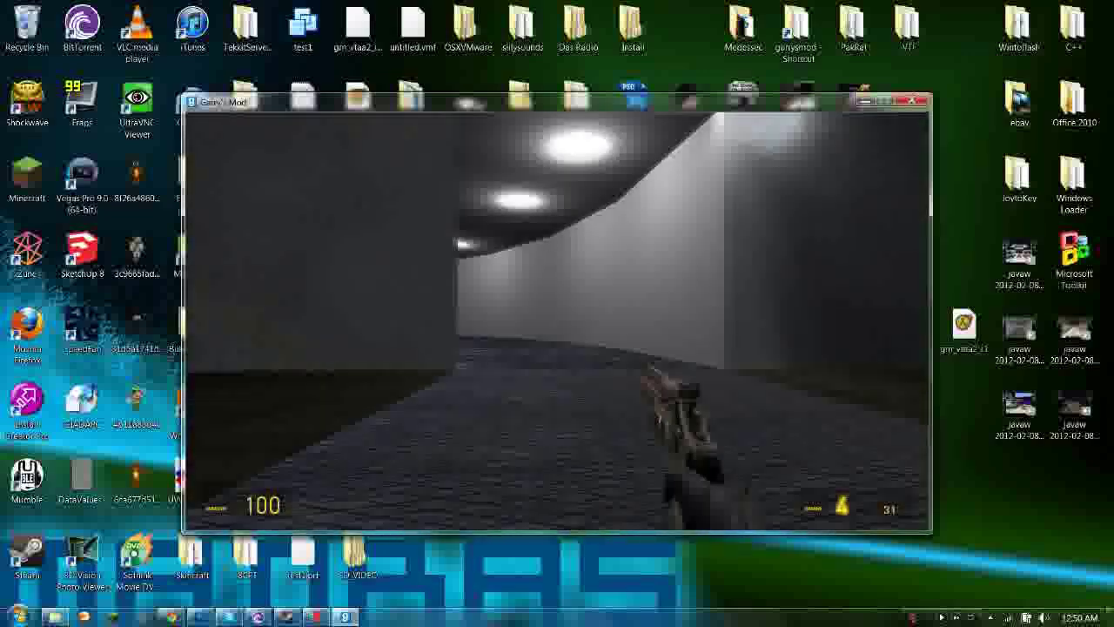
pyautogui.click(557, 321)
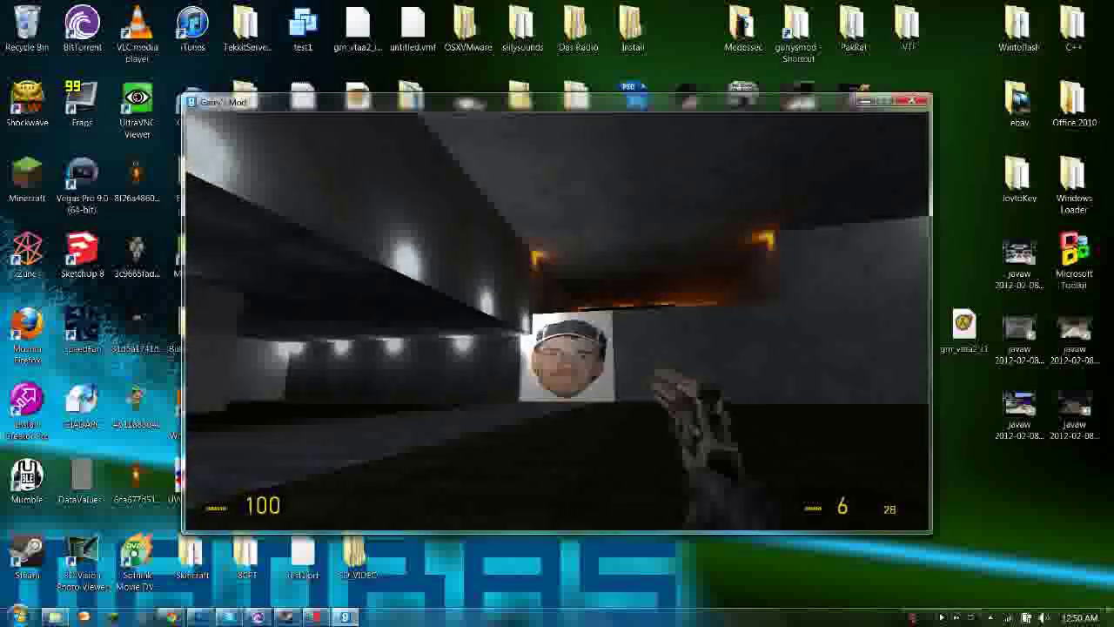
# Spawn a white Volkswagen hatchback from the spawnable vehicles in the main hall and get into it.
pyautogui.press('q')
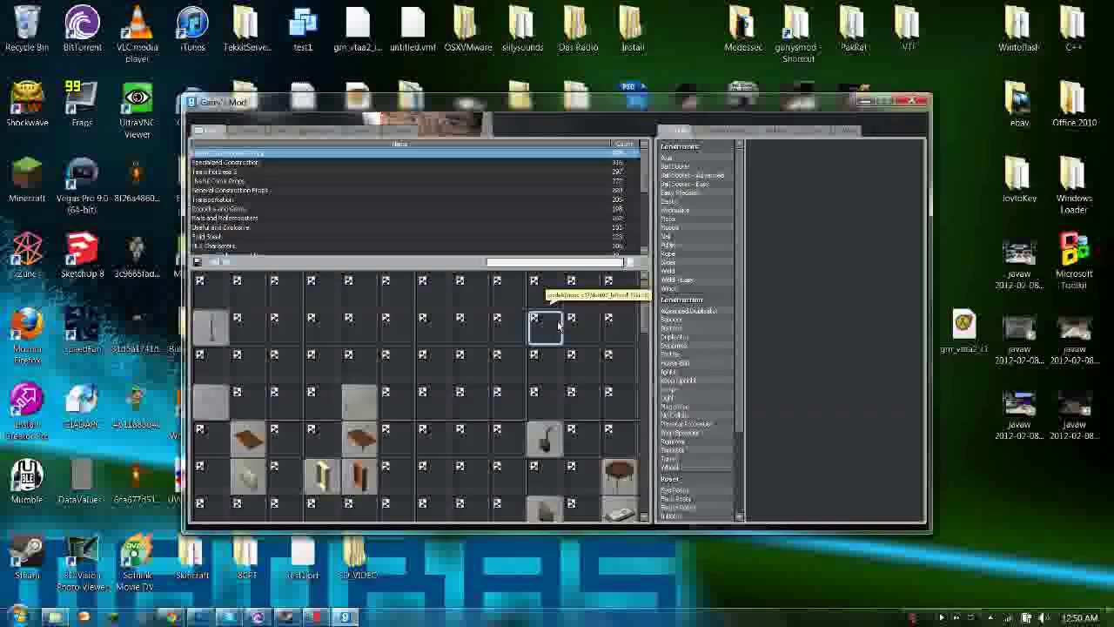
pyautogui.click(364, 131)
pyautogui.click(365, 132)
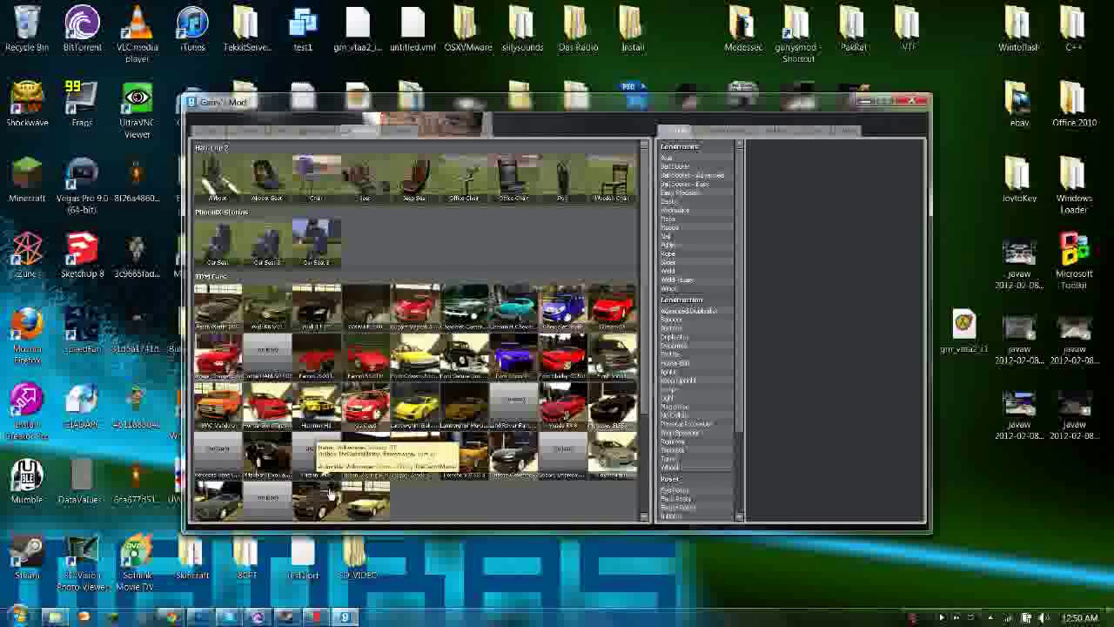
pyautogui.press('q')
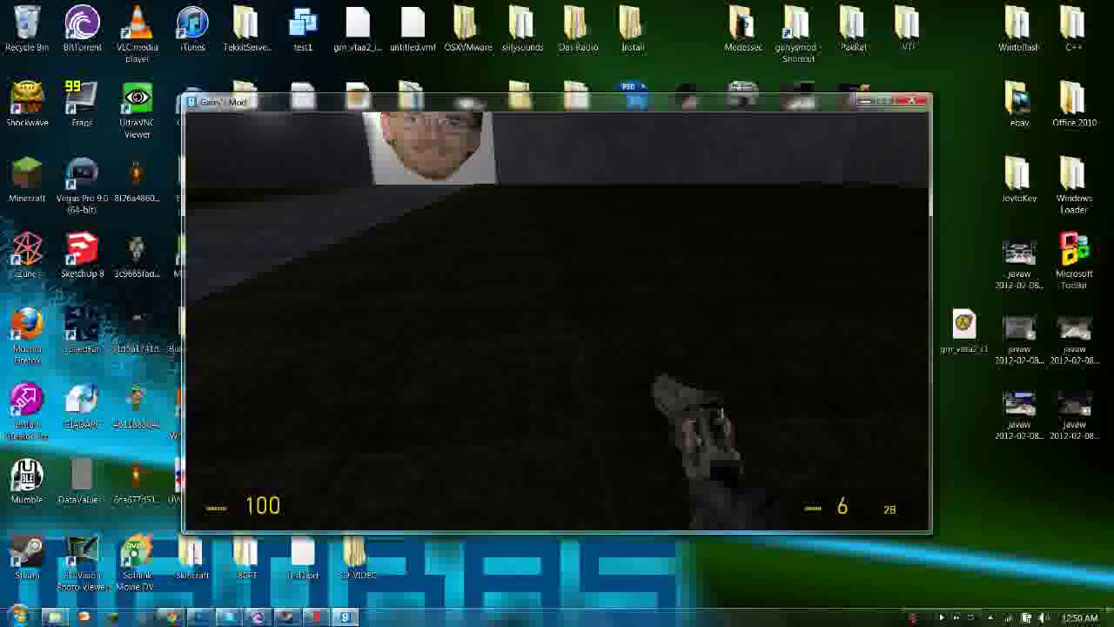
pyautogui.press('w')
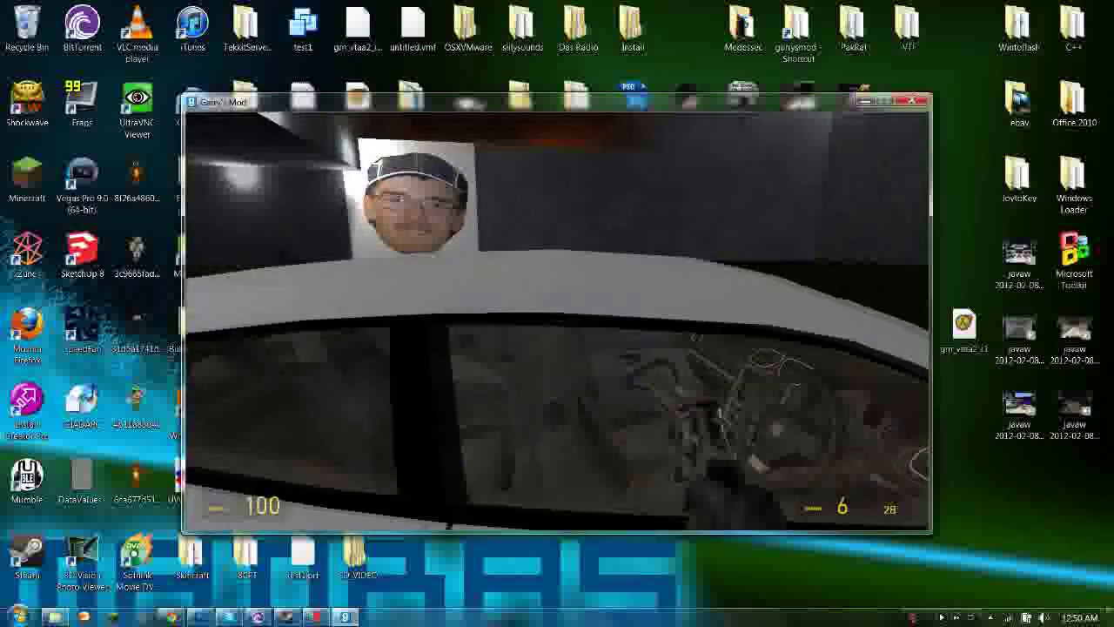
pyautogui.press('e')
pyautogui.press('s')
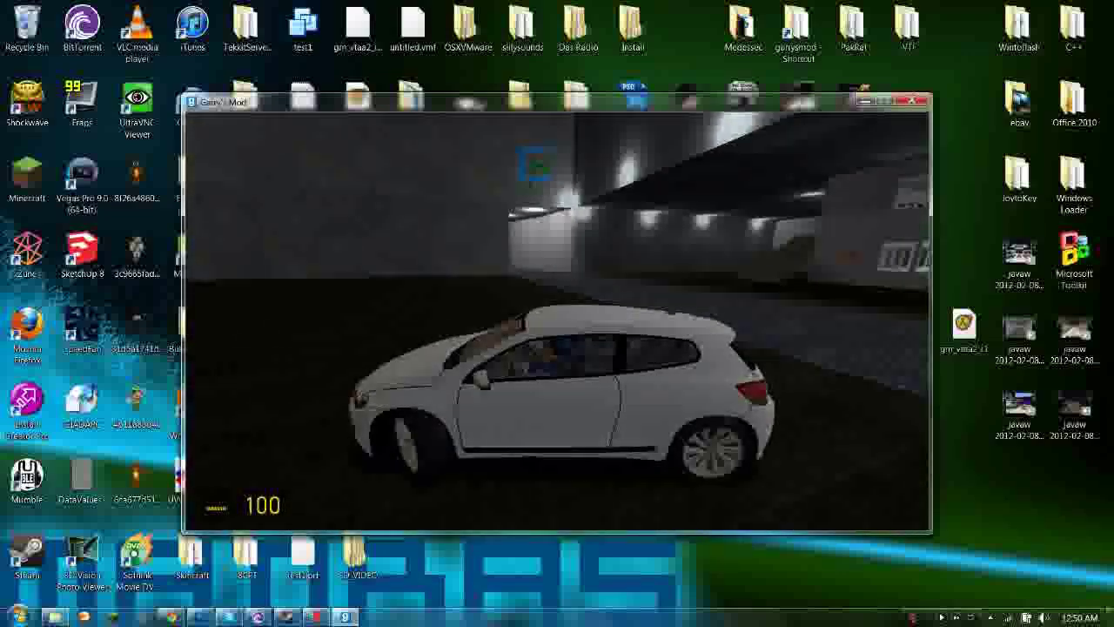
# Drive the car from the main hall into the curved corridor and follow it to the green-lit hall.
pyautogui.press('w')
pyautogui.press('d')
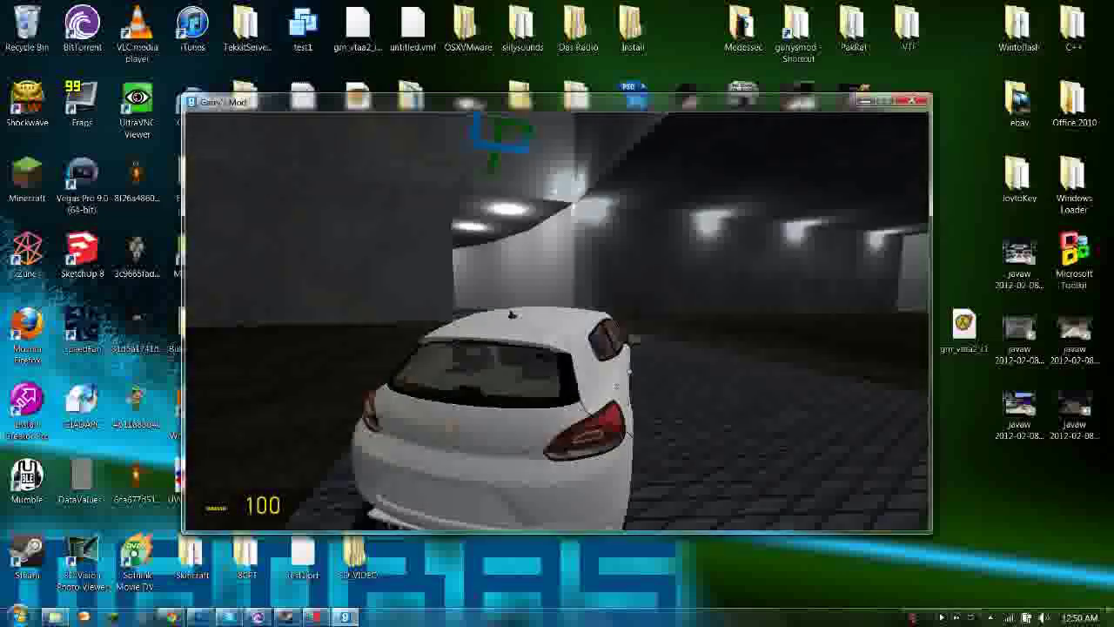
pyautogui.press('w')
pyautogui.press('a')
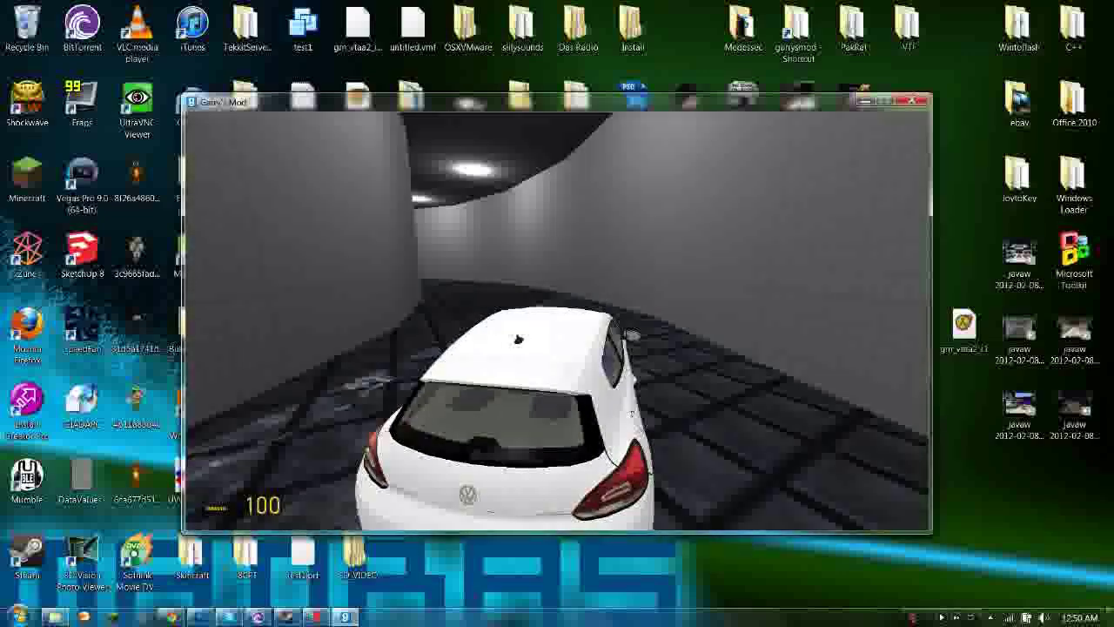
pyautogui.press('w')
pyautogui.press('a')
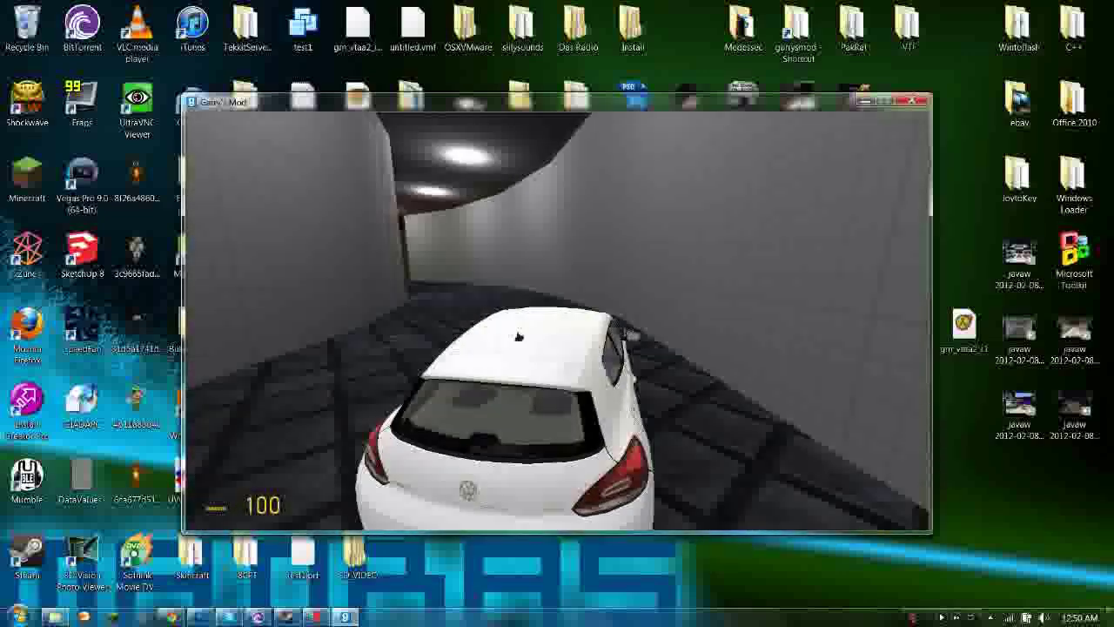
pyautogui.press('w')
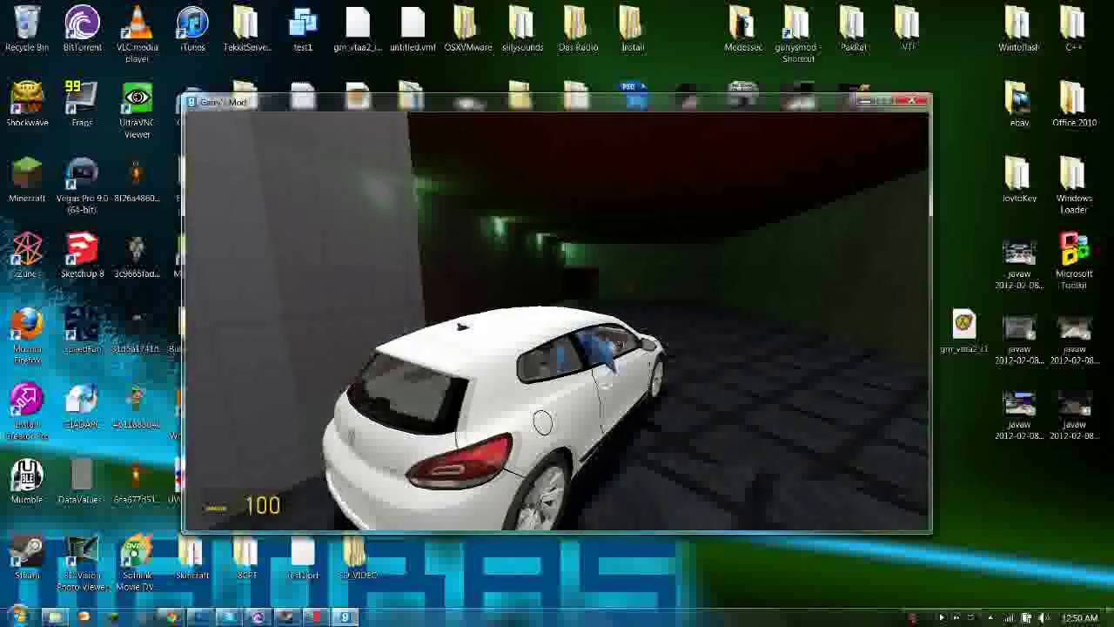
# Drive through the green-lit hall to the red-lit doorway beside the arrow sign.
pyautogui.press('w')
pyautogui.press('a')
pyautogui.press('d')
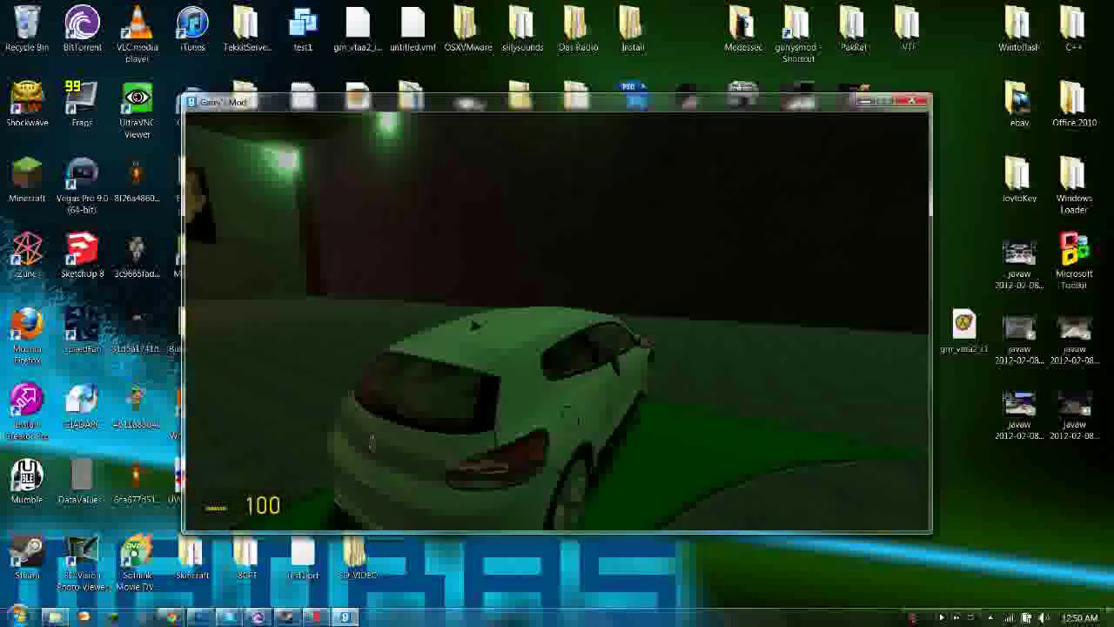
pyautogui.press('w')
pyautogui.press('d')
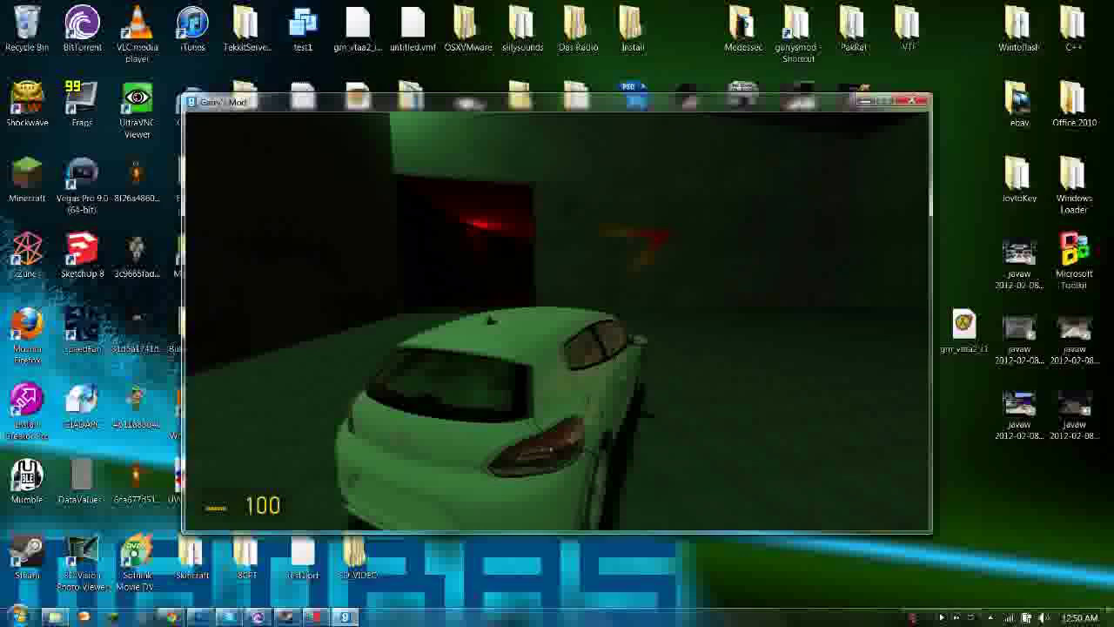
pyautogui.press('w')
pyautogui.press('a')
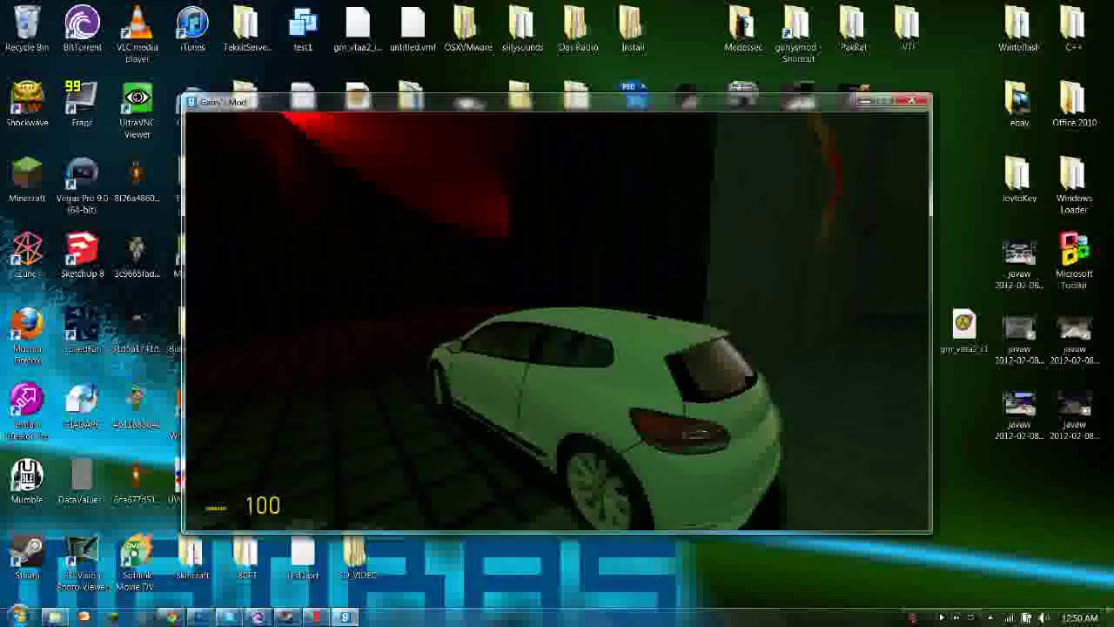
# Steer the car through the doorway and along the dark red-lit tunnel, following the red arrows into the orange-lit section.
pyautogui.press('w')
pyautogui.press('d')
pyautogui.press('w')
pyautogui.press('d')
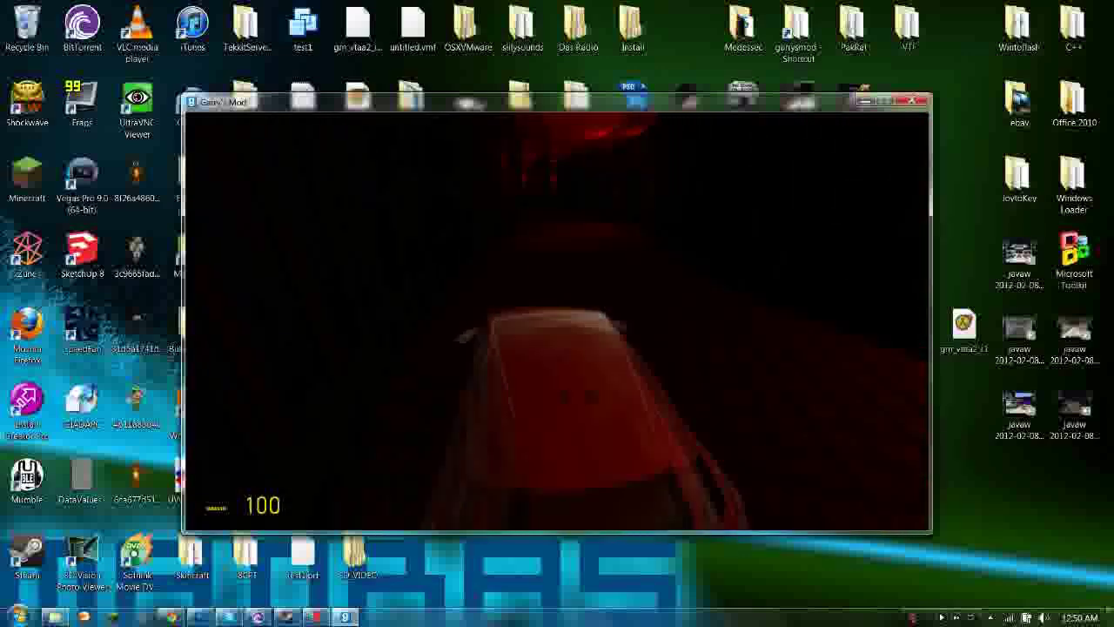
pyautogui.press('w')
pyautogui.press('d')
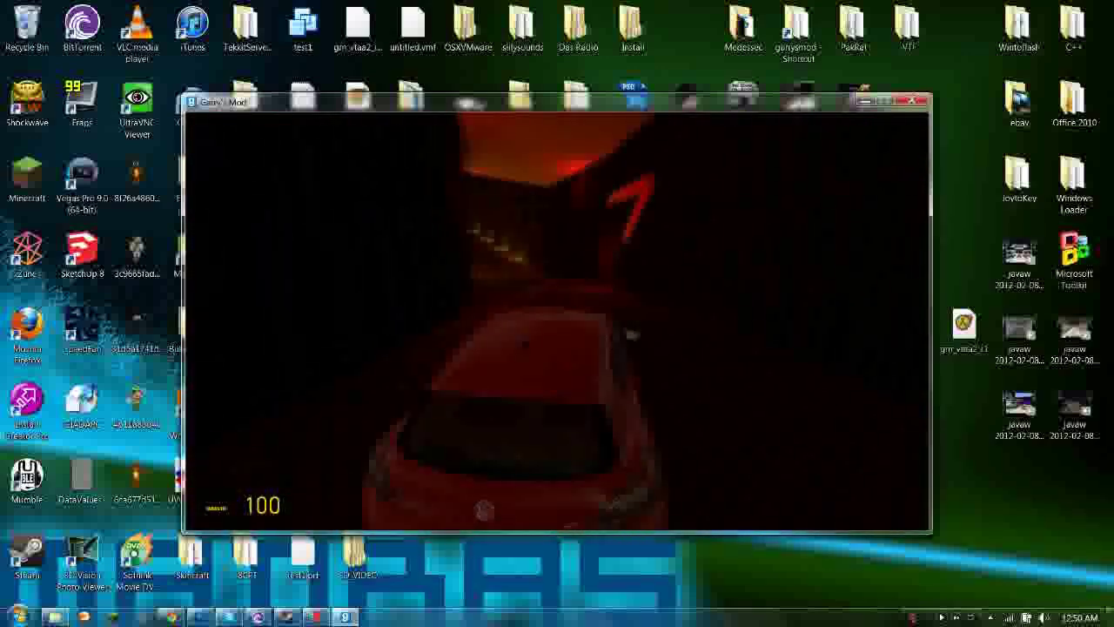
pyautogui.press('w')
pyautogui.press('a')
pyautogui.press('d')
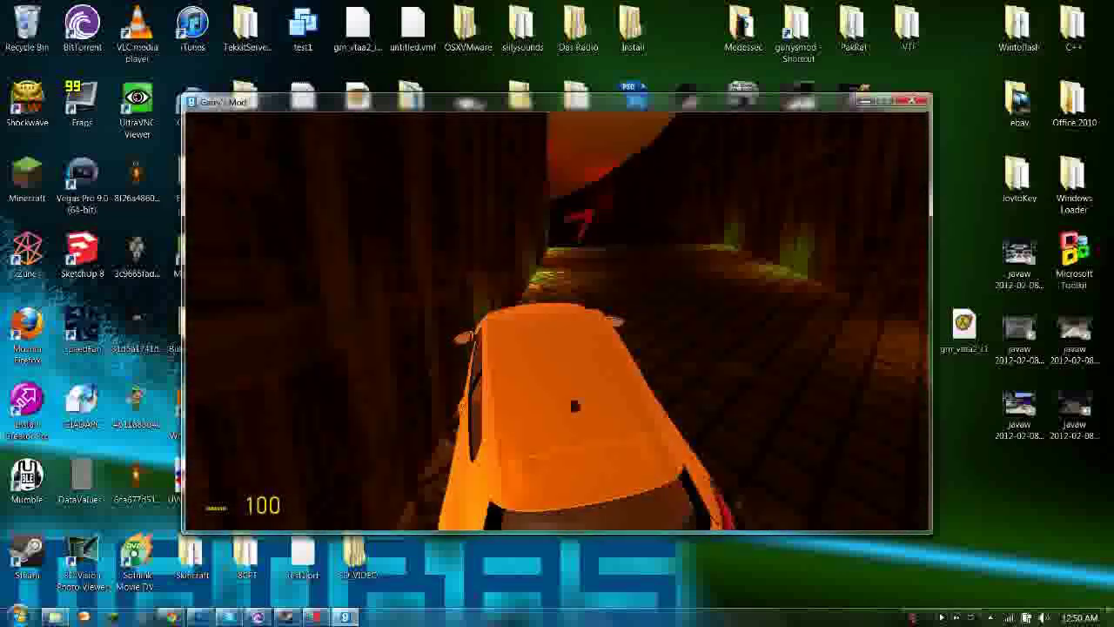
# Follow the remaining red and orange tunnel sections and drive back out into the main hall.
pyautogui.press('w')
pyautogui.press('w')
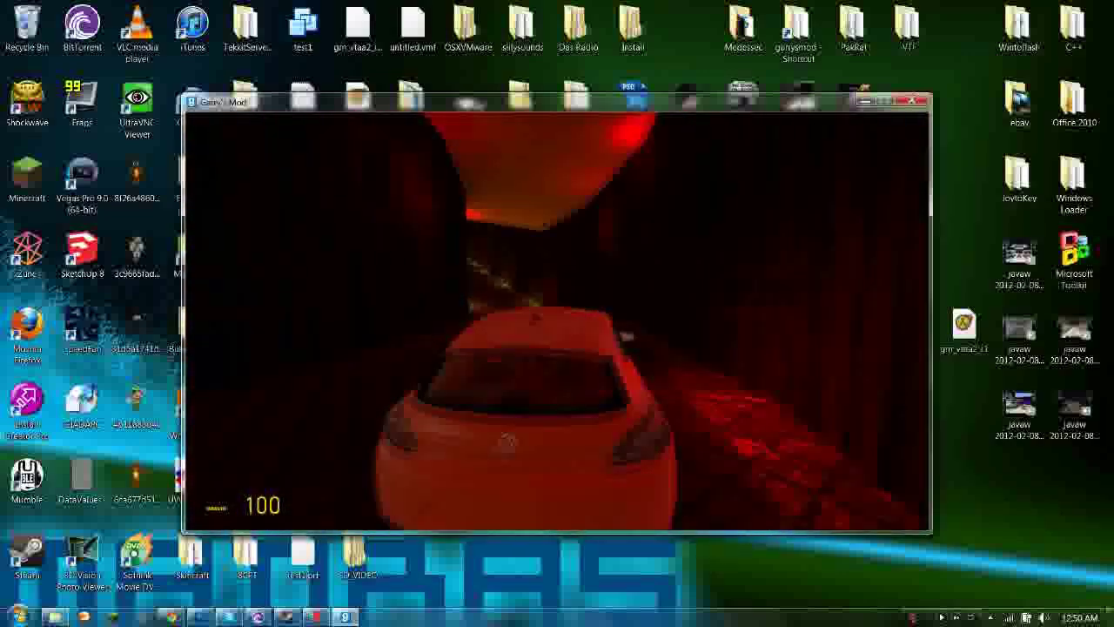
pyautogui.press('a')
pyautogui.press('w')
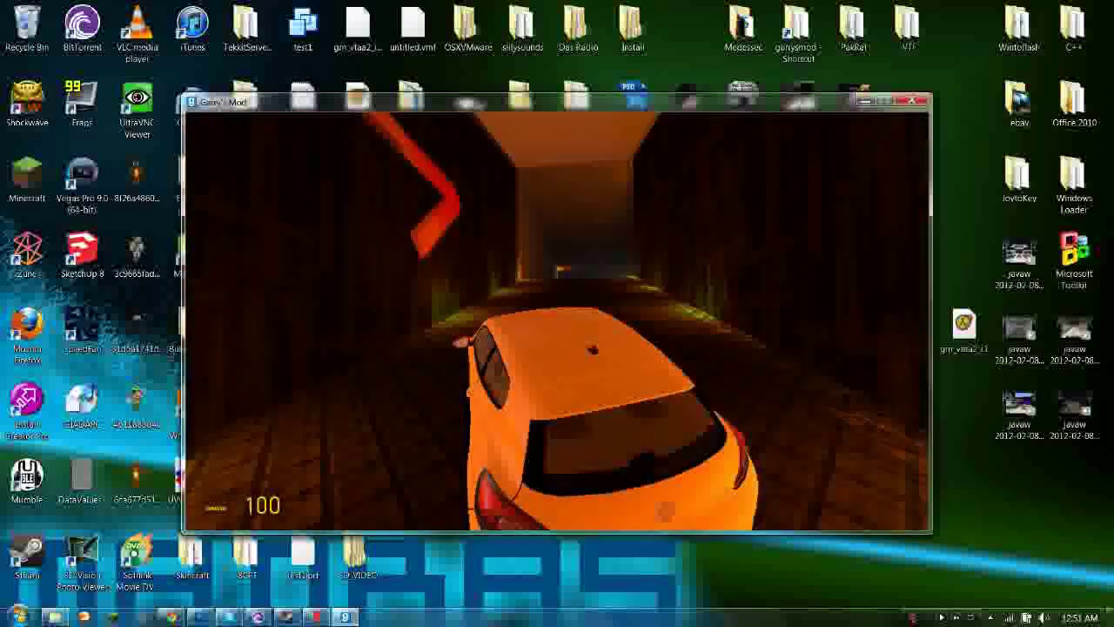
pyautogui.press('w')
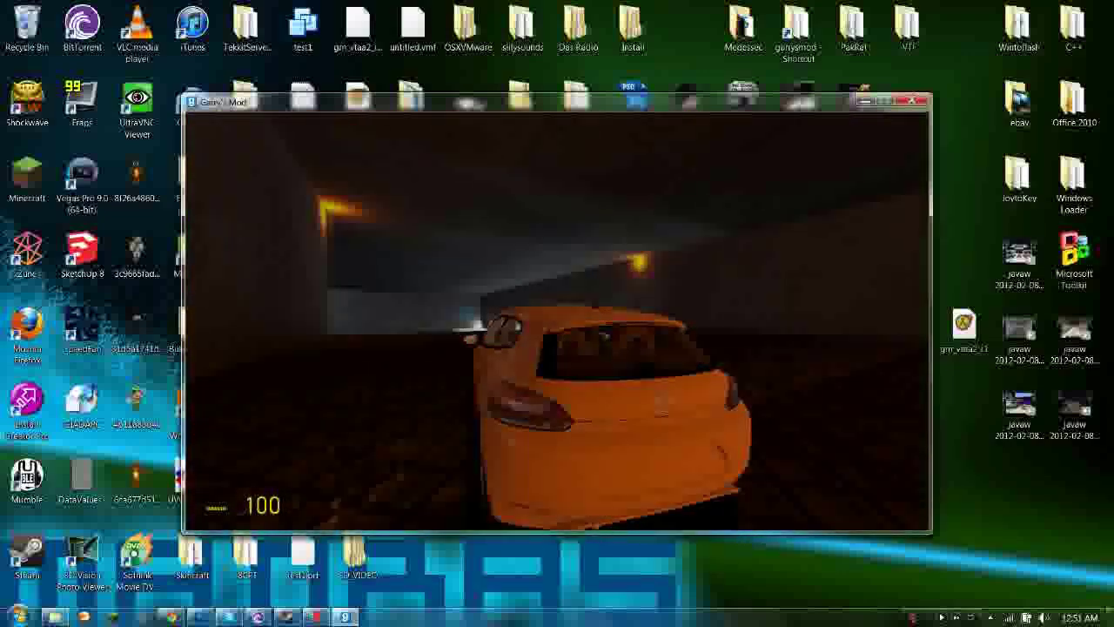
# Start a second lap through the curved corridor and the green-lit hall up to the red-lit doorway.
pyautogui.press('w')
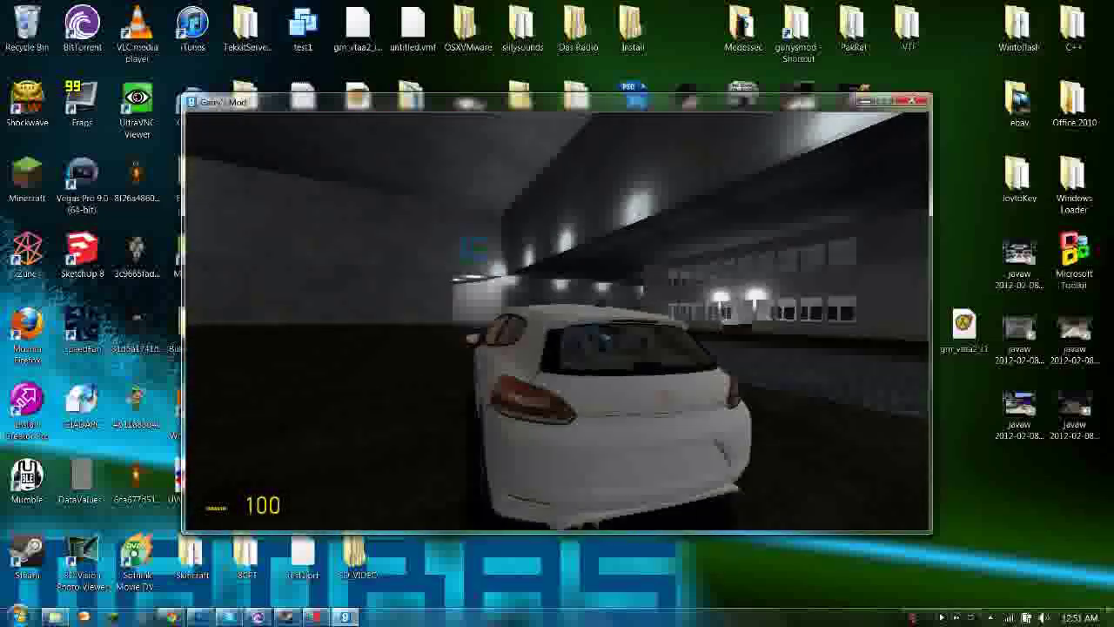
pyautogui.press('w')
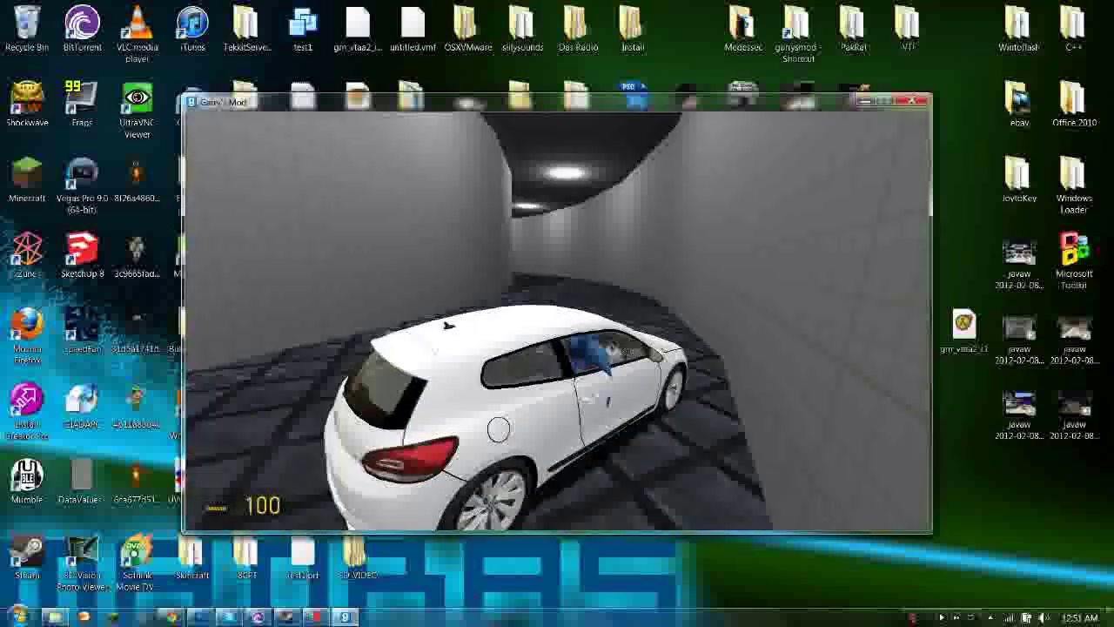
pyautogui.press('w')
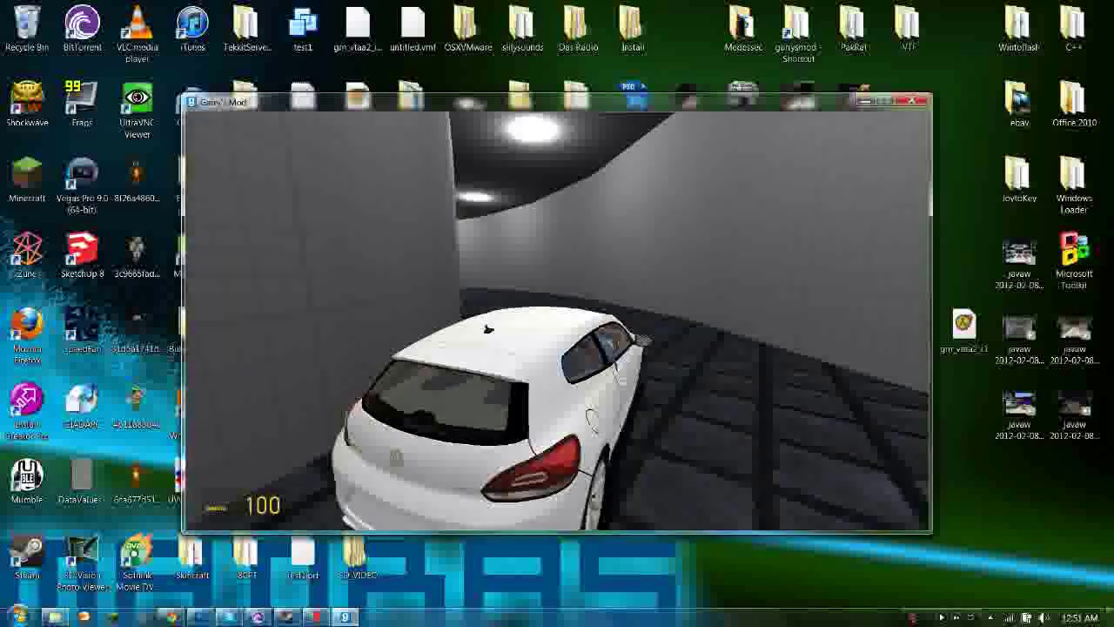
pyautogui.press('w')
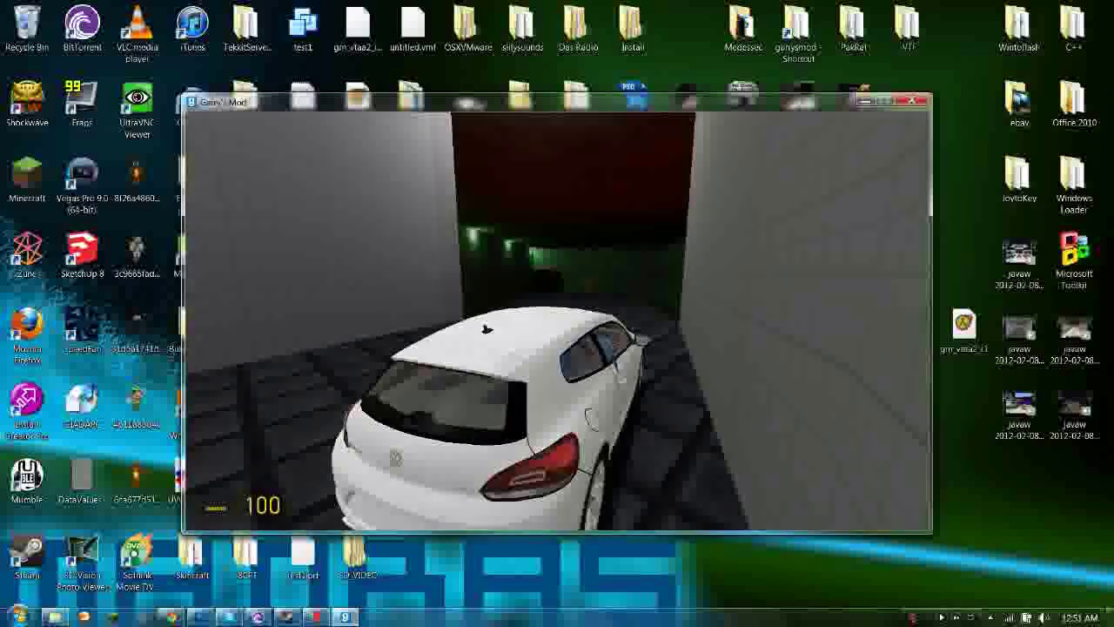
pyautogui.press('w')
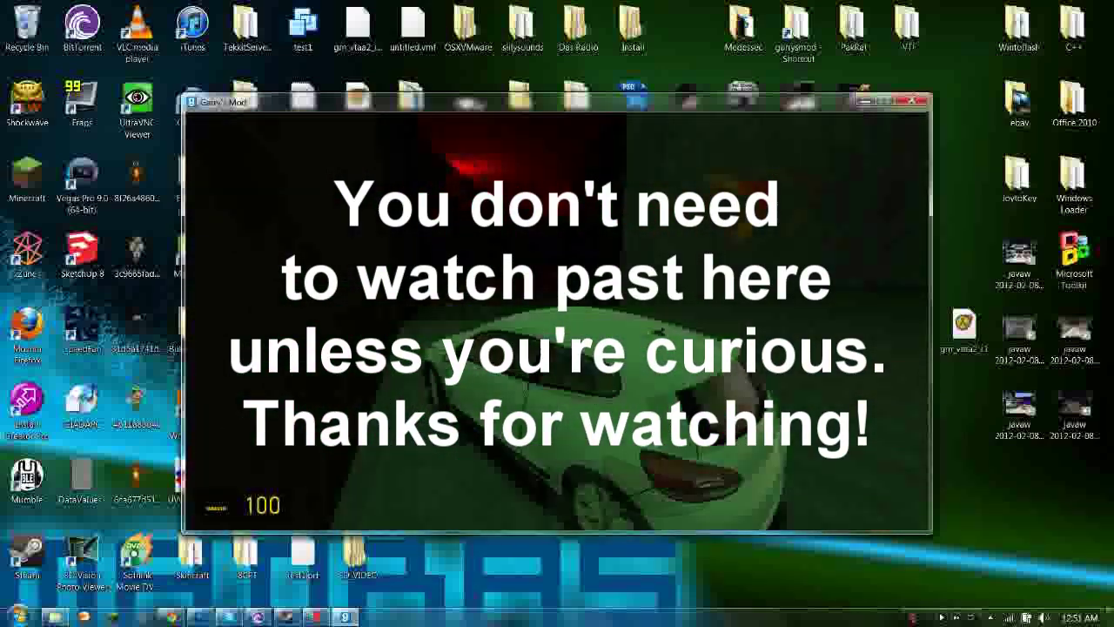
# Complete the second lap through the red and orange tunnels and bring the car to a stop in the main hall.
pyautogui.press('w')
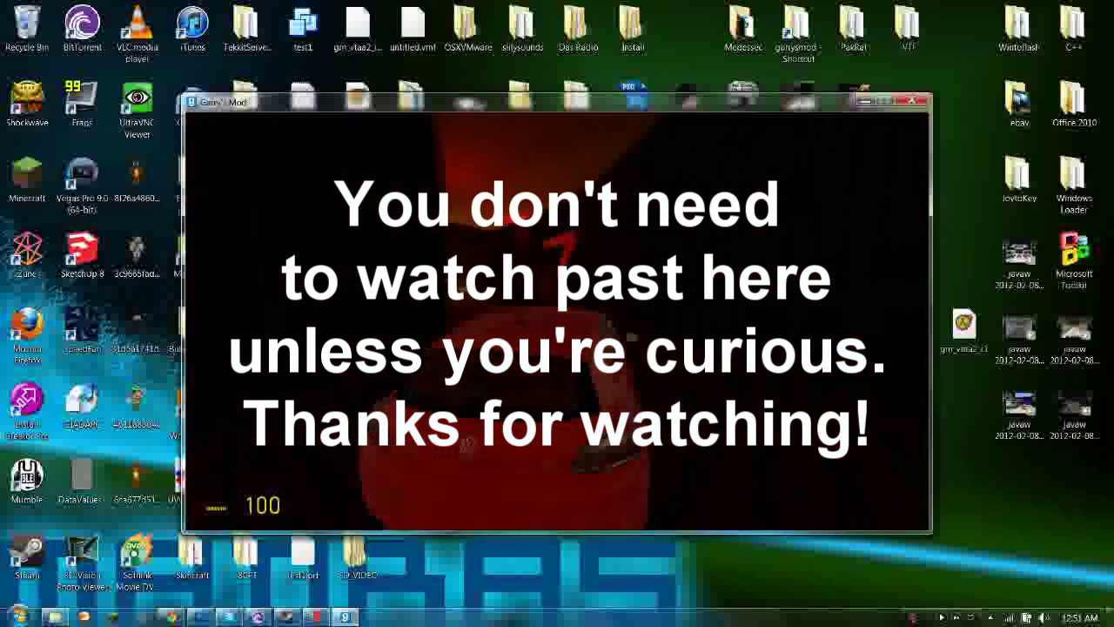
pyautogui.press('d')
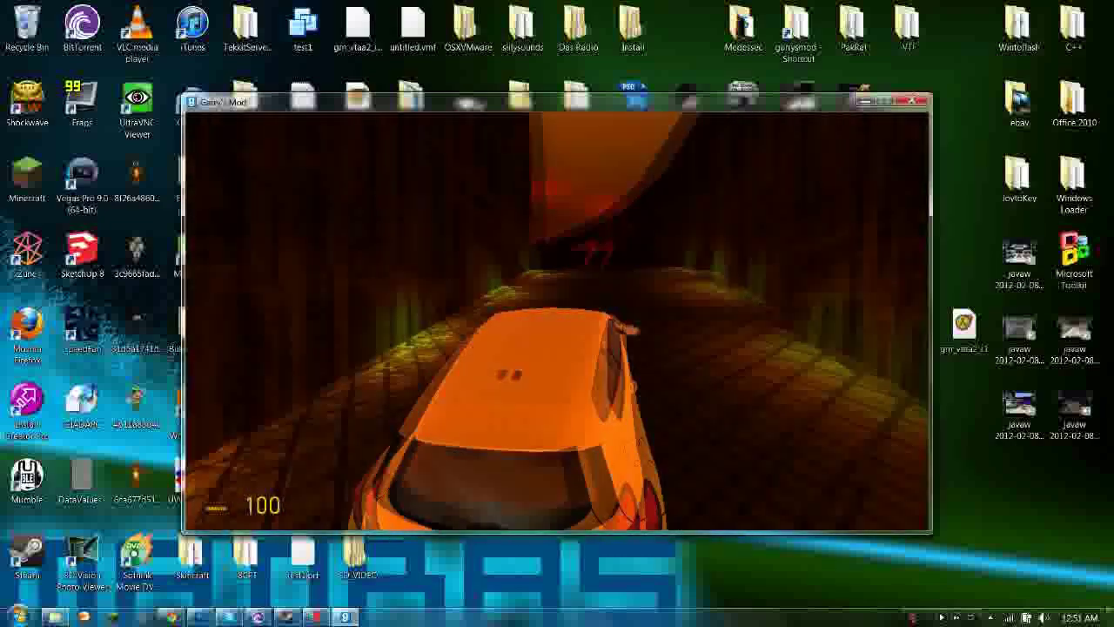
pyautogui.press('a')
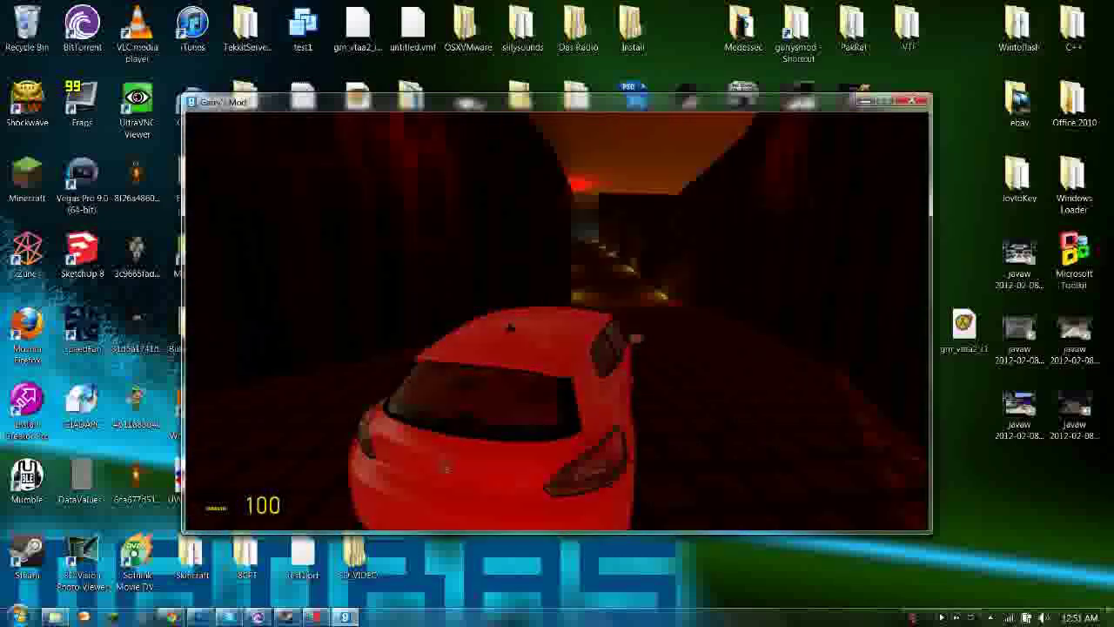
pyautogui.press('d')
pyautogui.press('a')
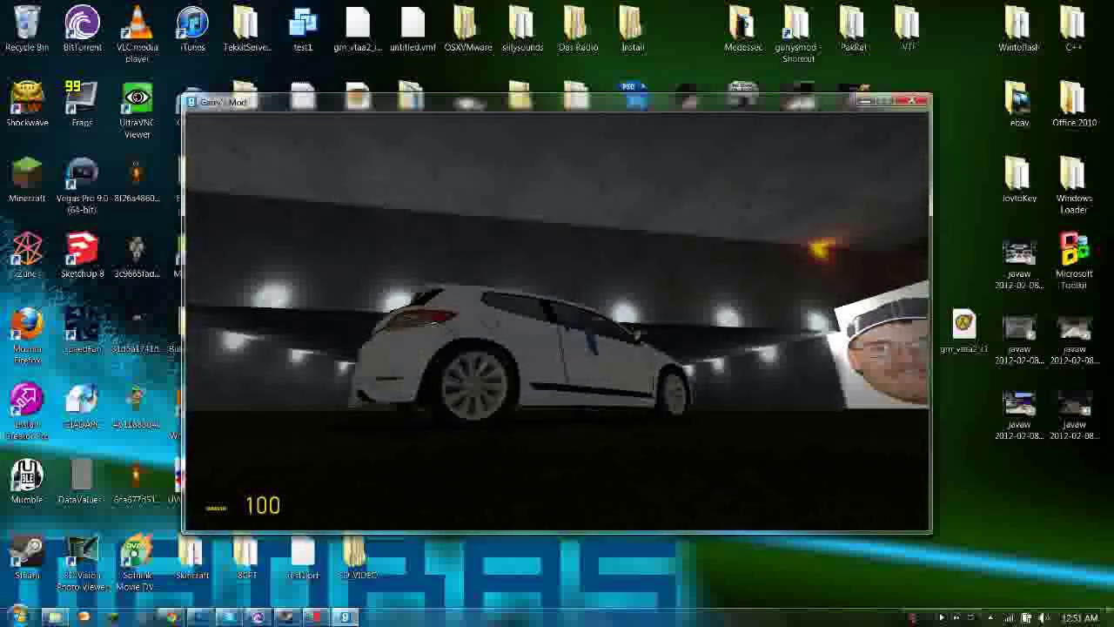
# Get out of the car, fire the revolver at its door, and switch to the submachine gun.
pyautogui.press('e')
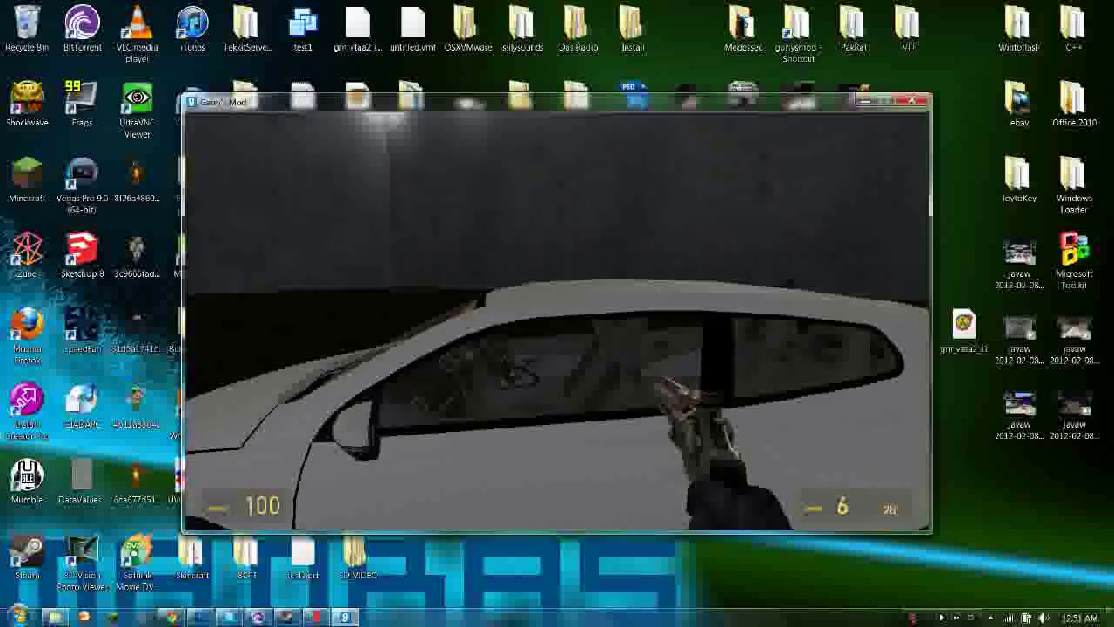
pyautogui.click(557, 321)
pyautogui.click(556, 320)
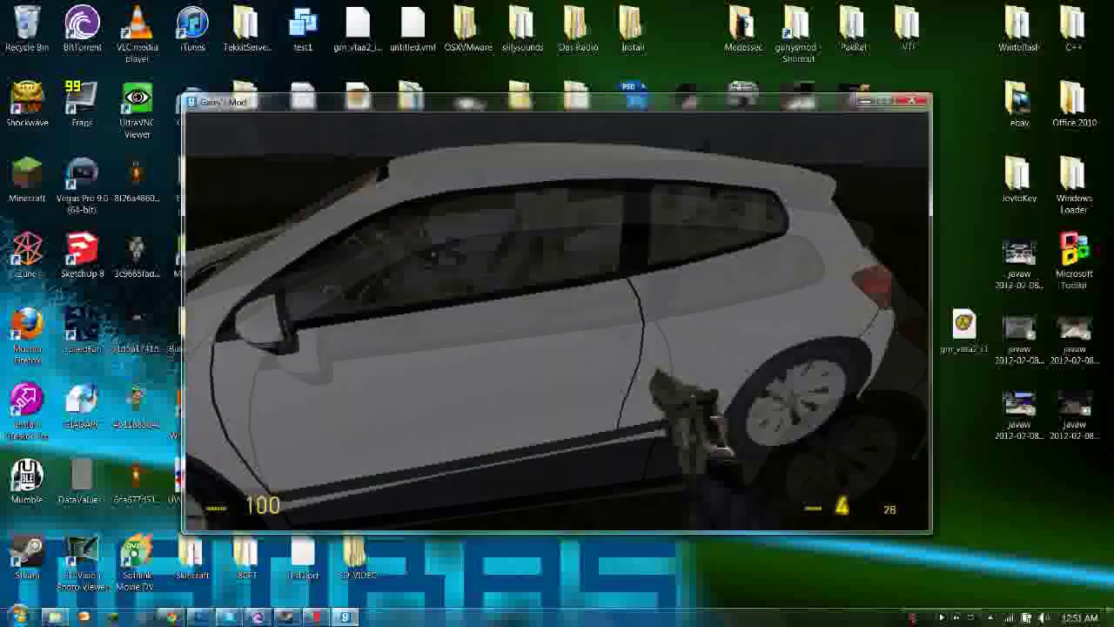
pyautogui.click(556, 321)
pyautogui.click(556, 321)
pyautogui.click(556, 320)
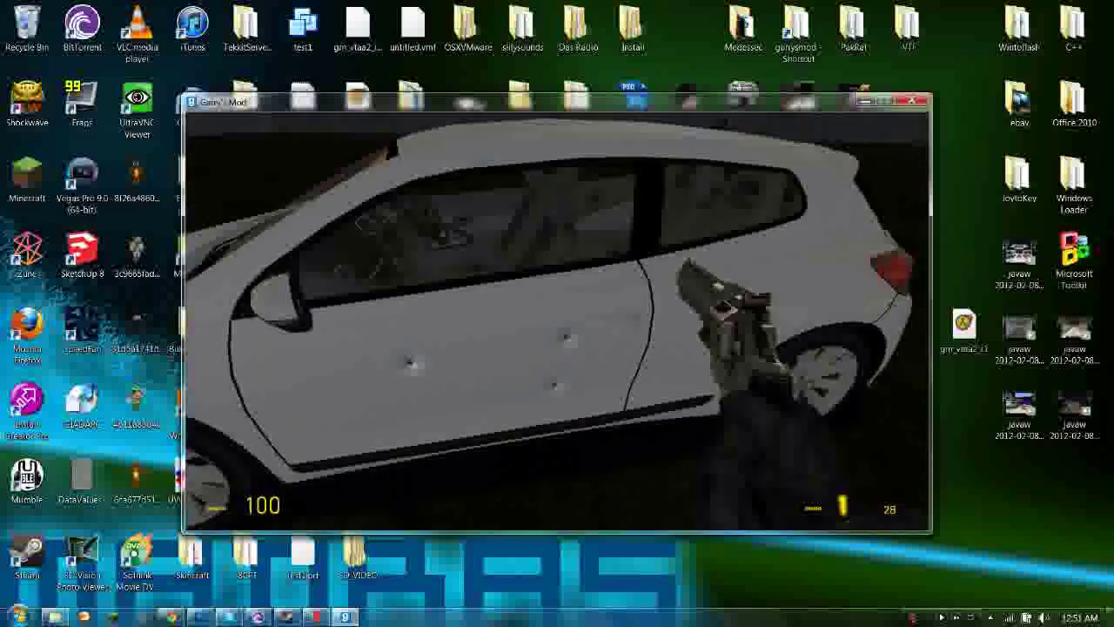
pyautogui.click(557, 321)
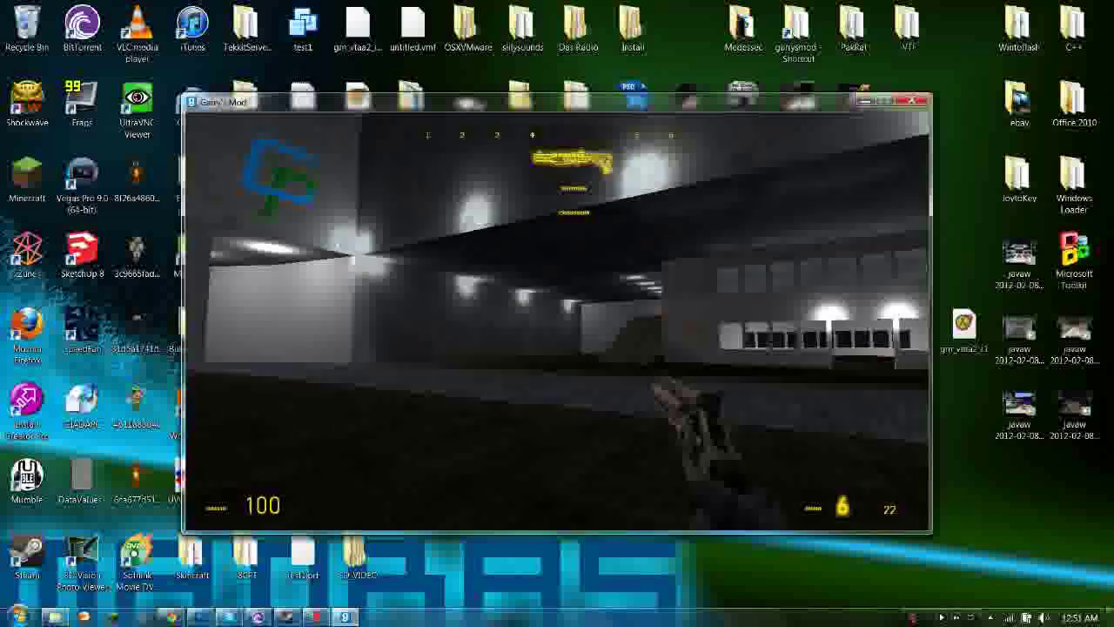
pyautogui.click(557, 320)
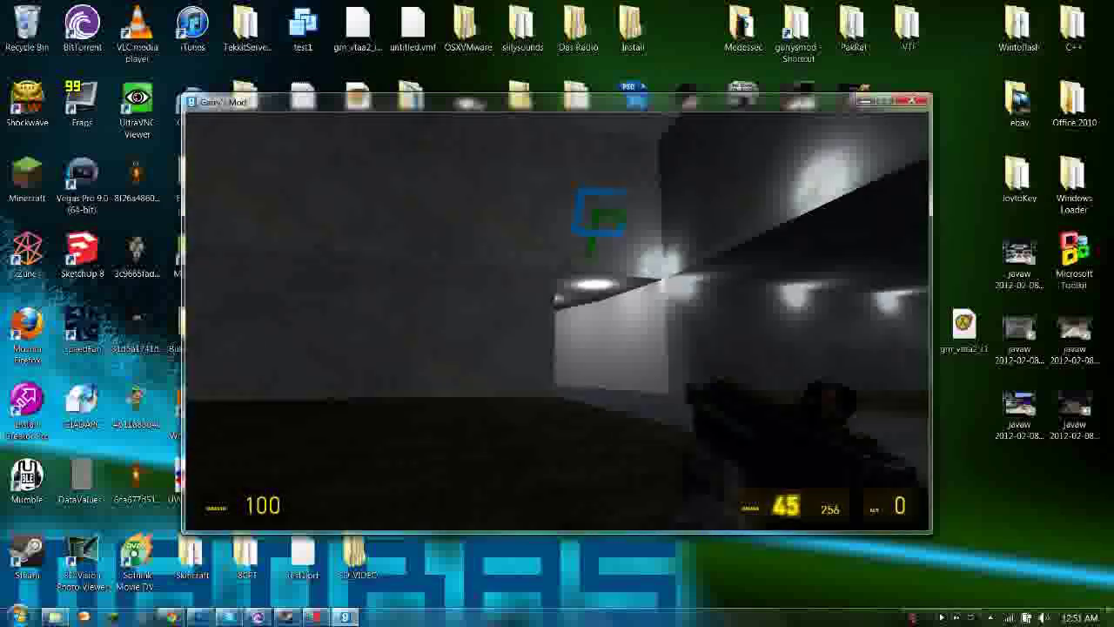
# Fire and reload the submachine gun while walking through the main hall towards the face portrait on the wall.
pyautogui.click(557, 321)
pyautogui.press('r')
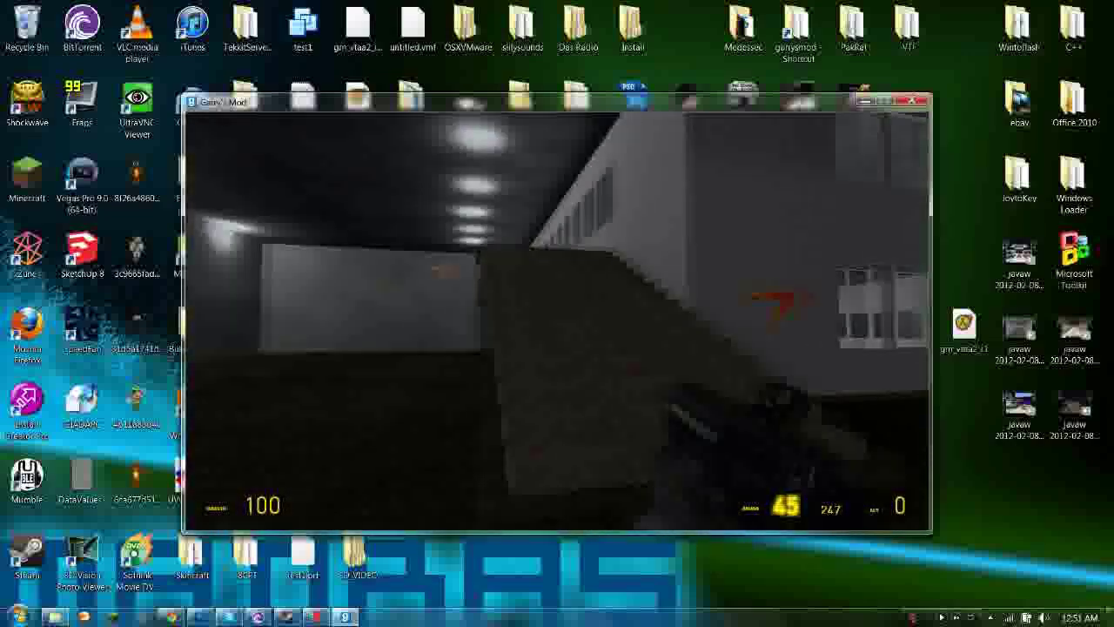
pyautogui.press('w')
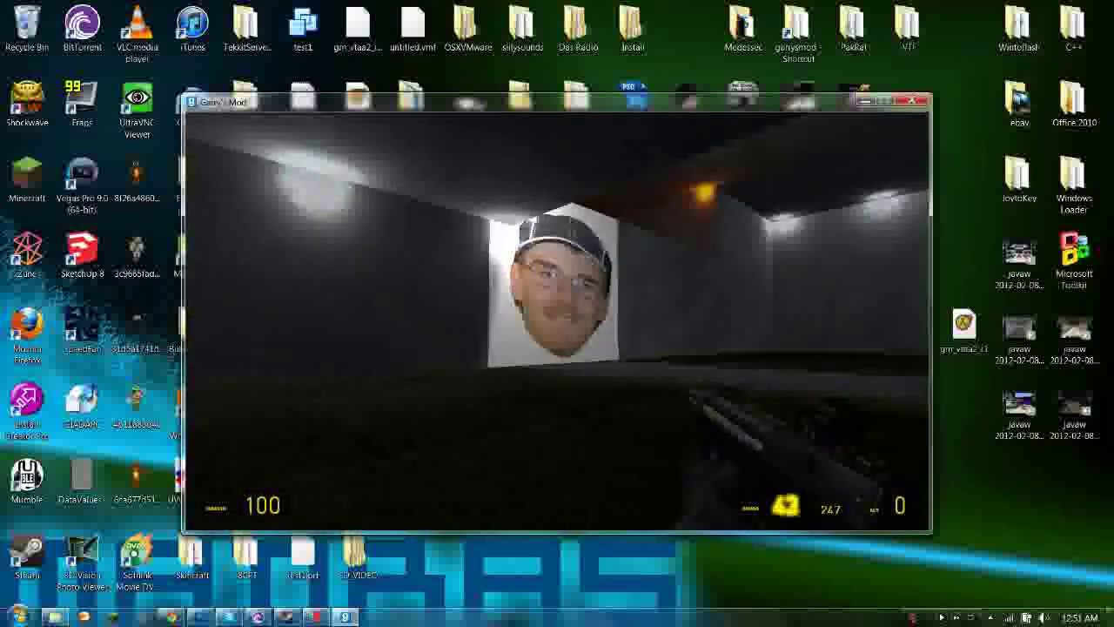
pyautogui.click(557, 321)
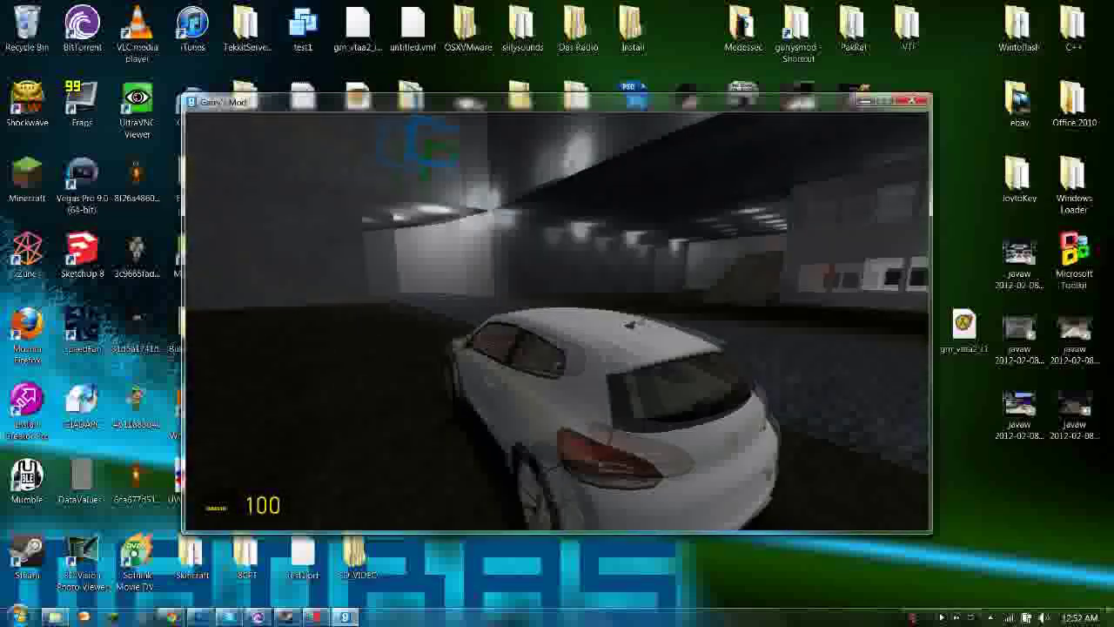
# Get out of the Volkswagen Scirocco GT, undo its spawn, and walk back into the main hall.
pyautogui.press('e')
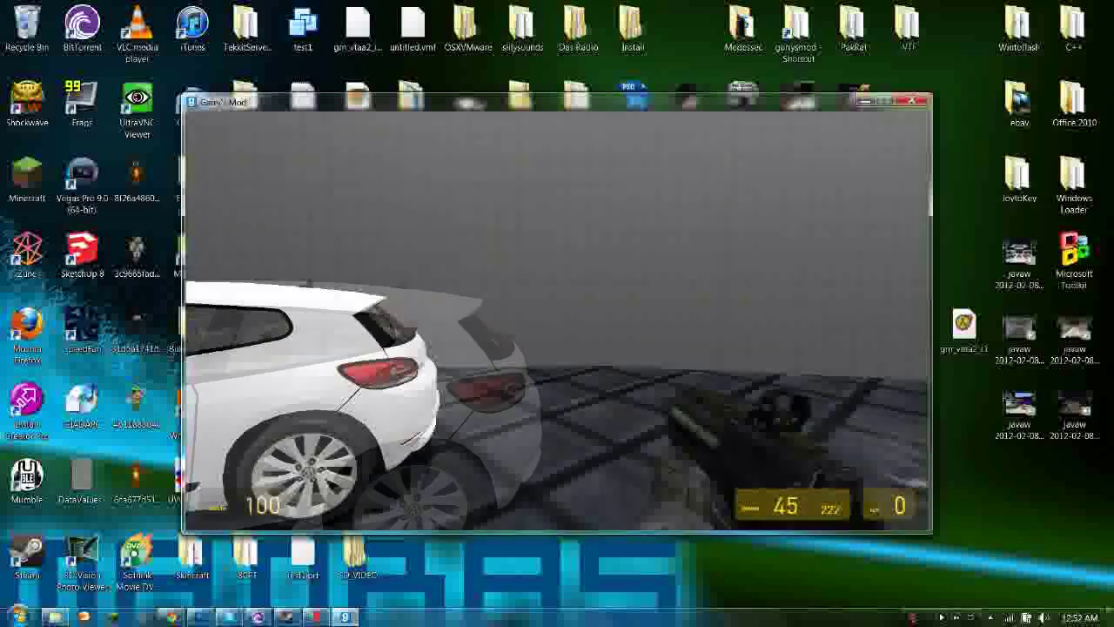
pyautogui.click(557, 321)
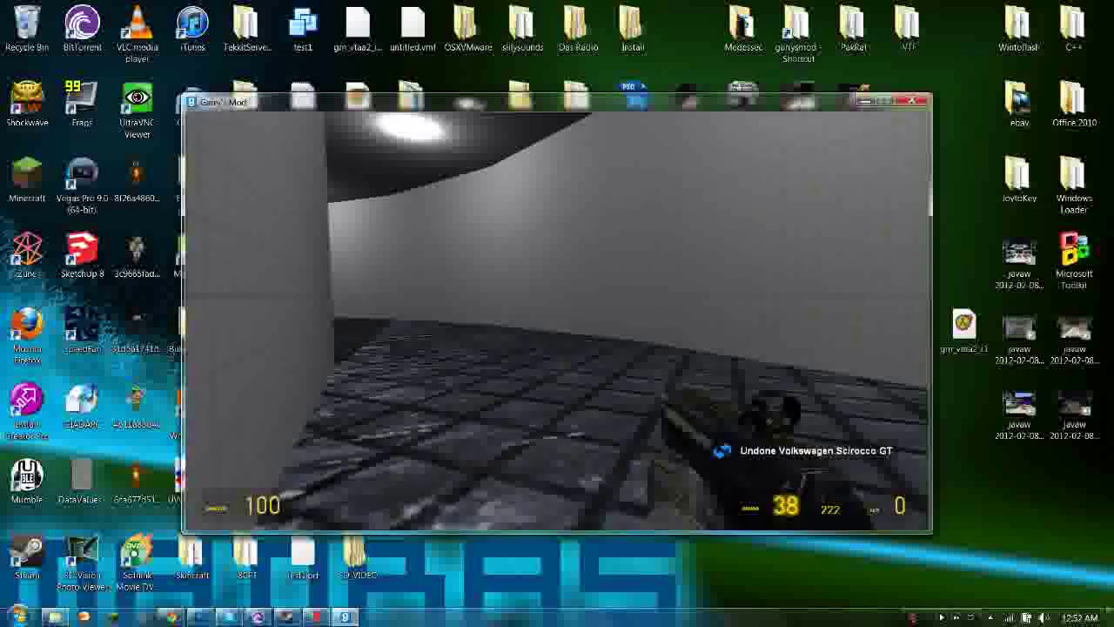
pyautogui.press('w')
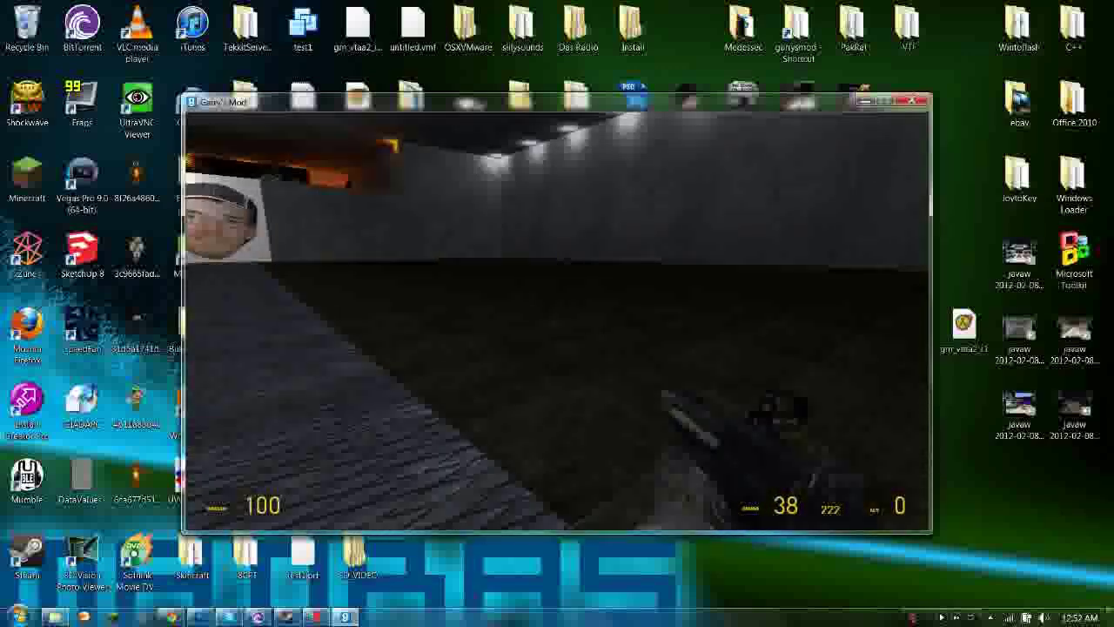
# Spawn a white Porsche from the vehicle list in the main hall and get in.
pyautogui.press('q')
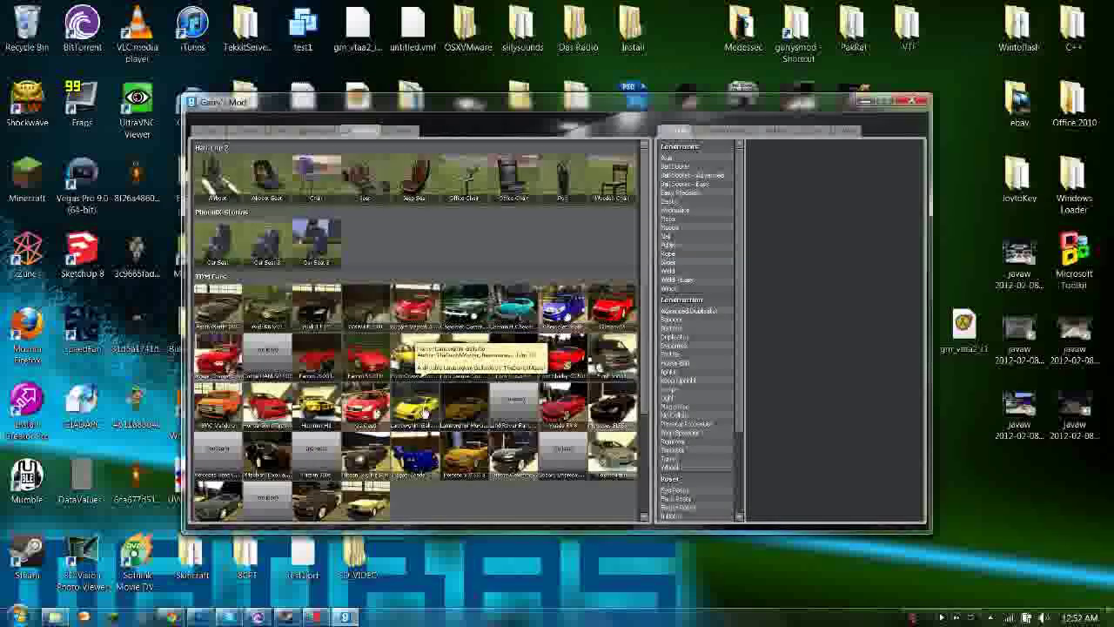
pyautogui.press('q')
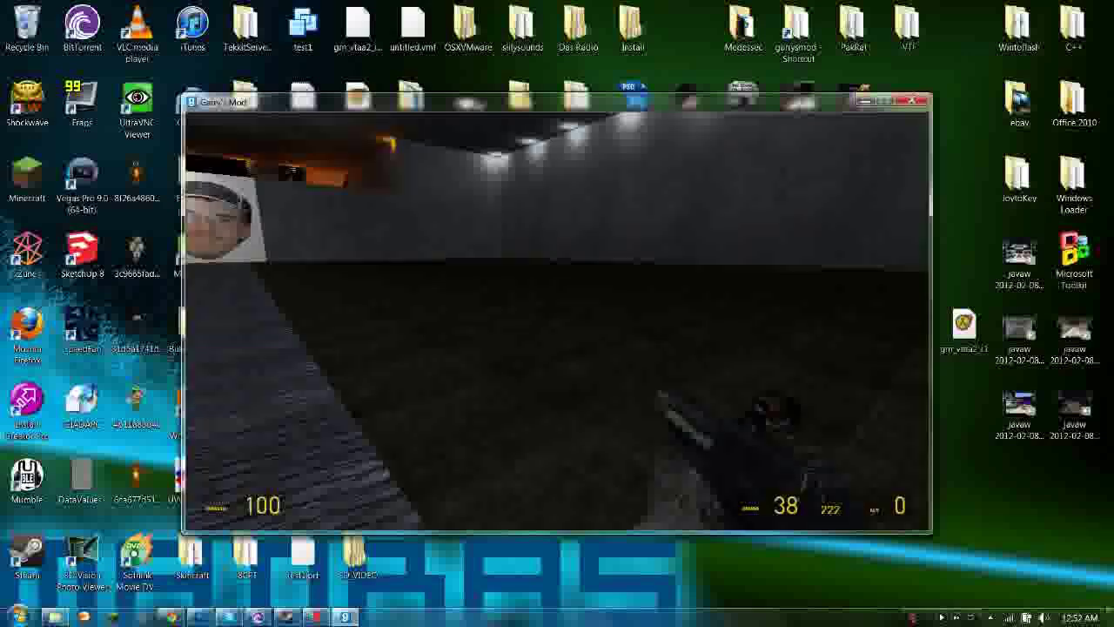
pyautogui.press('w')
pyautogui.press('e')
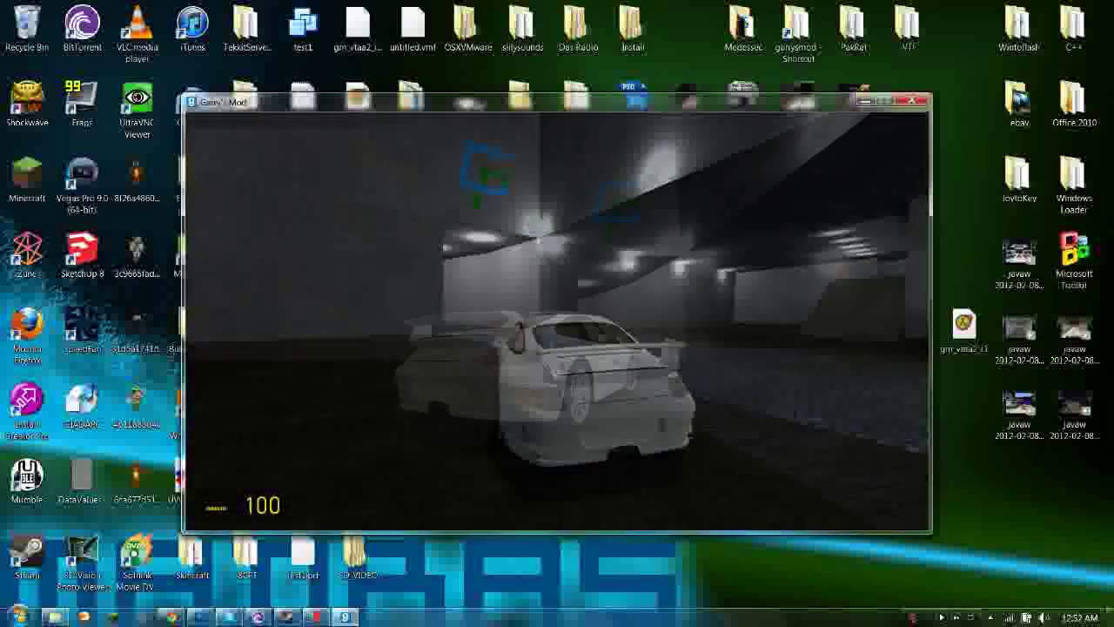
# Switch to the driver's view and drive a lap through the curved corridor and red-lit tunnel back to the main hall.
pyautogui.press('ctrl')
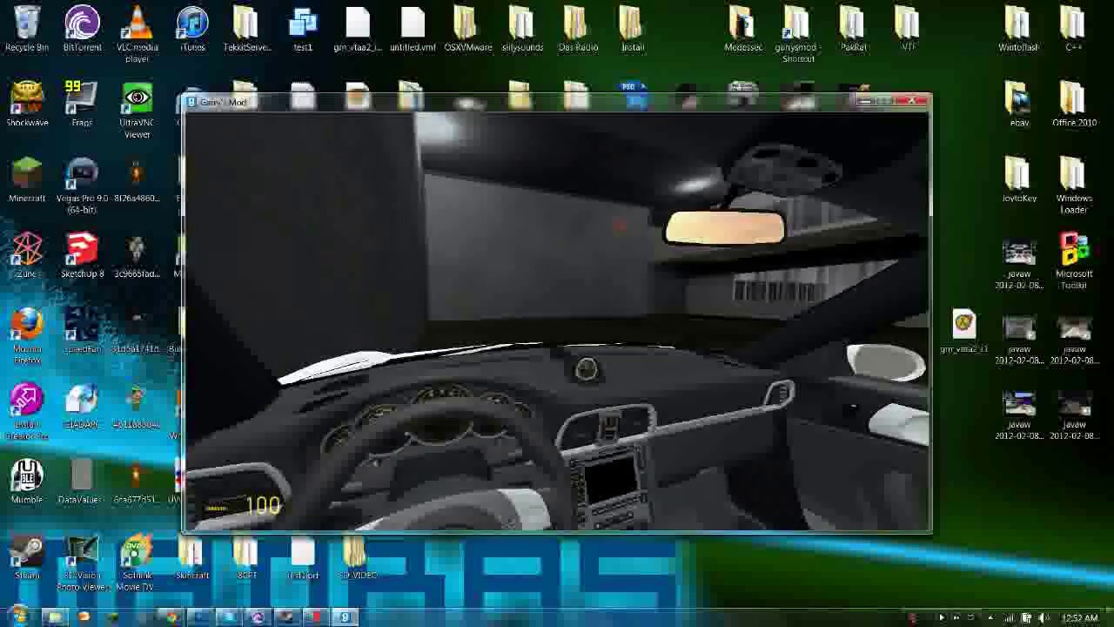
pyautogui.press('w')
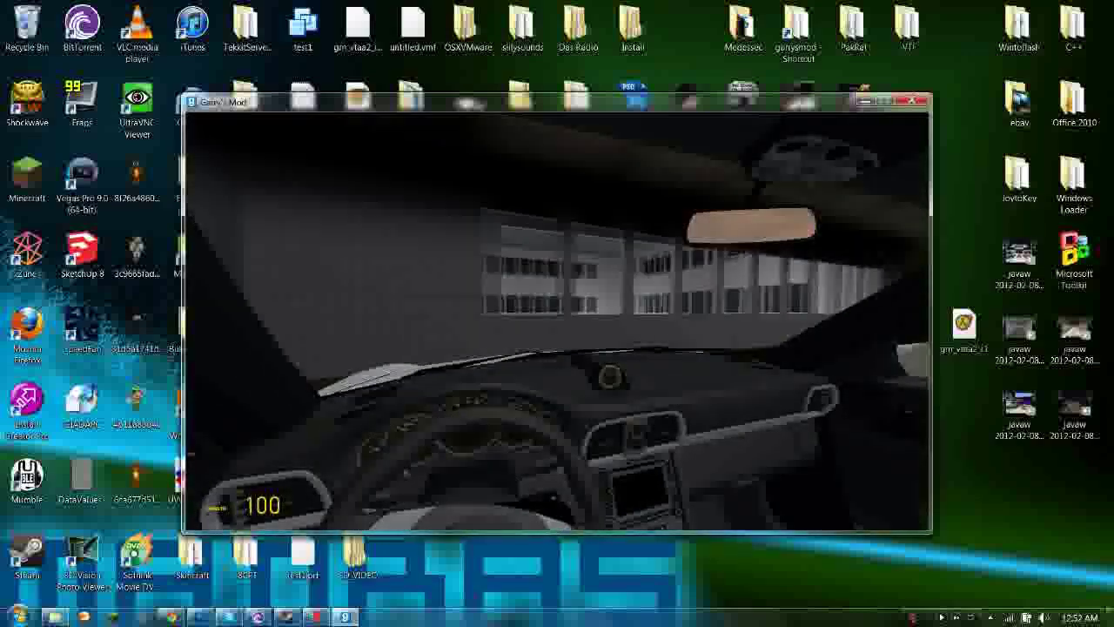
pyautogui.press('d')
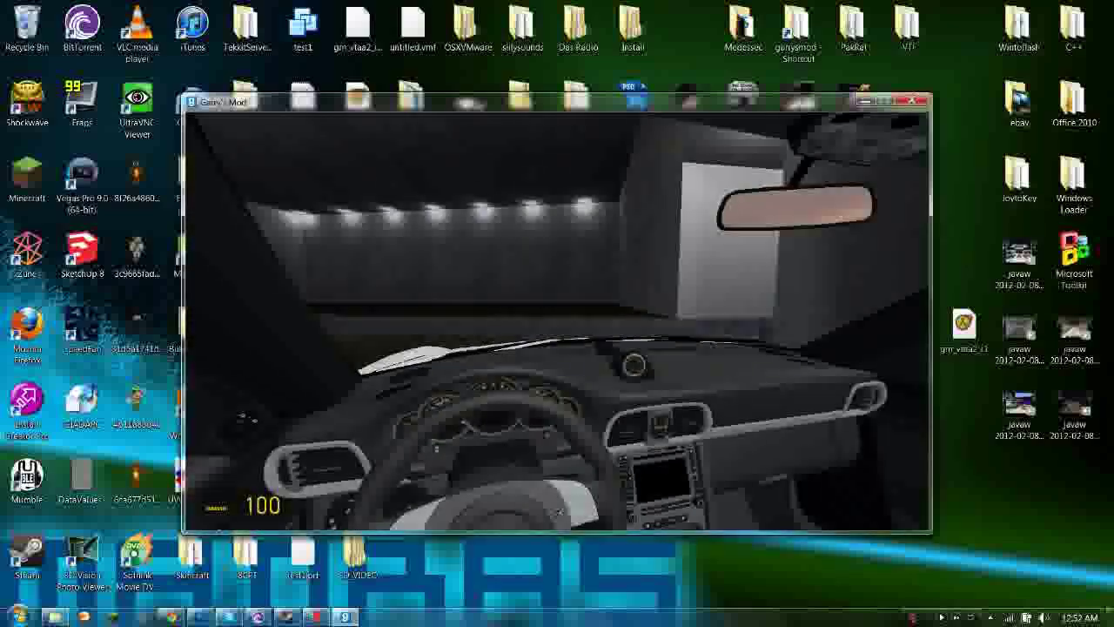
pyautogui.press('d')
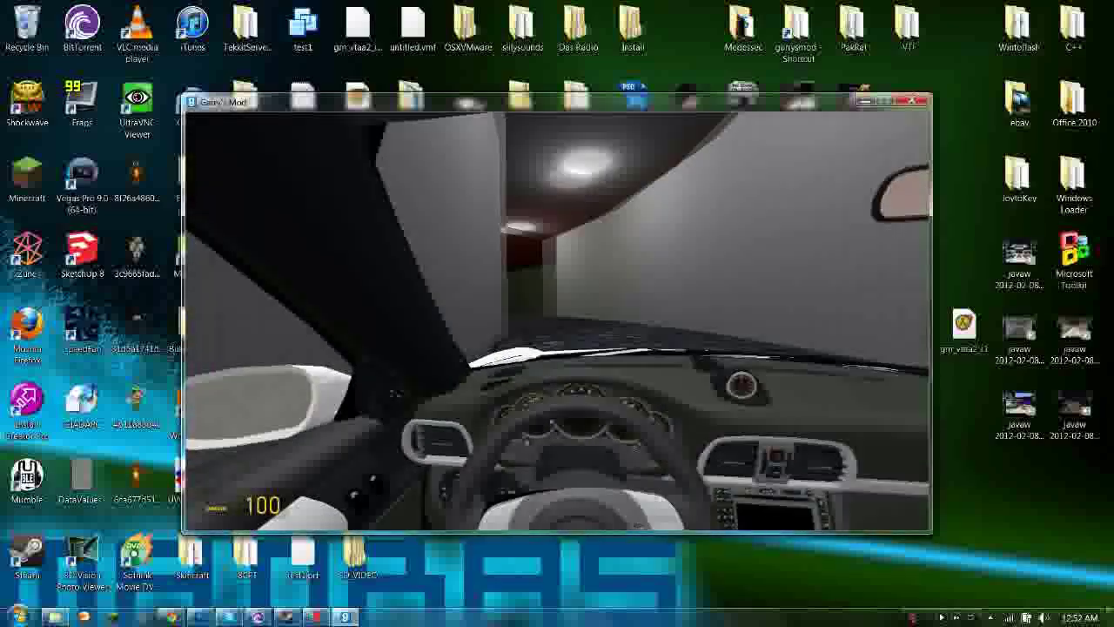
pyautogui.press('w')
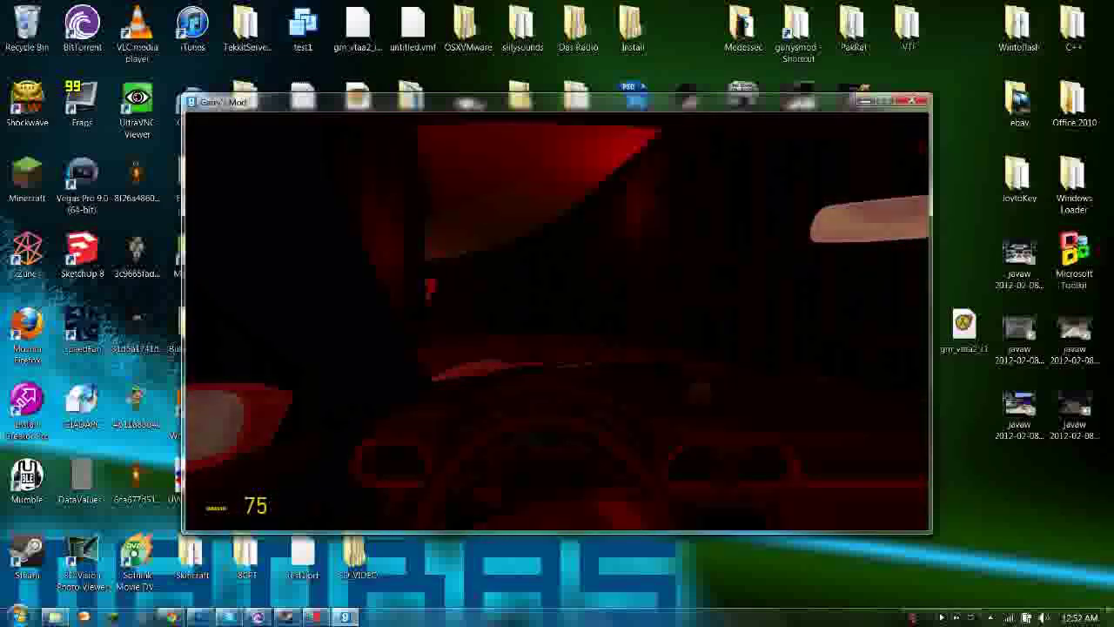
pyautogui.press('w')
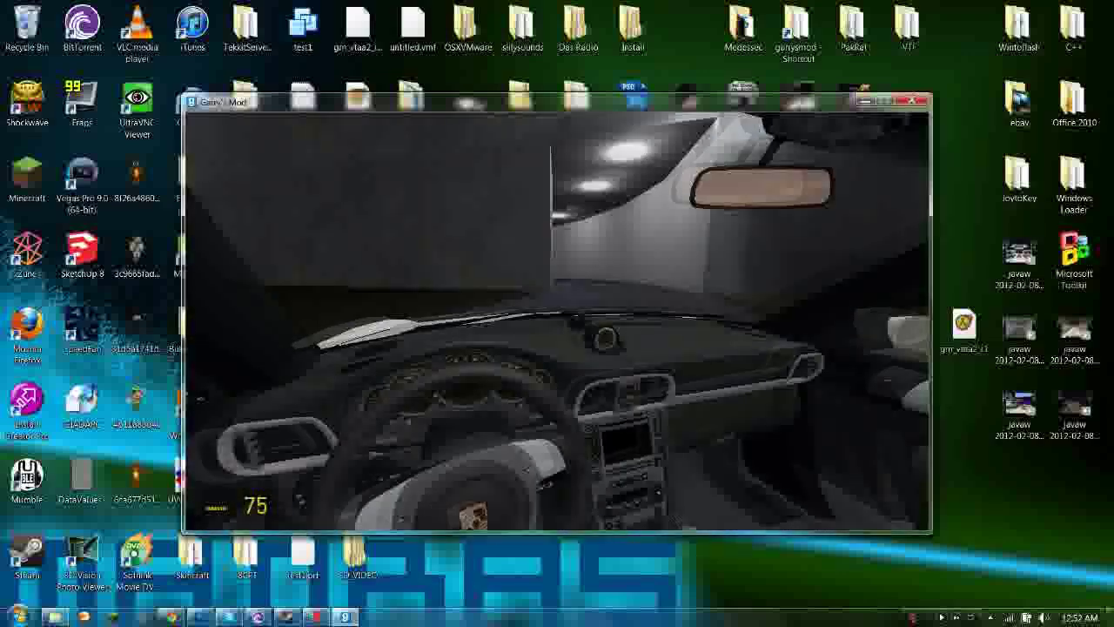
# View the Porsche from outside in the main hall, then return to the driver's view facing the curved corridor.
pyautogui.press('ctrl')
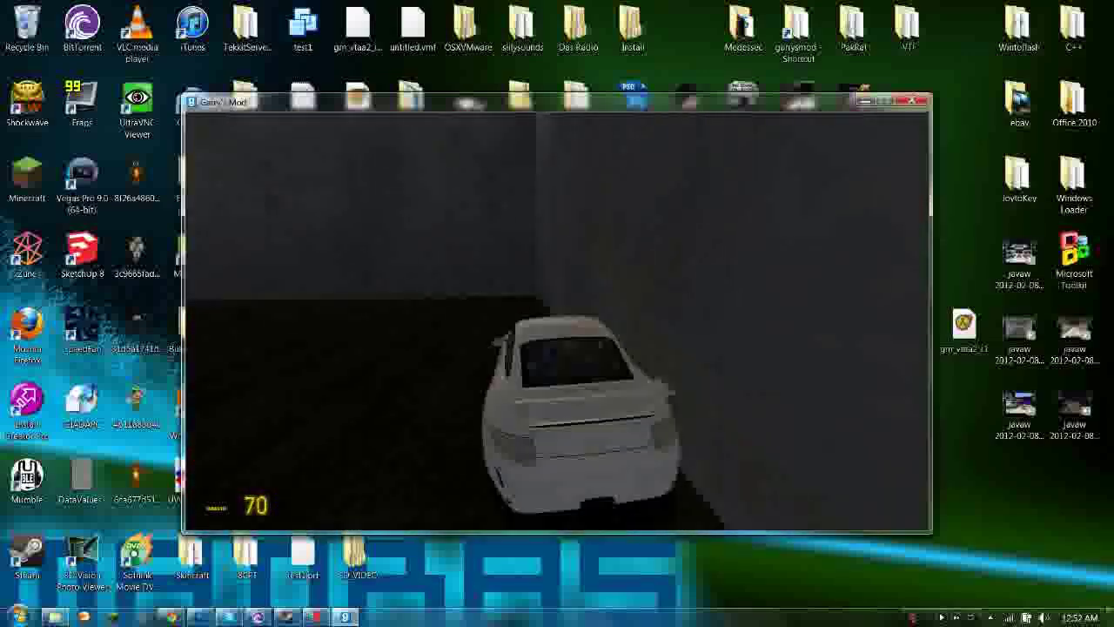
pyautogui.press('e')
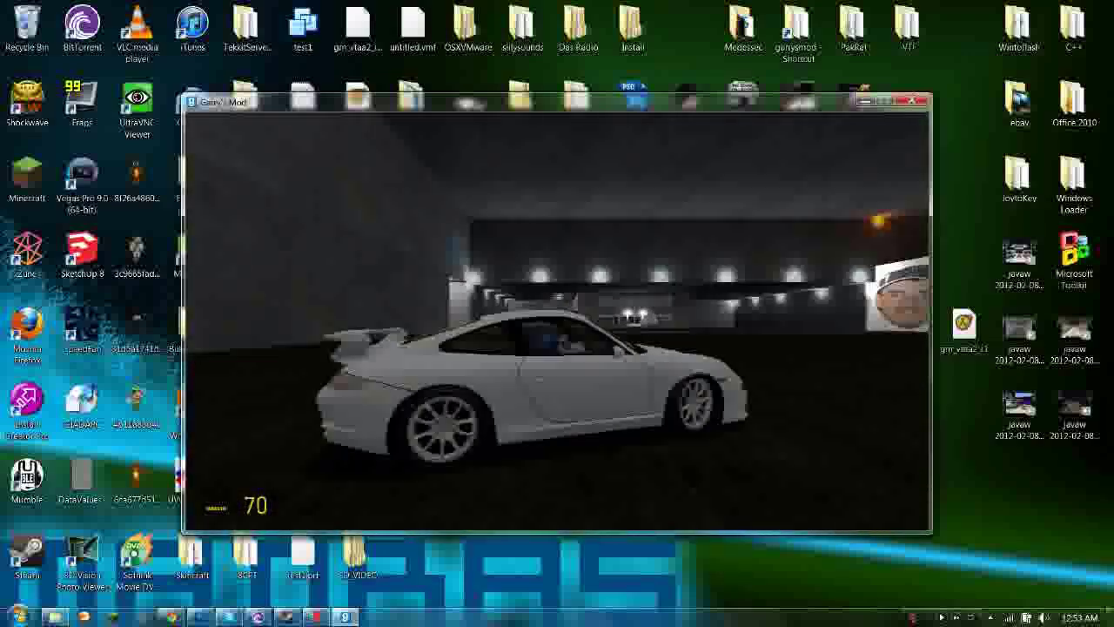
pyautogui.press('e')
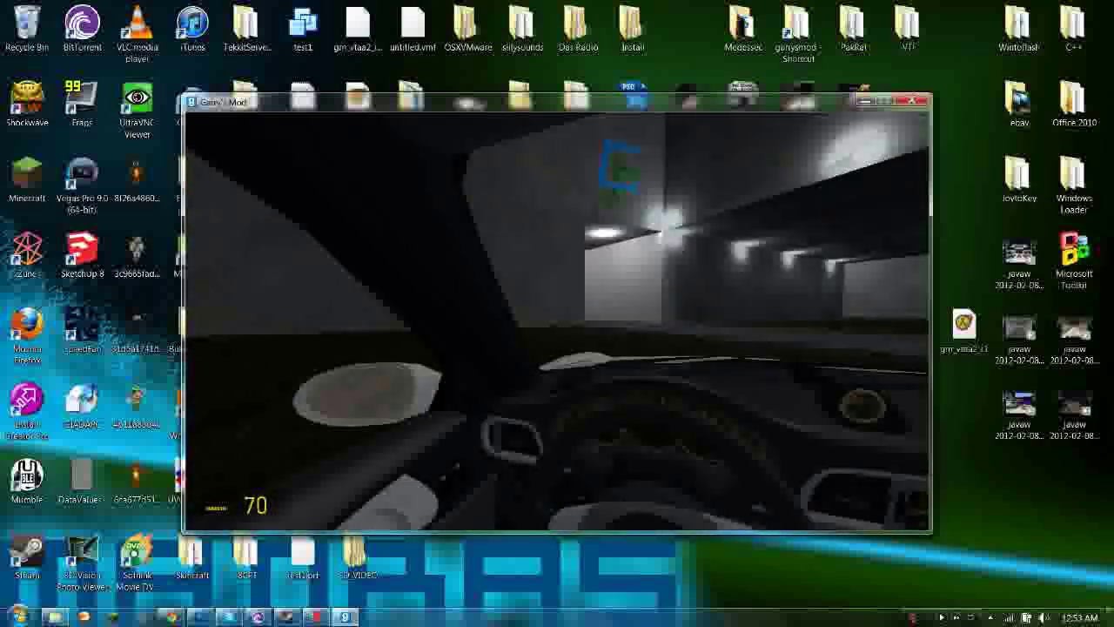
# Drive the Porsche through the curved corridor and the green-lit hall to the red-lit doorway.
pyautogui.press('w')
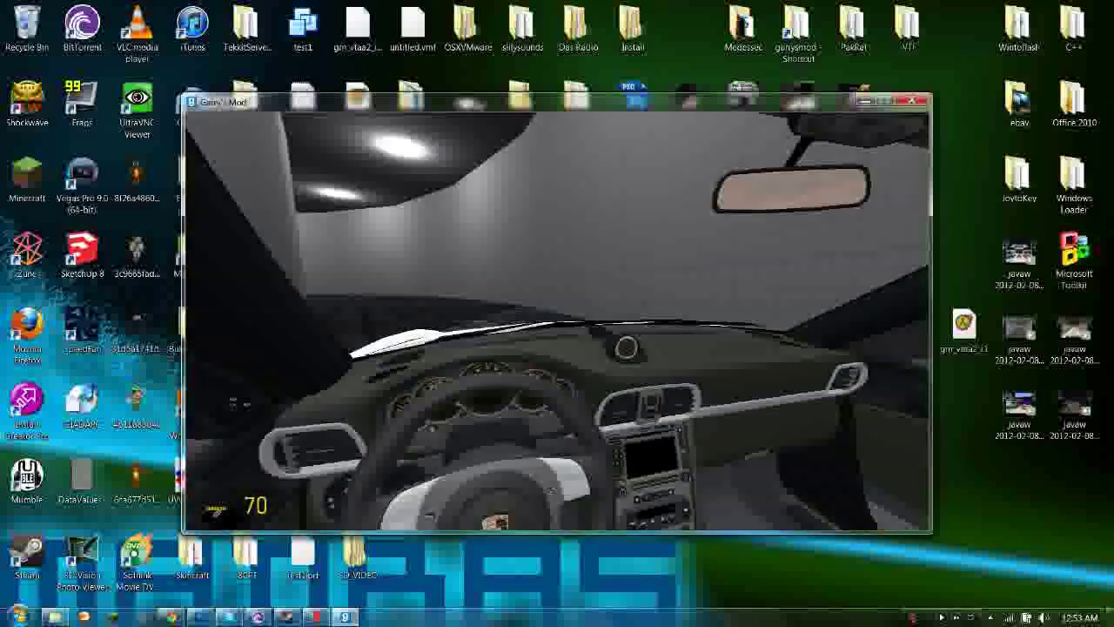
pyautogui.press('w')
pyautogui.press('a')
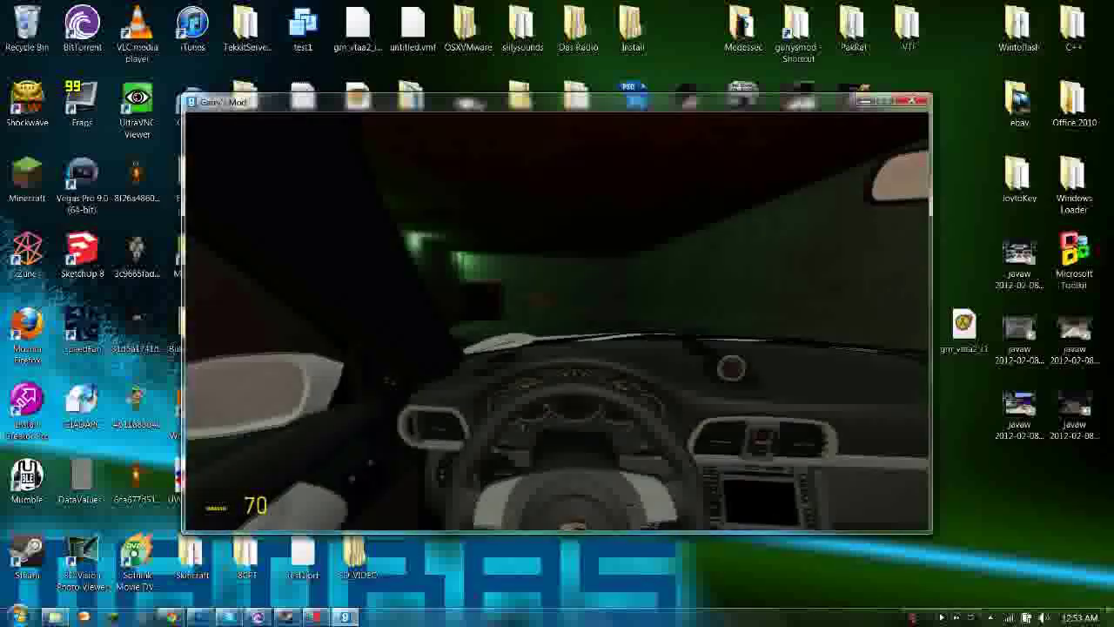
pyautogui.press('w')
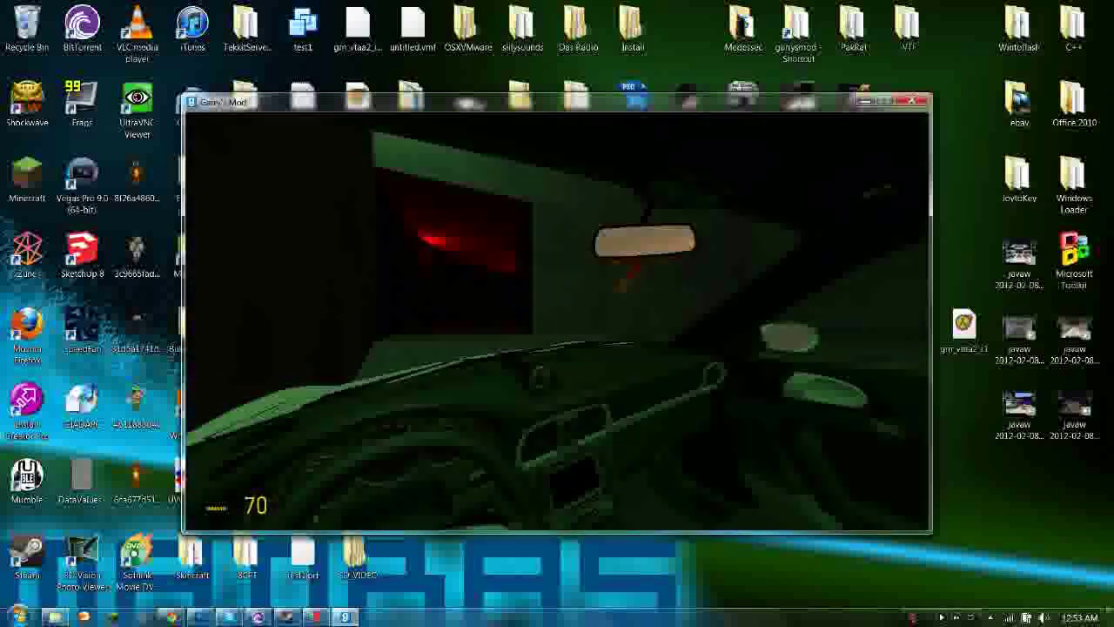
# Drive through the red and orange tunnels, cross the main hall, and line up with the curved corridor again.
pyautogui.press('w')
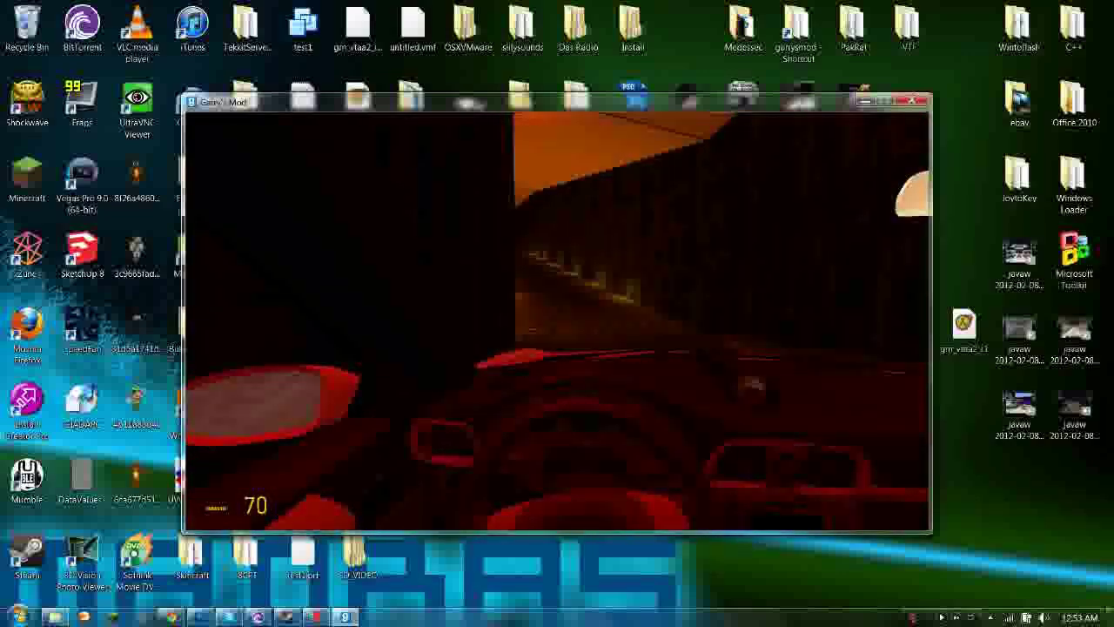
pyautogui.press('w')
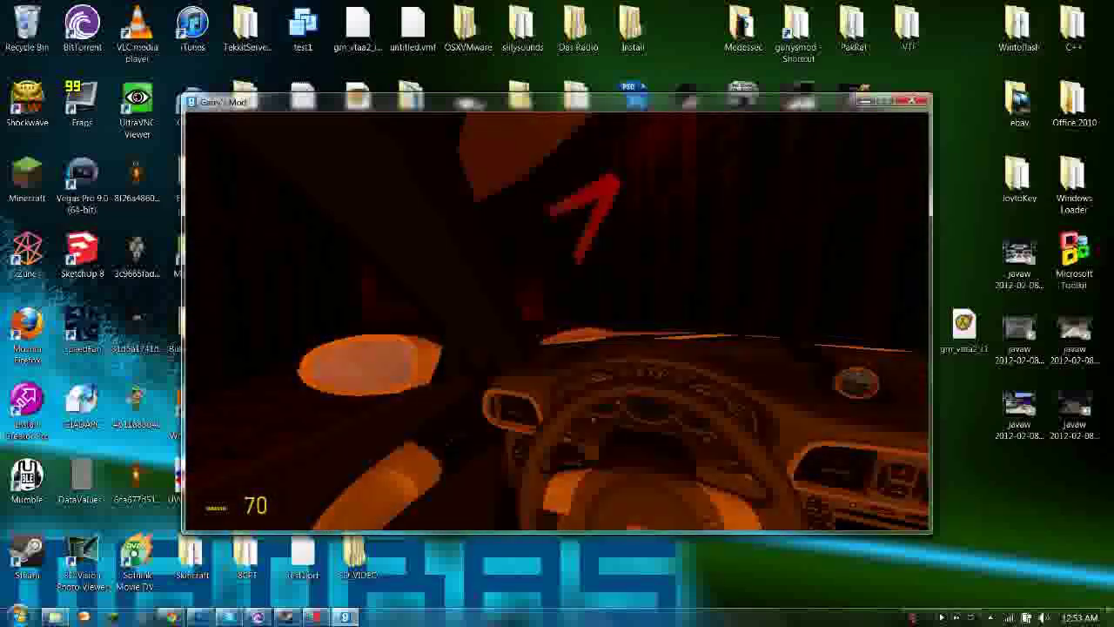
pyautogui.press('w')
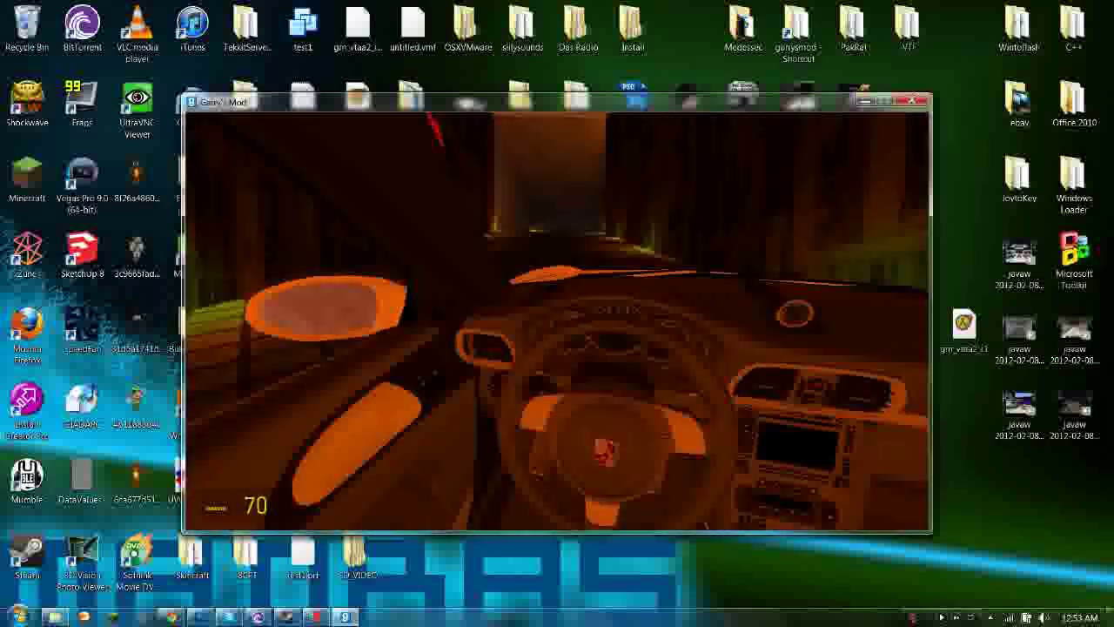
pyautogui.press('w')
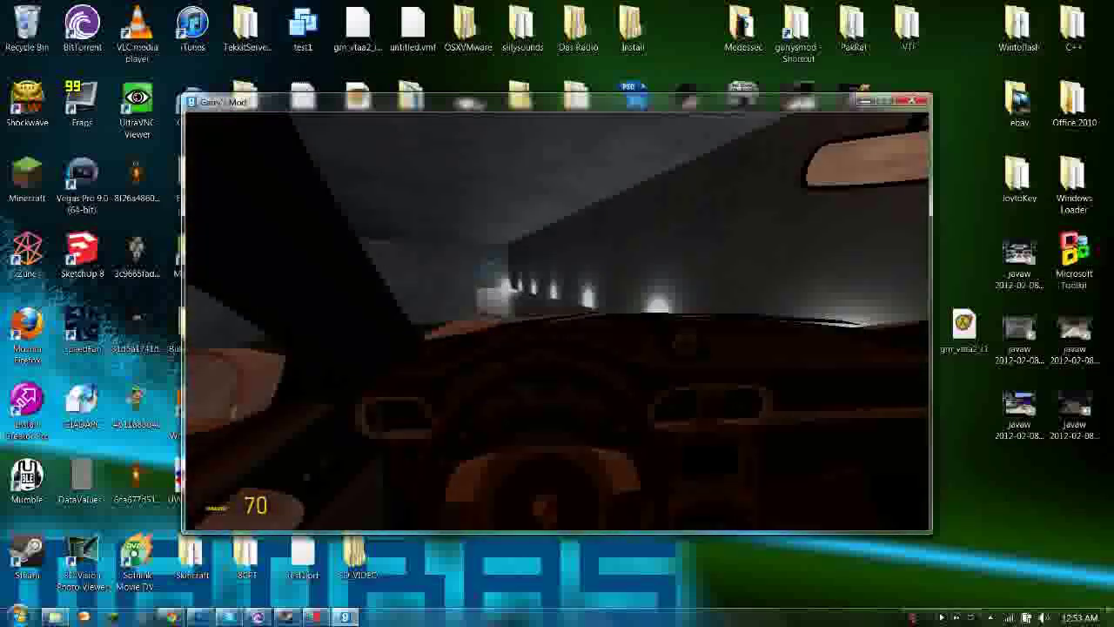
pyautogui.press('w')
pyautogui.press('a')
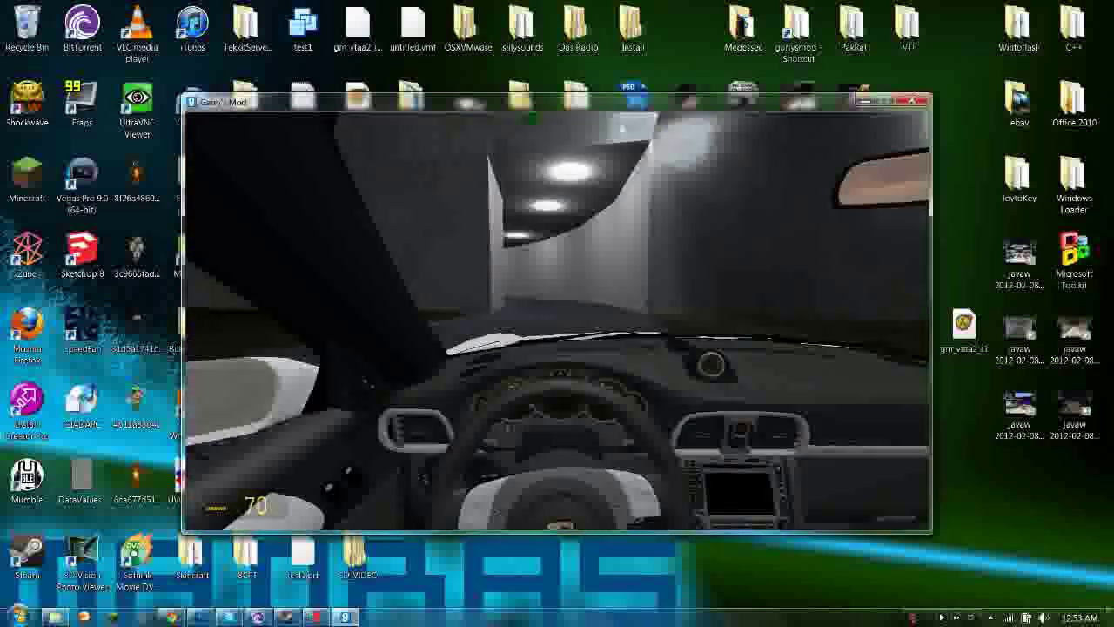
# Start another lap in the Porsche through the curved corridor and green-lit hall into the red tunnel.
pyautogui.press('w')
pyautogui.press('a')
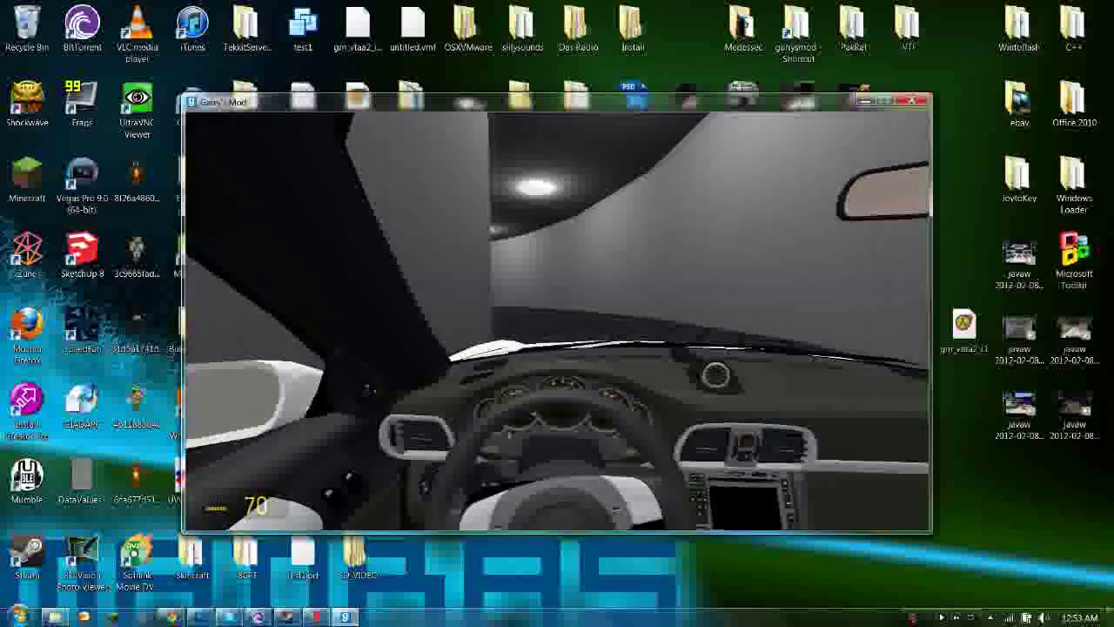
pyautogui.press('w')
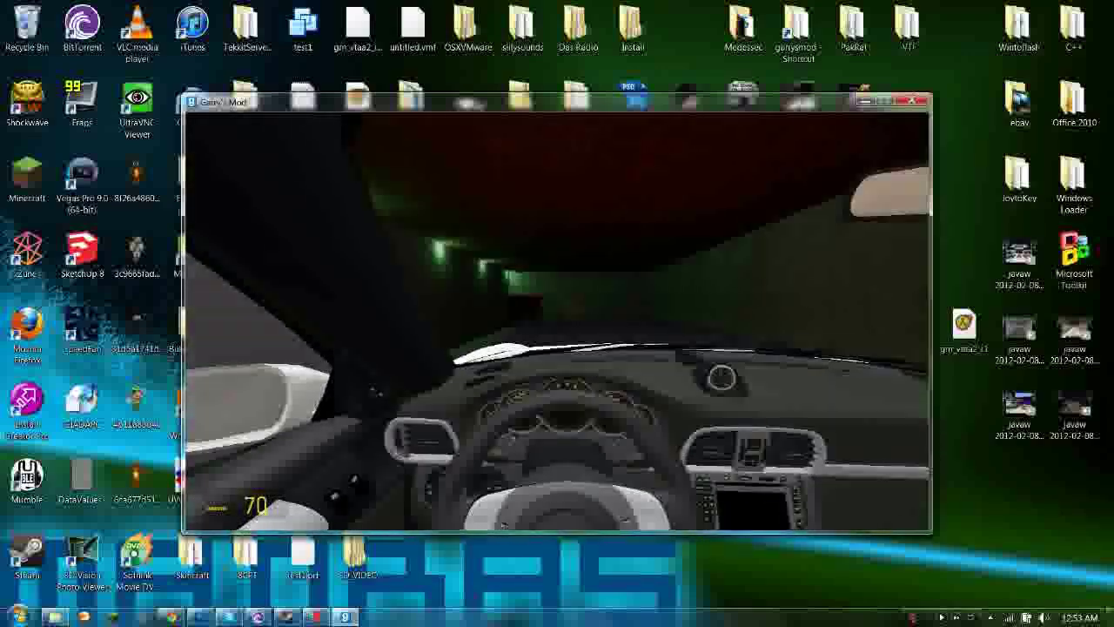
pyautogui.press('a')
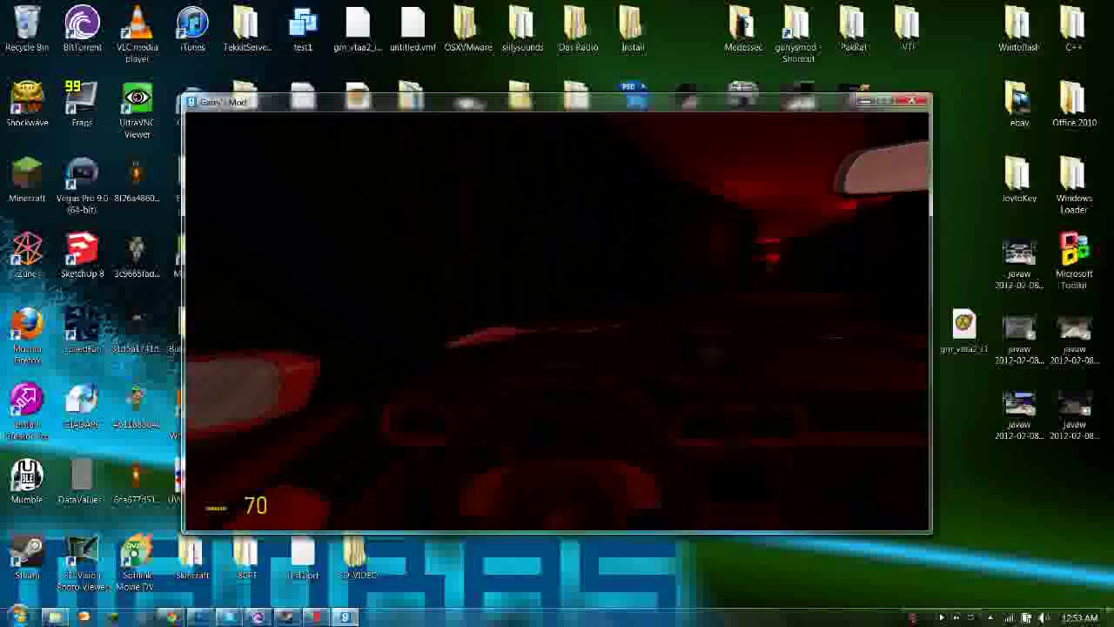
# Steer through the remaining red and orange tunnel bends and drive back out into the main hall.
pyautogui.press('w')
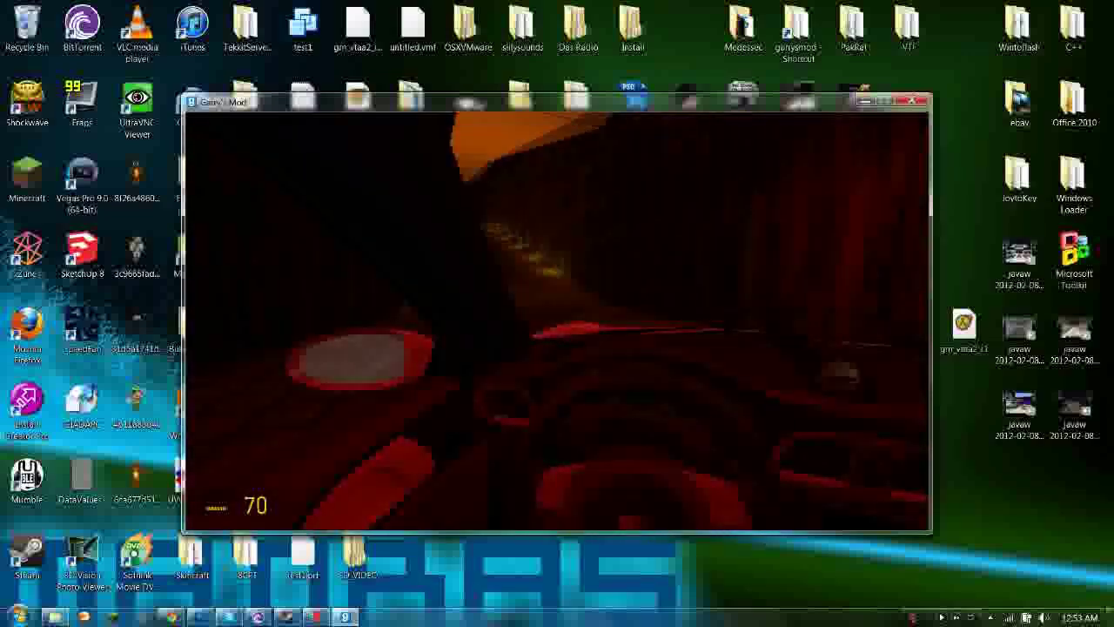
pyautogui.press('w')
pyautogui.press('a')
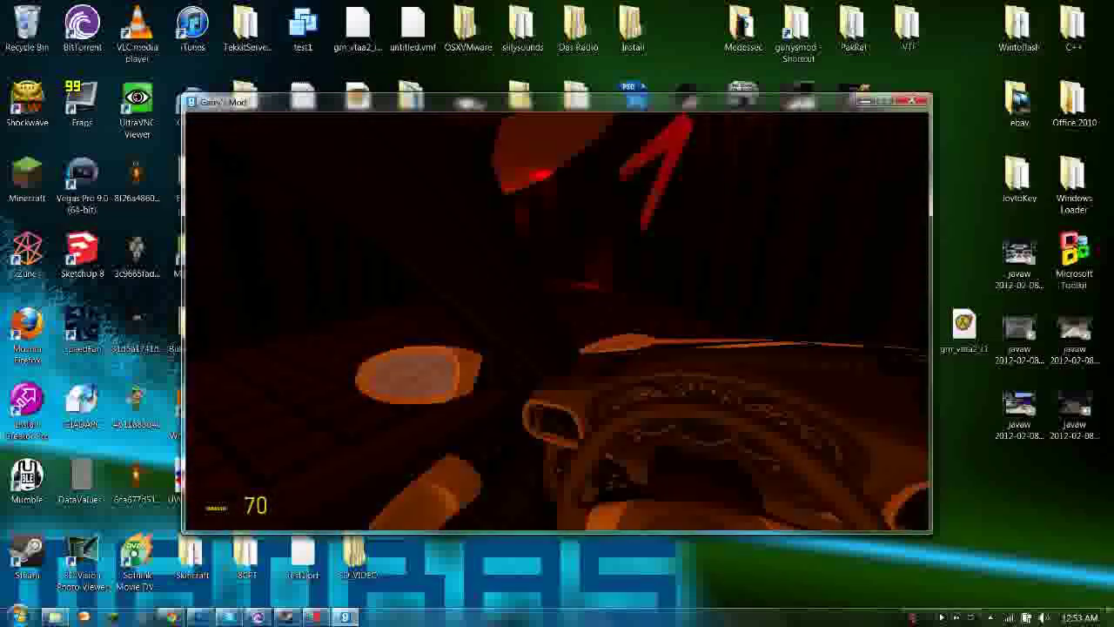
pyautogui.press('w')
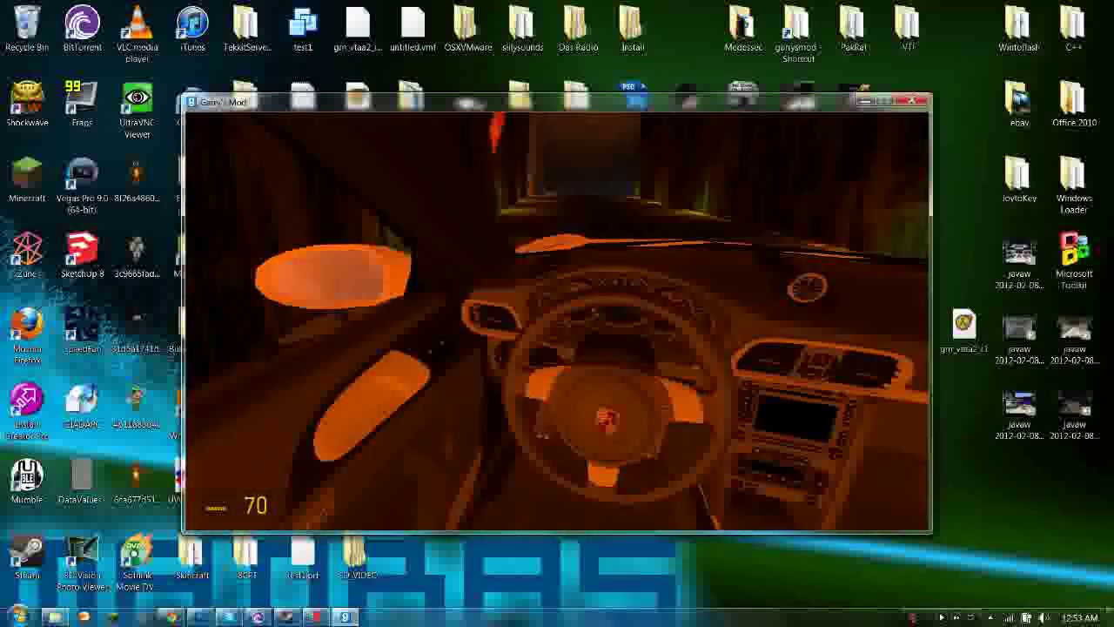
pyautogui.press('d')
pyautogui.press('w')
pyautogui.press('a')
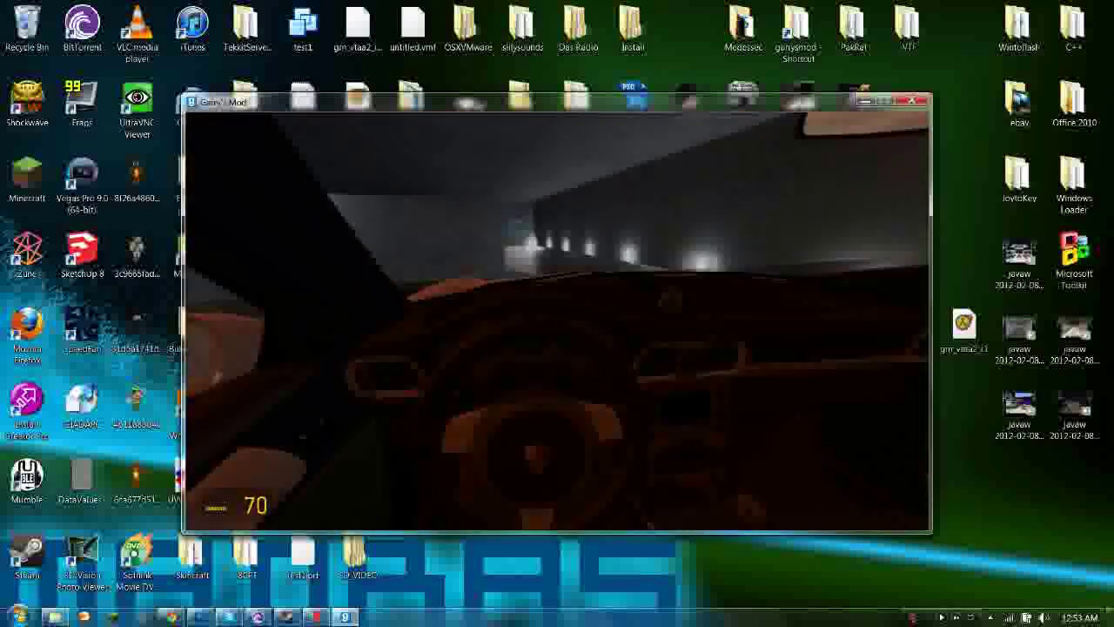
# Speed across the main hall to the wall and back the Porsche away from it.
pyautogui.press('w')
pyautogui.press('a')
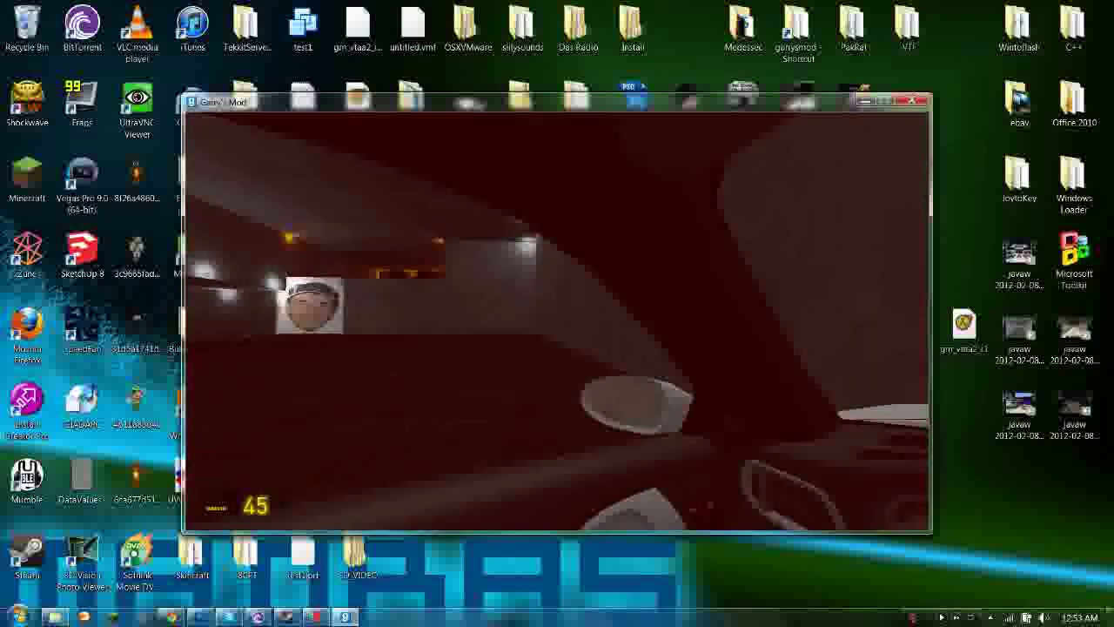
pyautogui.press('s')
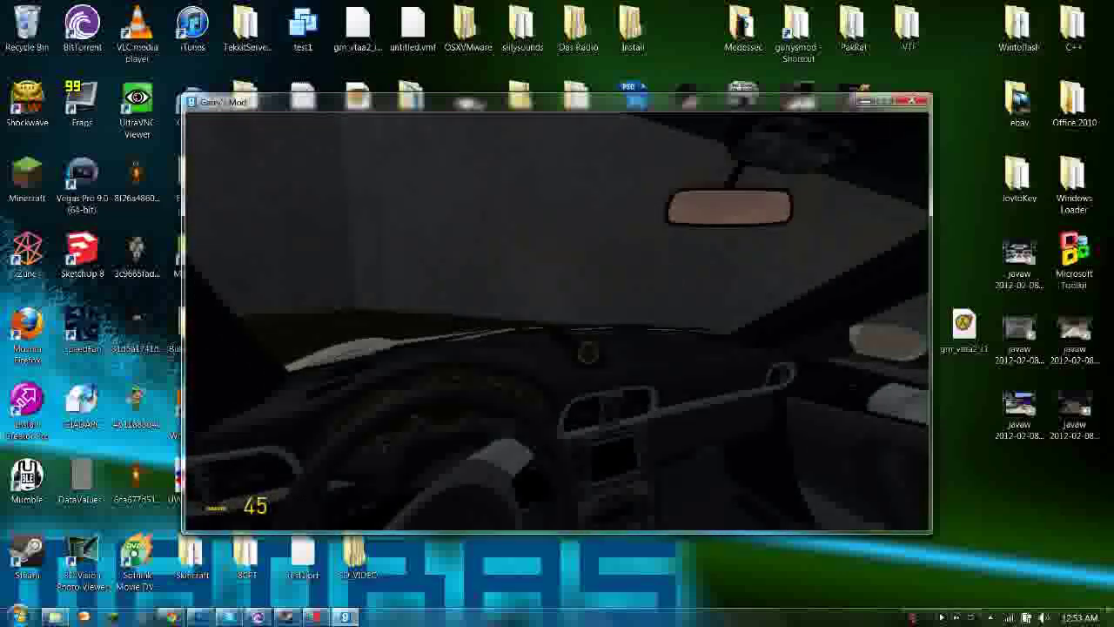
# Turn the Porsche away from the wall and drive it through the curved corridor into the green-lit hall.
pyautogui.press('a')
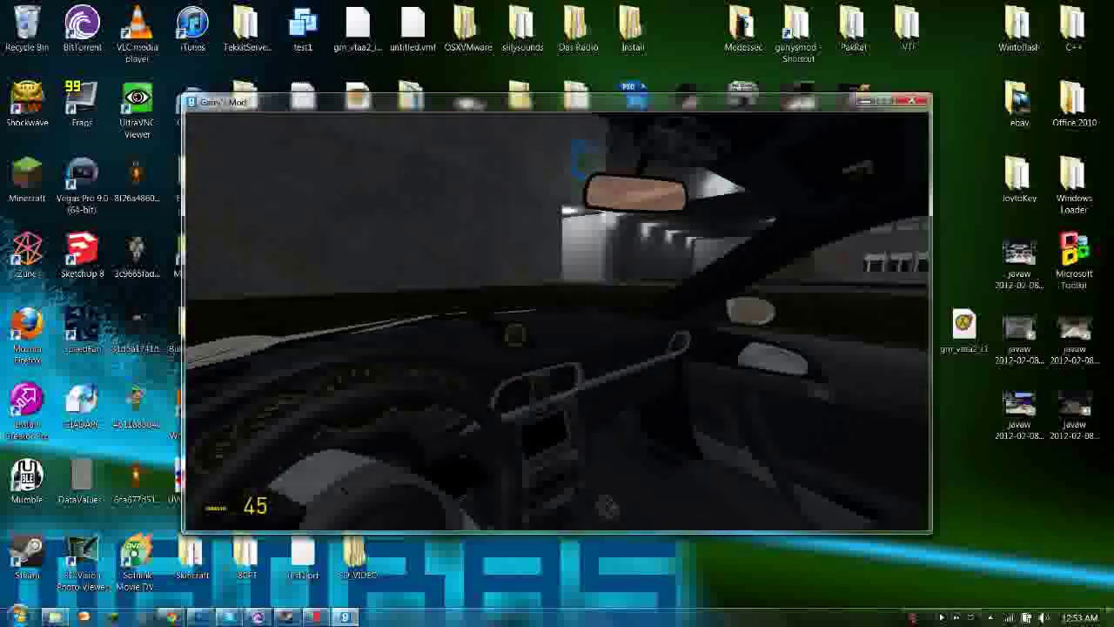
pyautogui.press('w')
pyautogui.press('a')
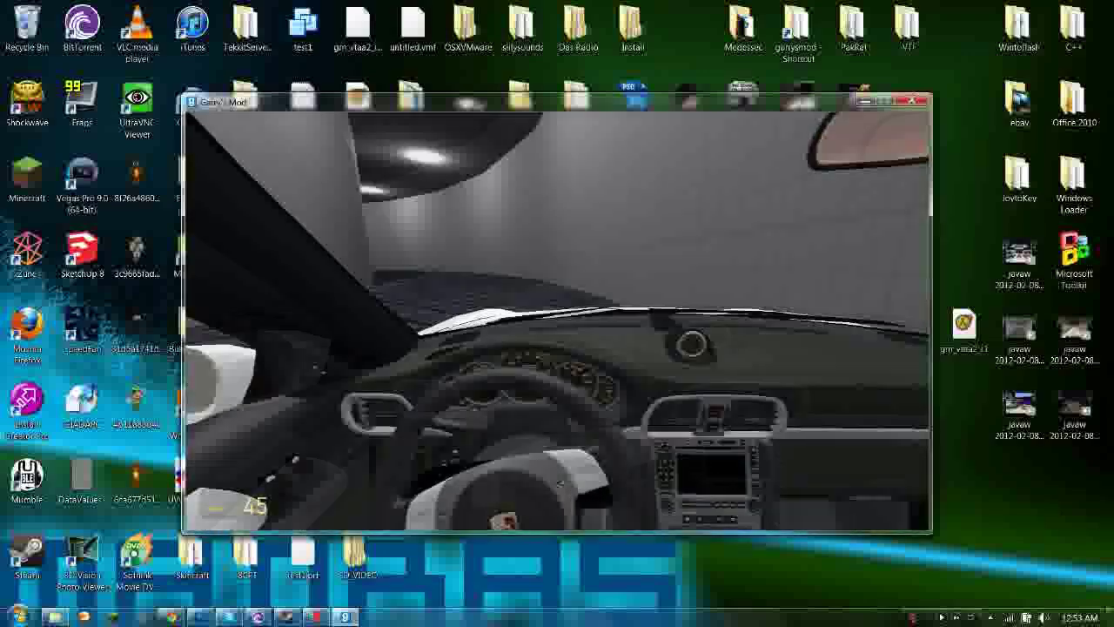
pyautogui.press('w')
pyautogui.press('a')
pyautogui.press('w')
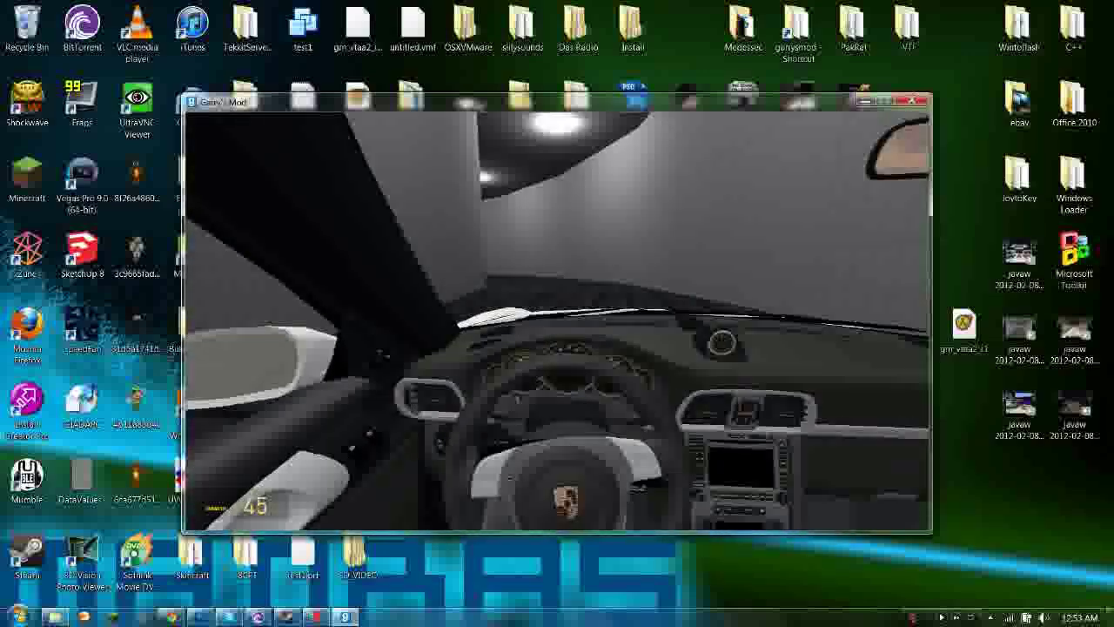
pyautogui.press('a')
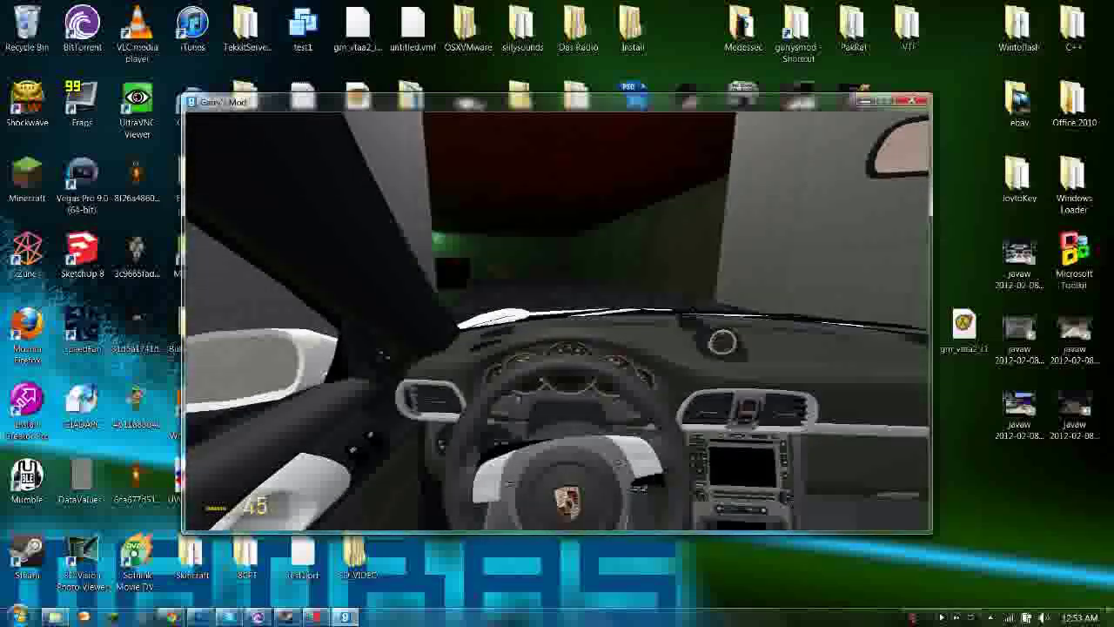
pyautogui.press('w')
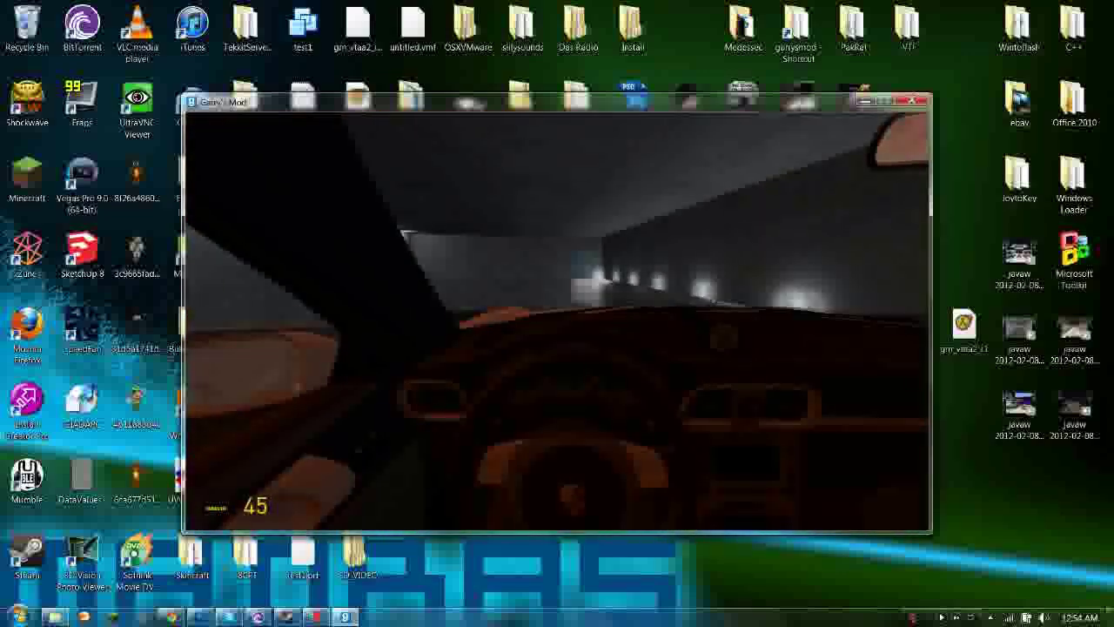
# Steer out past the main hall into the curved corridor and switch between the cockpit and chase camera views.
pyautogui.press('d')
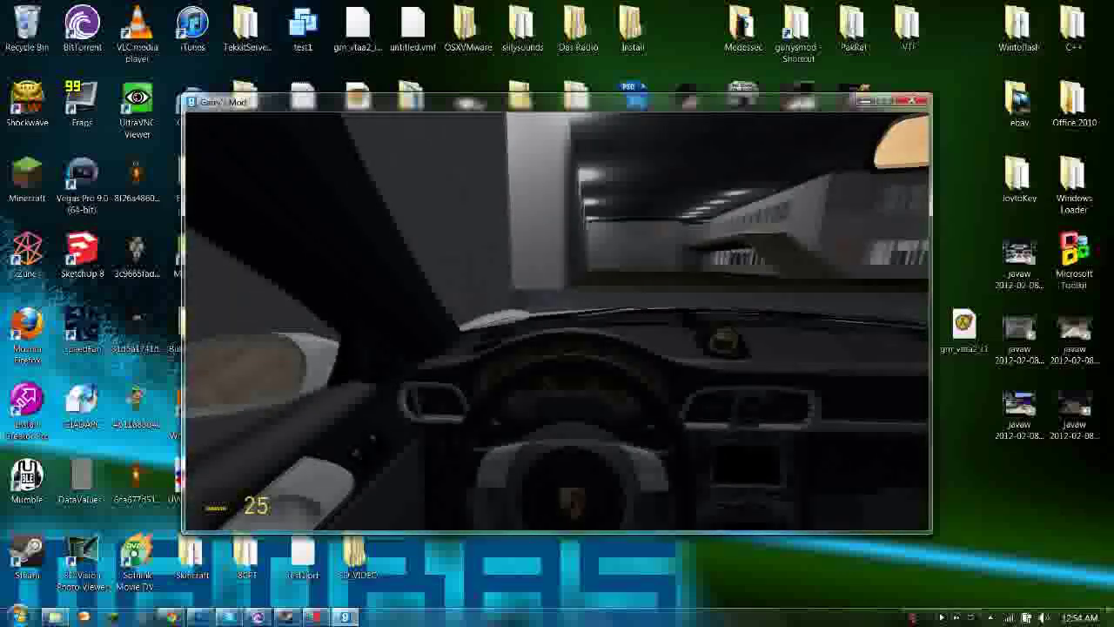
pyautogui.press('ctrl')
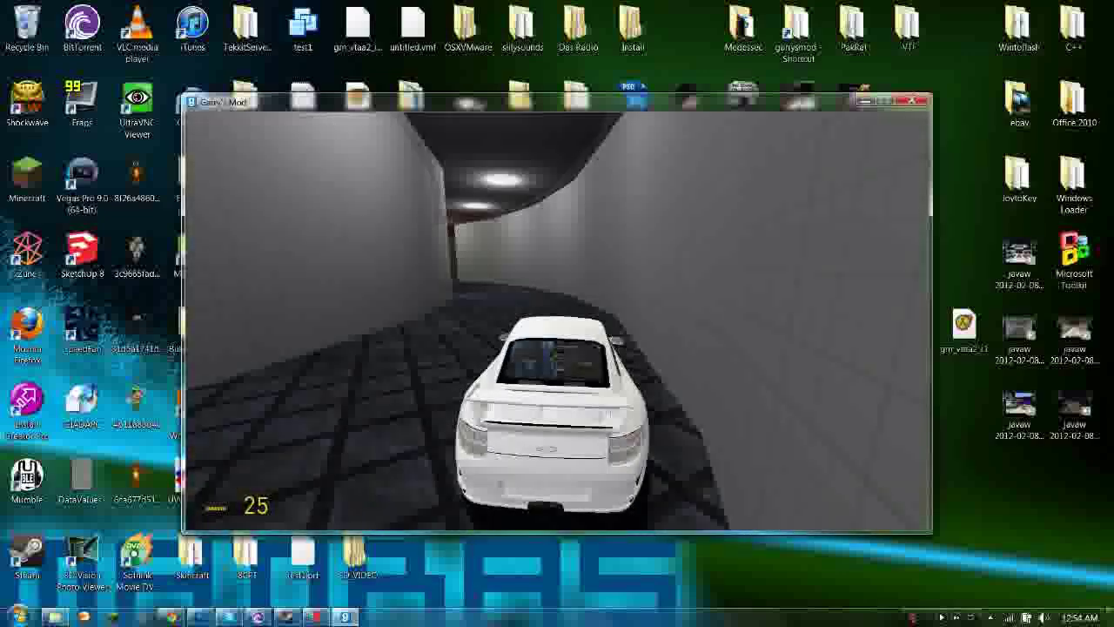
pyautogui.press('c')
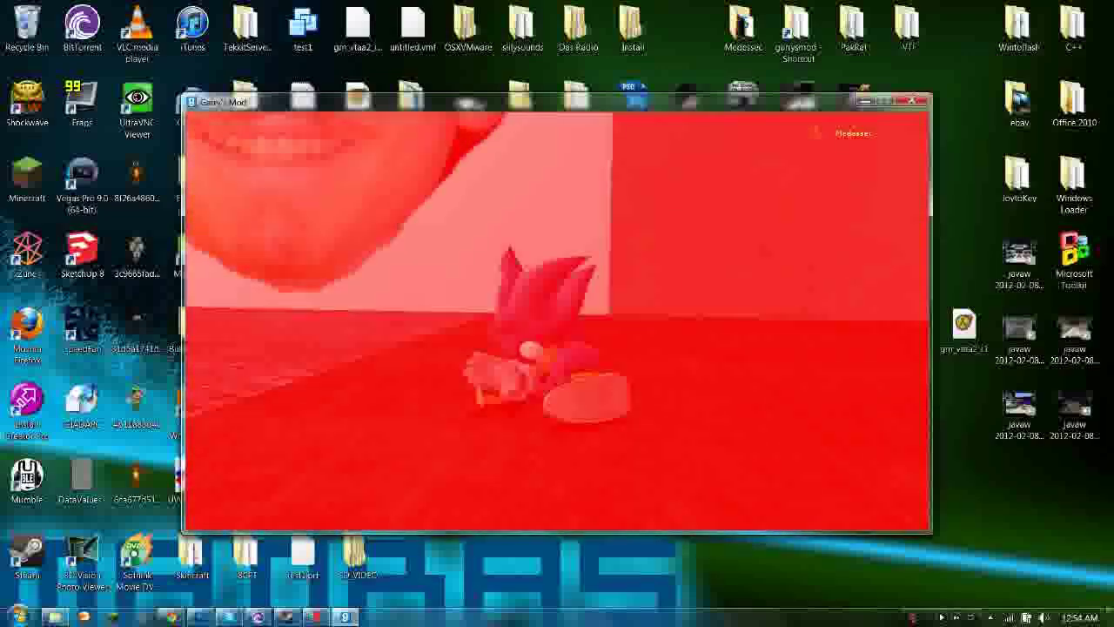
# Respawn on foot with the gravity gun and approach the white Porsche in the main hall.
pyautogui.press('space')
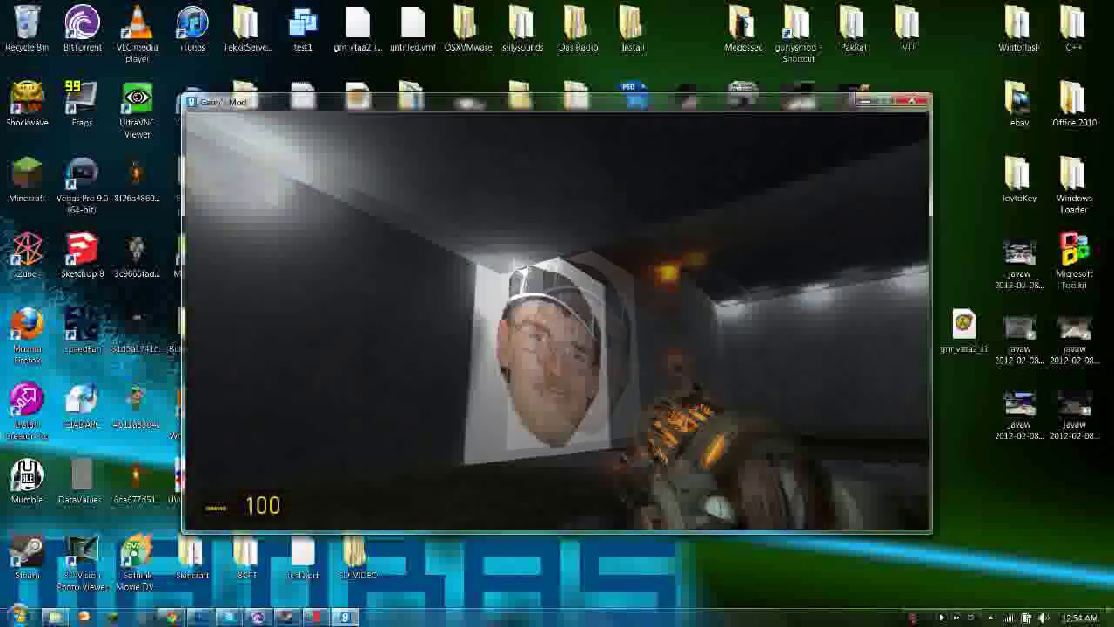
pyautogui.press('w')
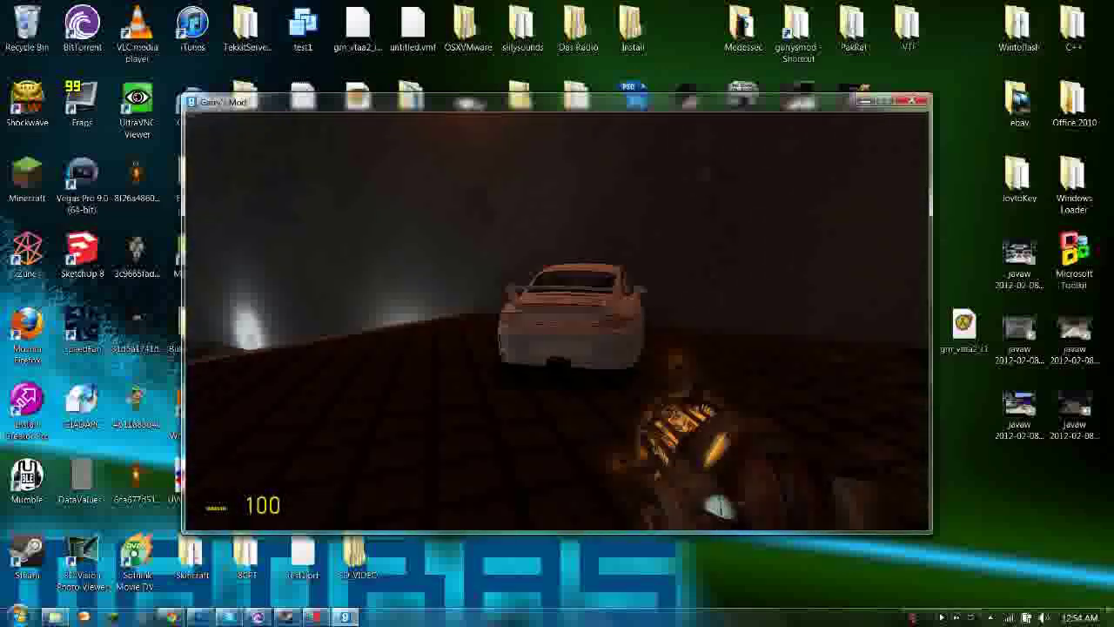
pyautogui.press('w')
pyautogui.press('w')
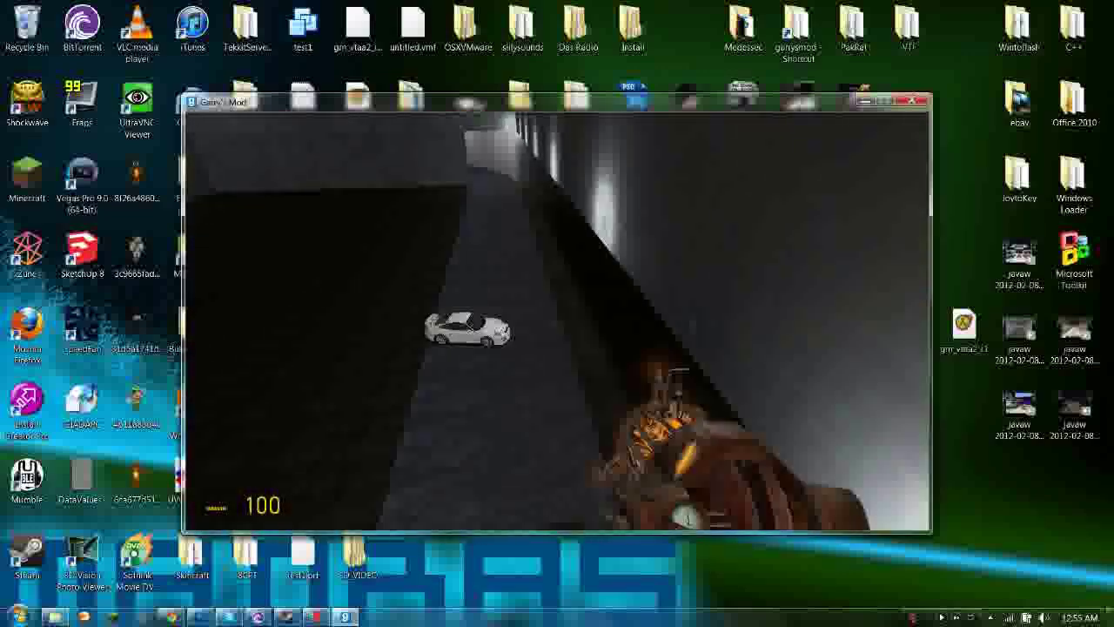
# Approach the side of the Porsche and blast it repeatedly with the gravity gun.
pyautogui.click(557, 321)
pyautogui.press('w')
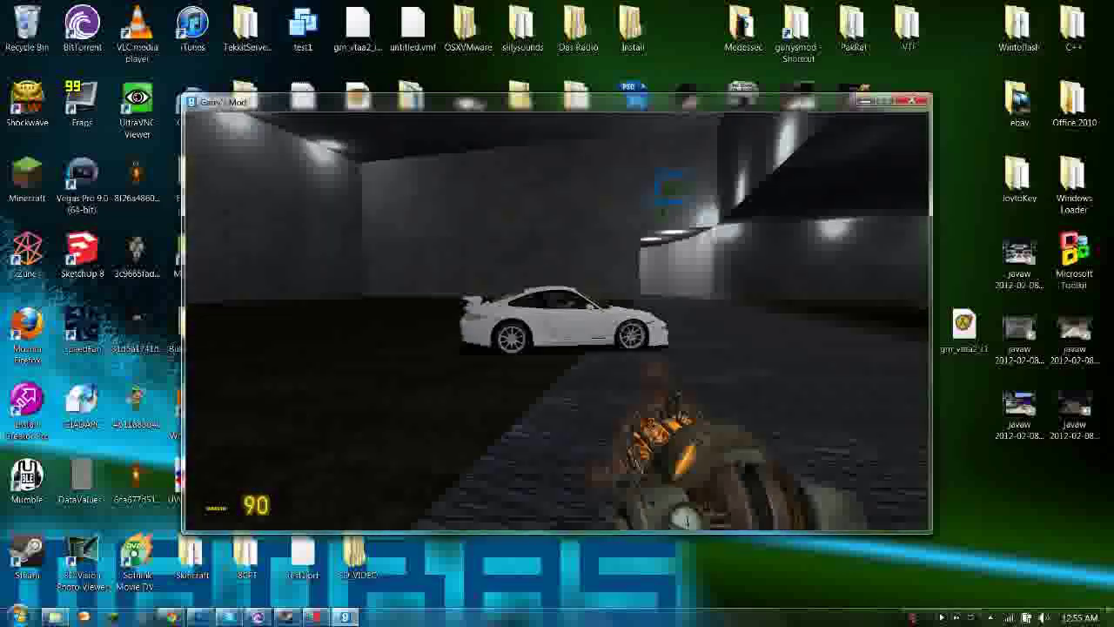
pyautogui.click(557, 321)
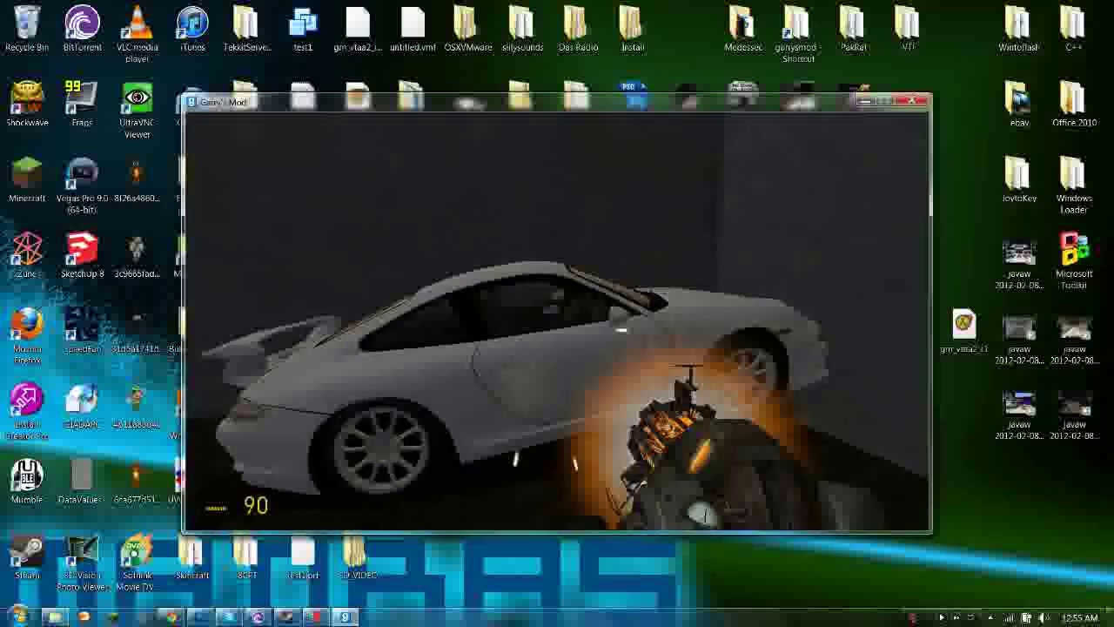
pyautogui.click(557, 321)
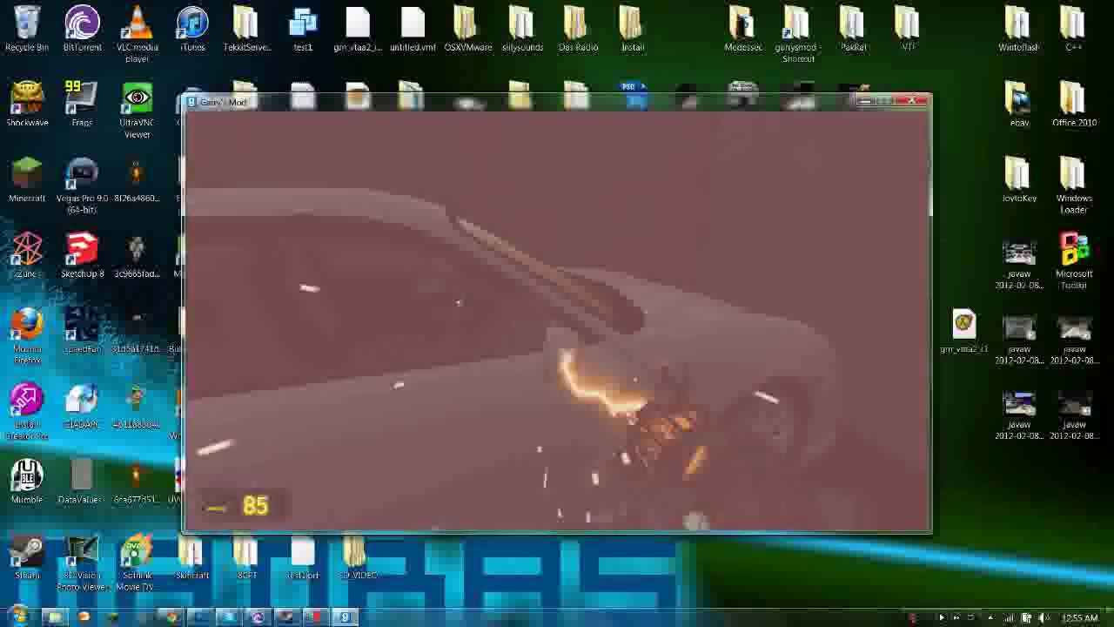
pyautogui.moveTo(557, 322); pyautogui.dragTo(558, 322)
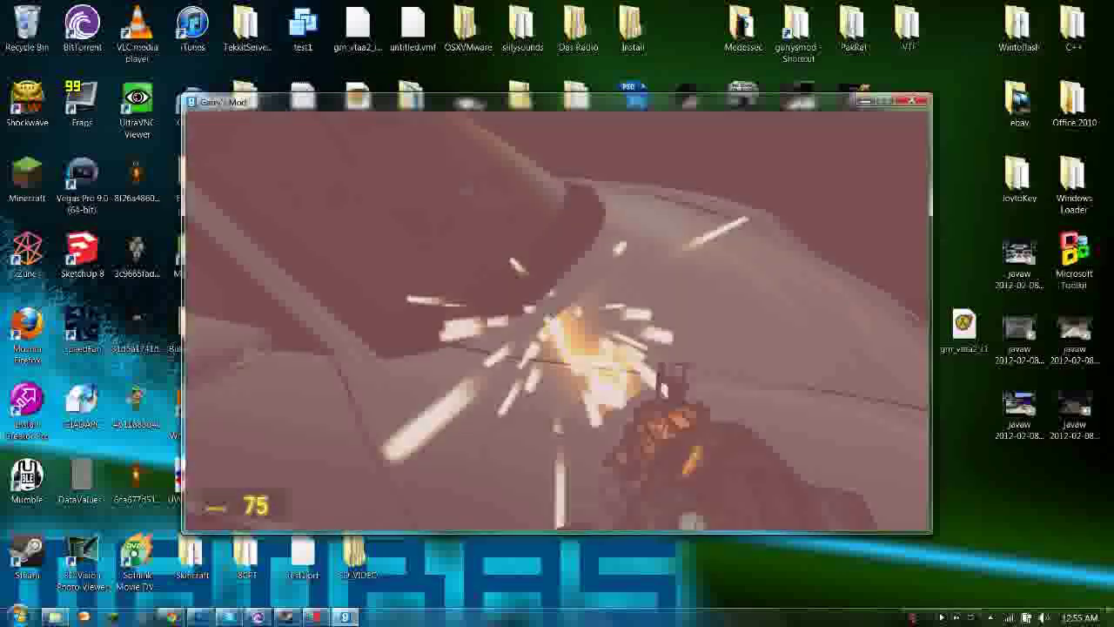
pyautogui.click(557, 321)
pyautogui.scroll(1, 557, 321)
pyautogui.click(557, 321)
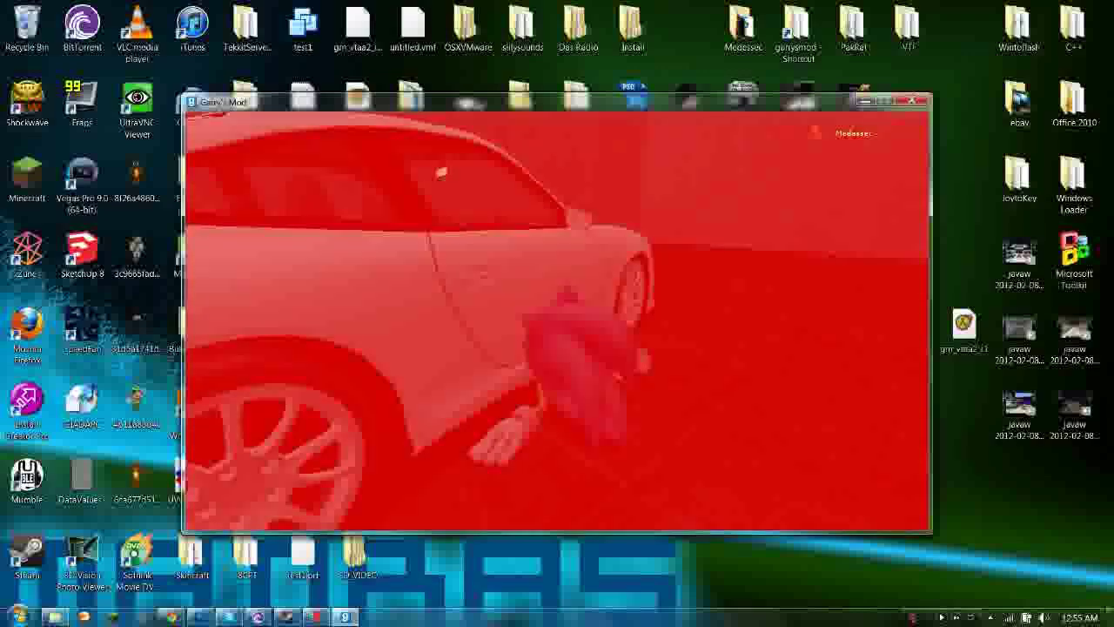
# Respawn beside the hall wall, move towards the Porsche, then respawn again and dismiss the game menu.
pyautogui.click(557, 321)
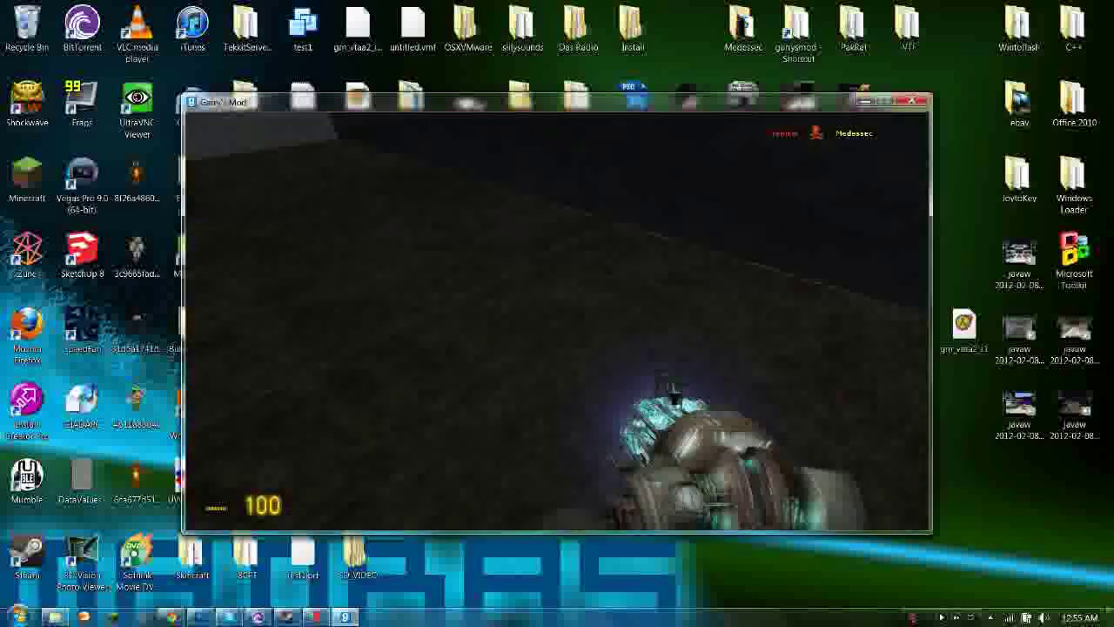
pyautogui.press('w')
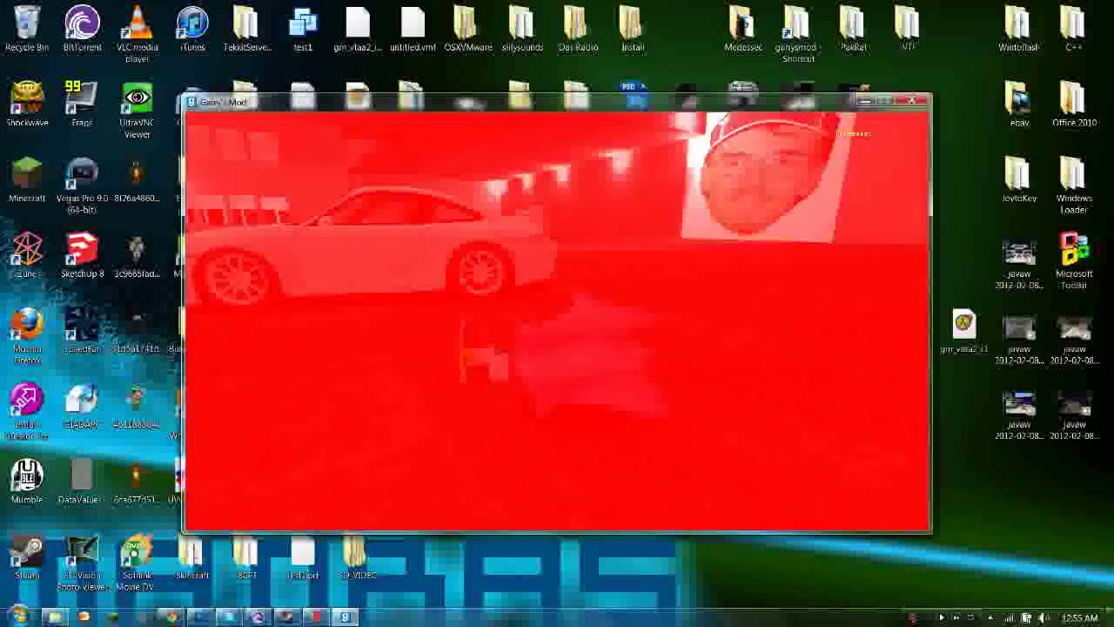
pyautogui.press('space')
pyautogui.press('Escape')
pyautogui.press('Escape')
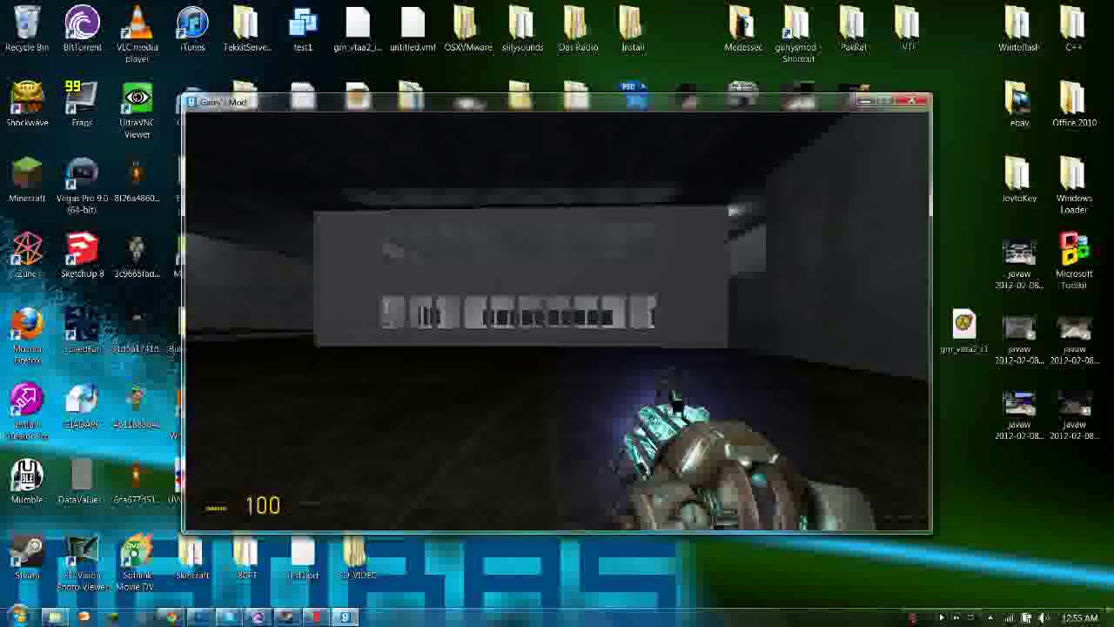